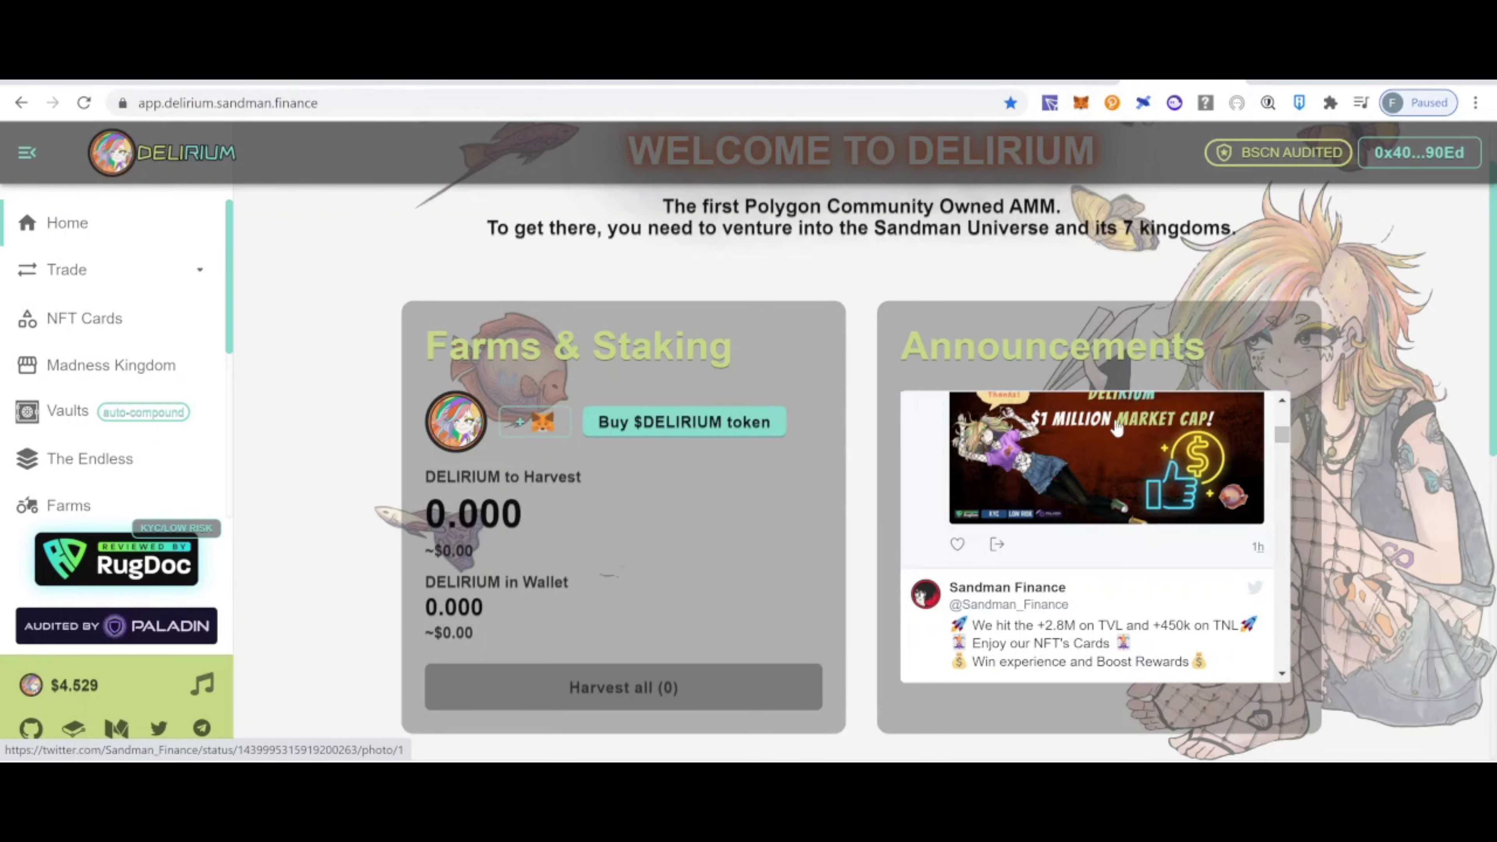
Open the Farms page and look through the available LP farms down to the DAI-USDC farm
scroll(726, 580, down, 3)
scroll(726, 581, down, 5)
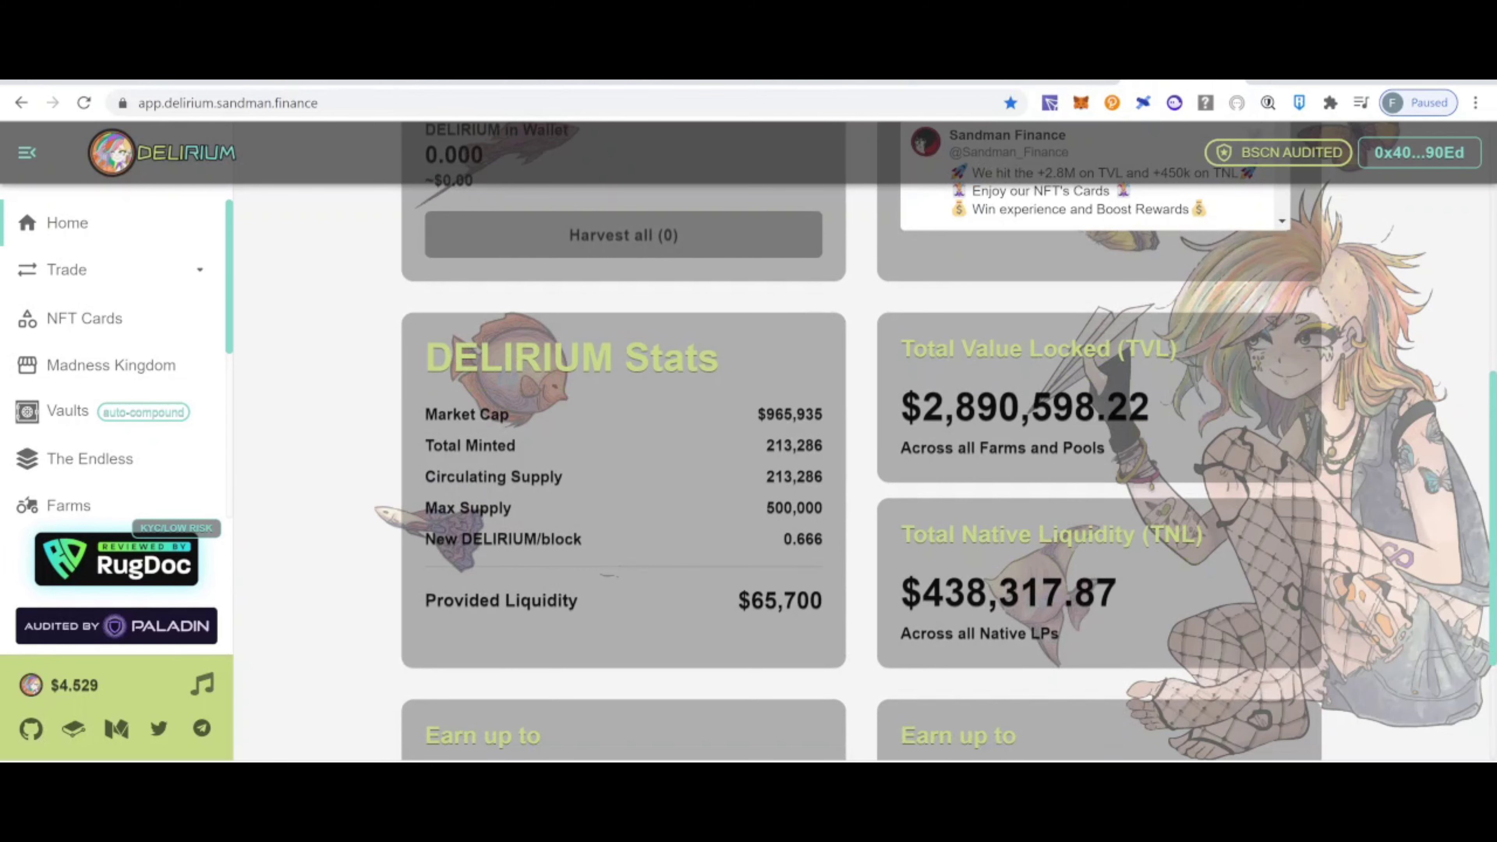
scroll(106, 412, down, 1)
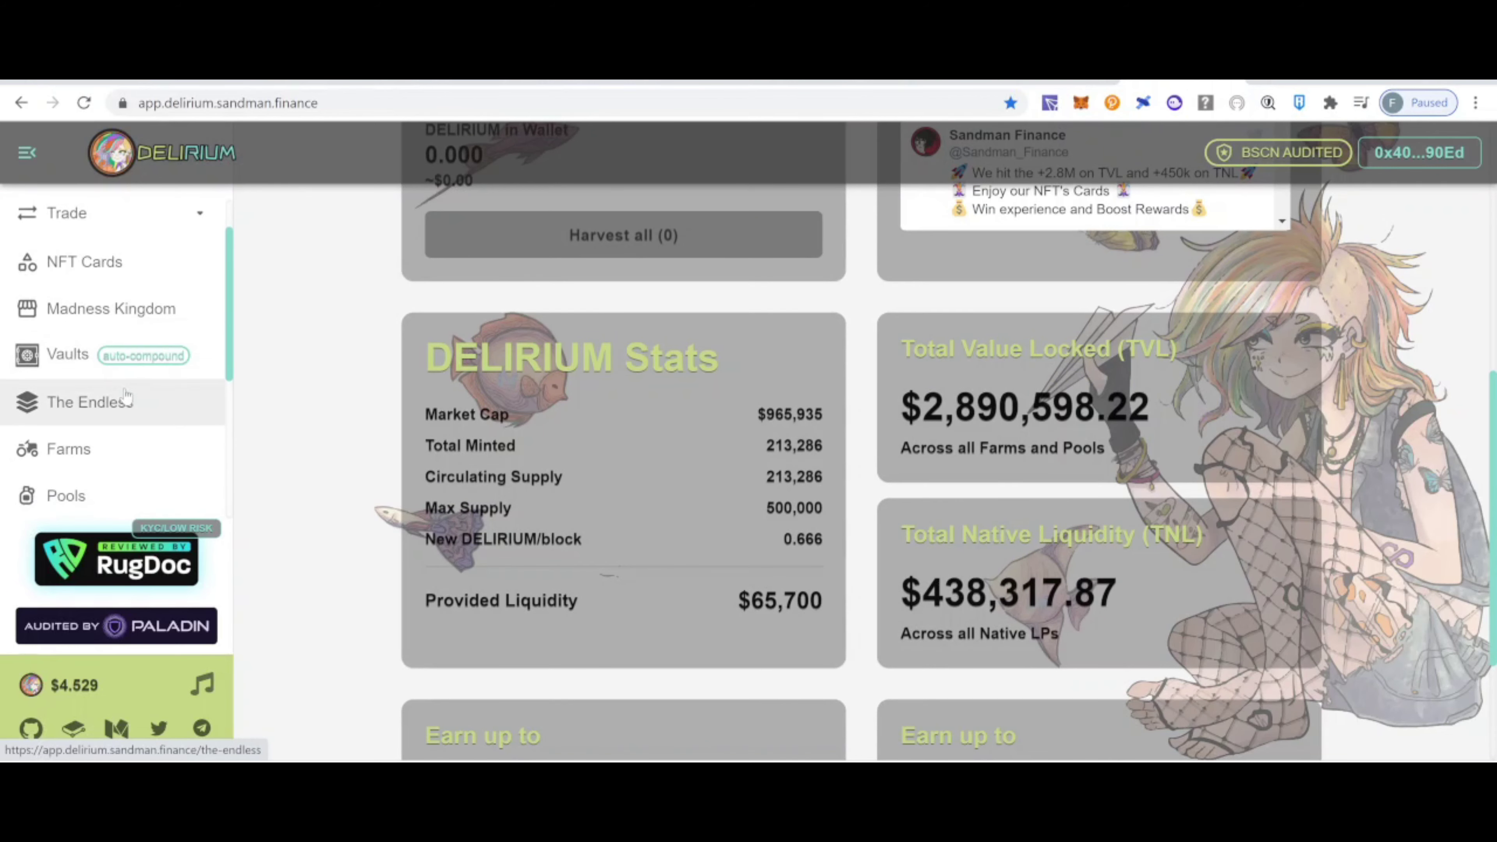
click(106, 448)
scroll(863, 406, up, 9)
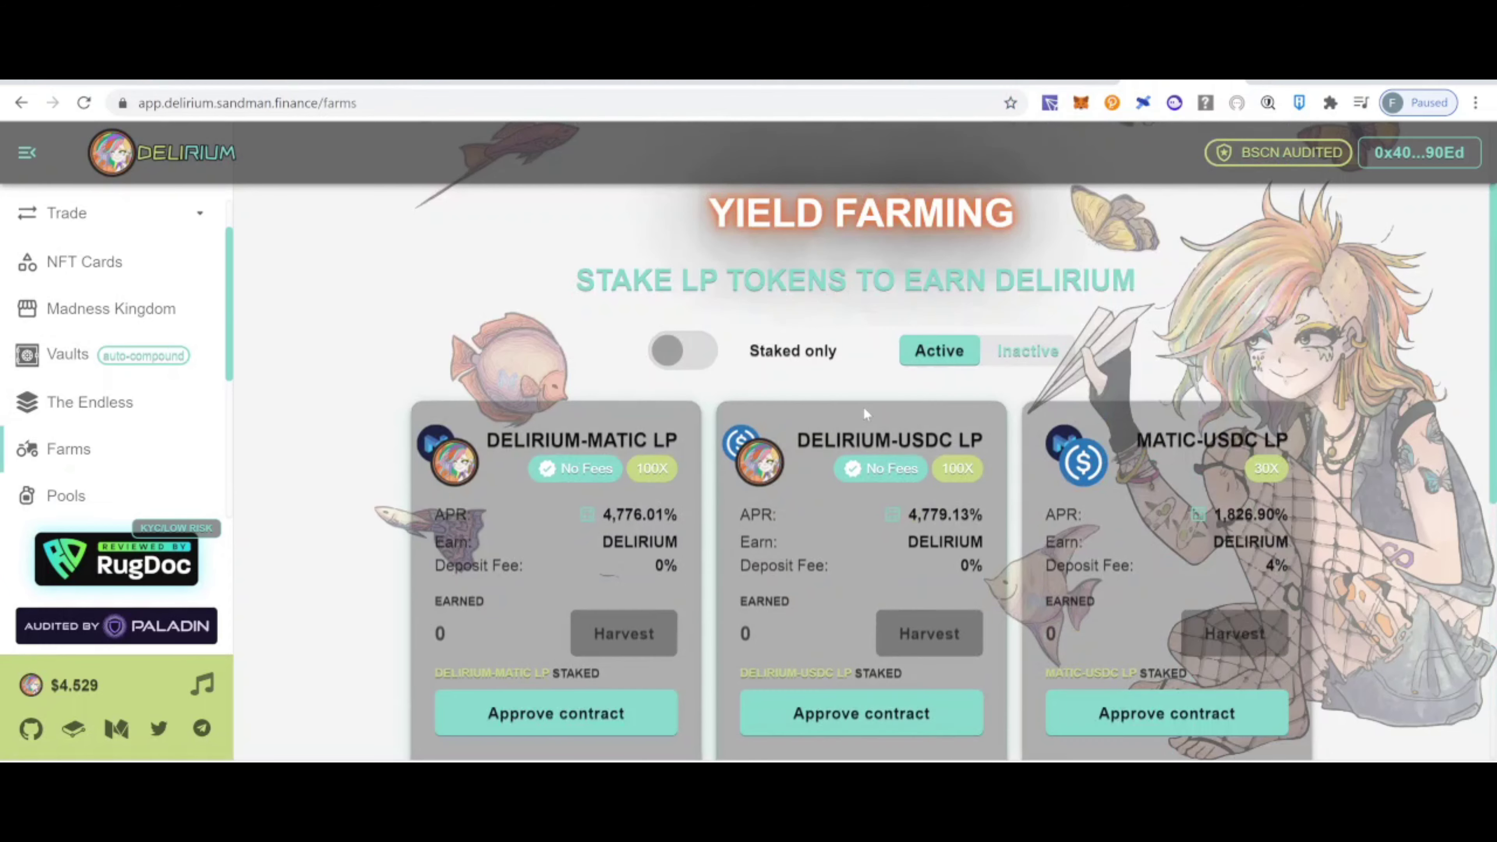
scroll(1097, 526, down, 1)
scroll(1205, 517, down, 10)
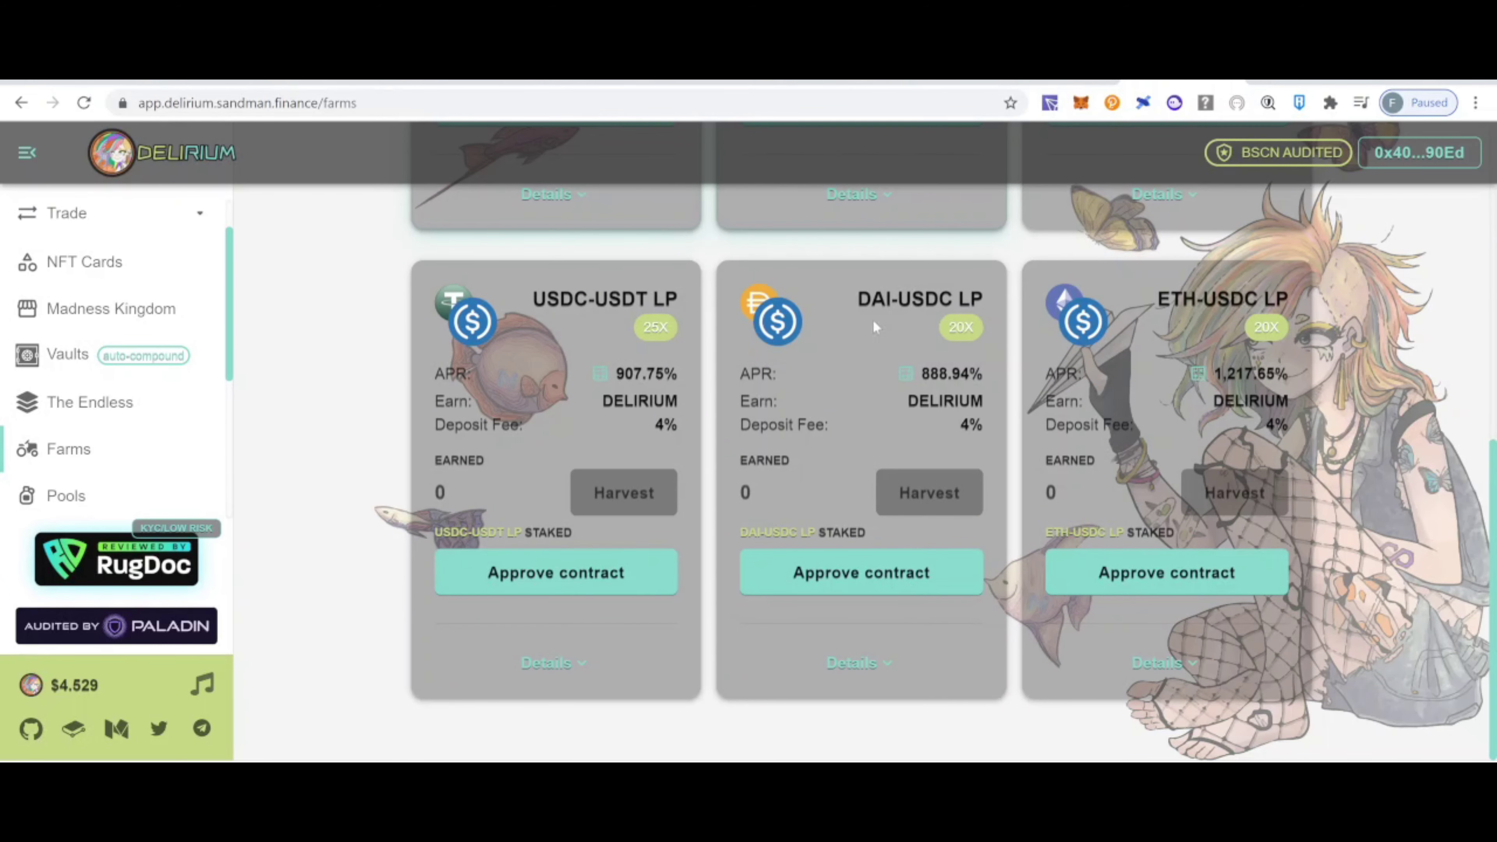
Approve the contract of the DAI-USDC LP farm and confirm the spending permission in the wallet
scroll(872, 320, up, 1)
click(876, 602)
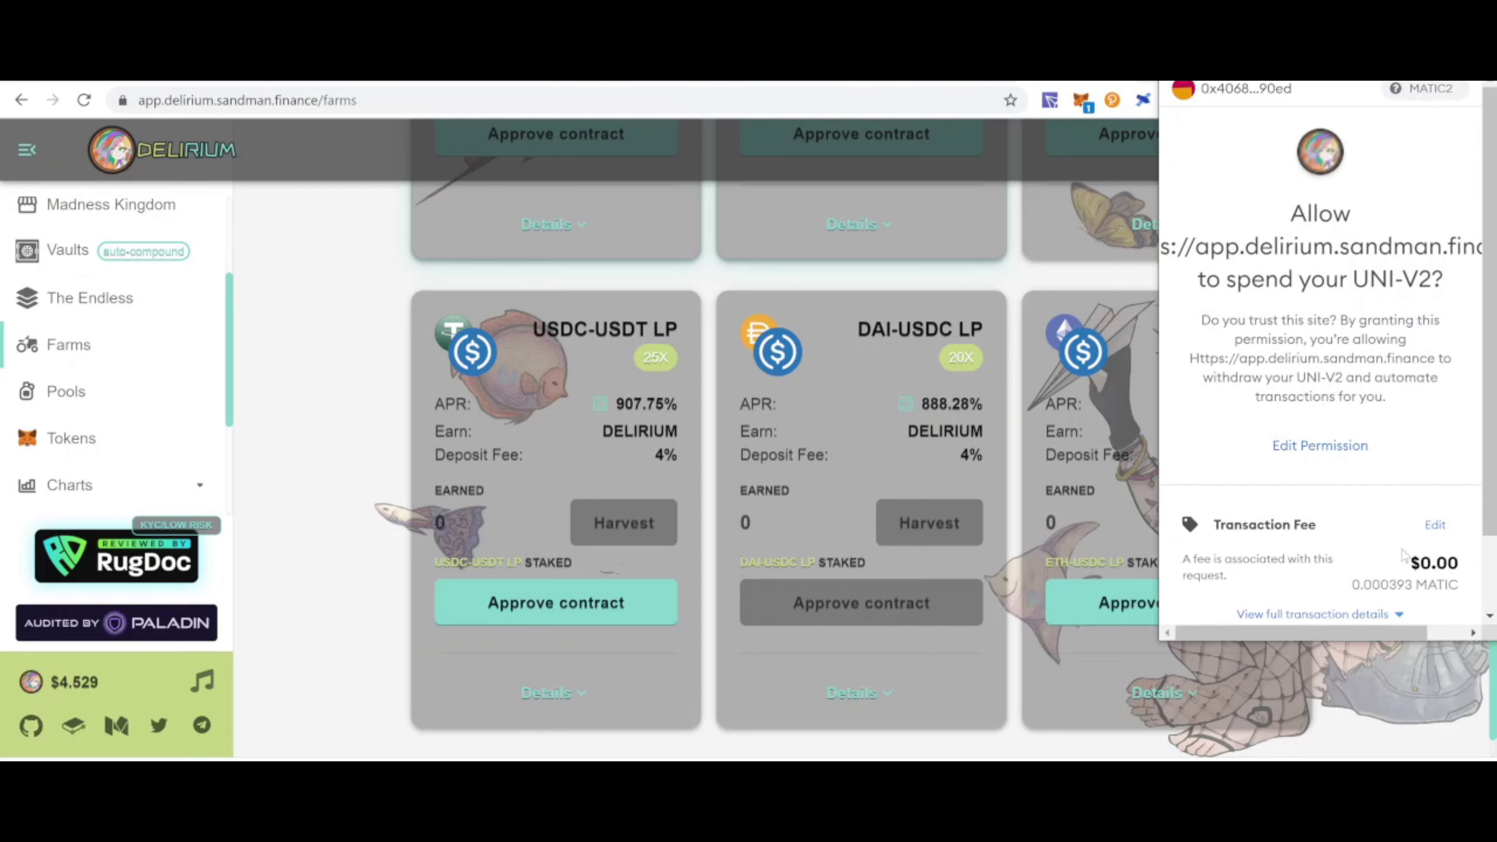
scroll(1402, 549, down, 2)
click(1406, 589)
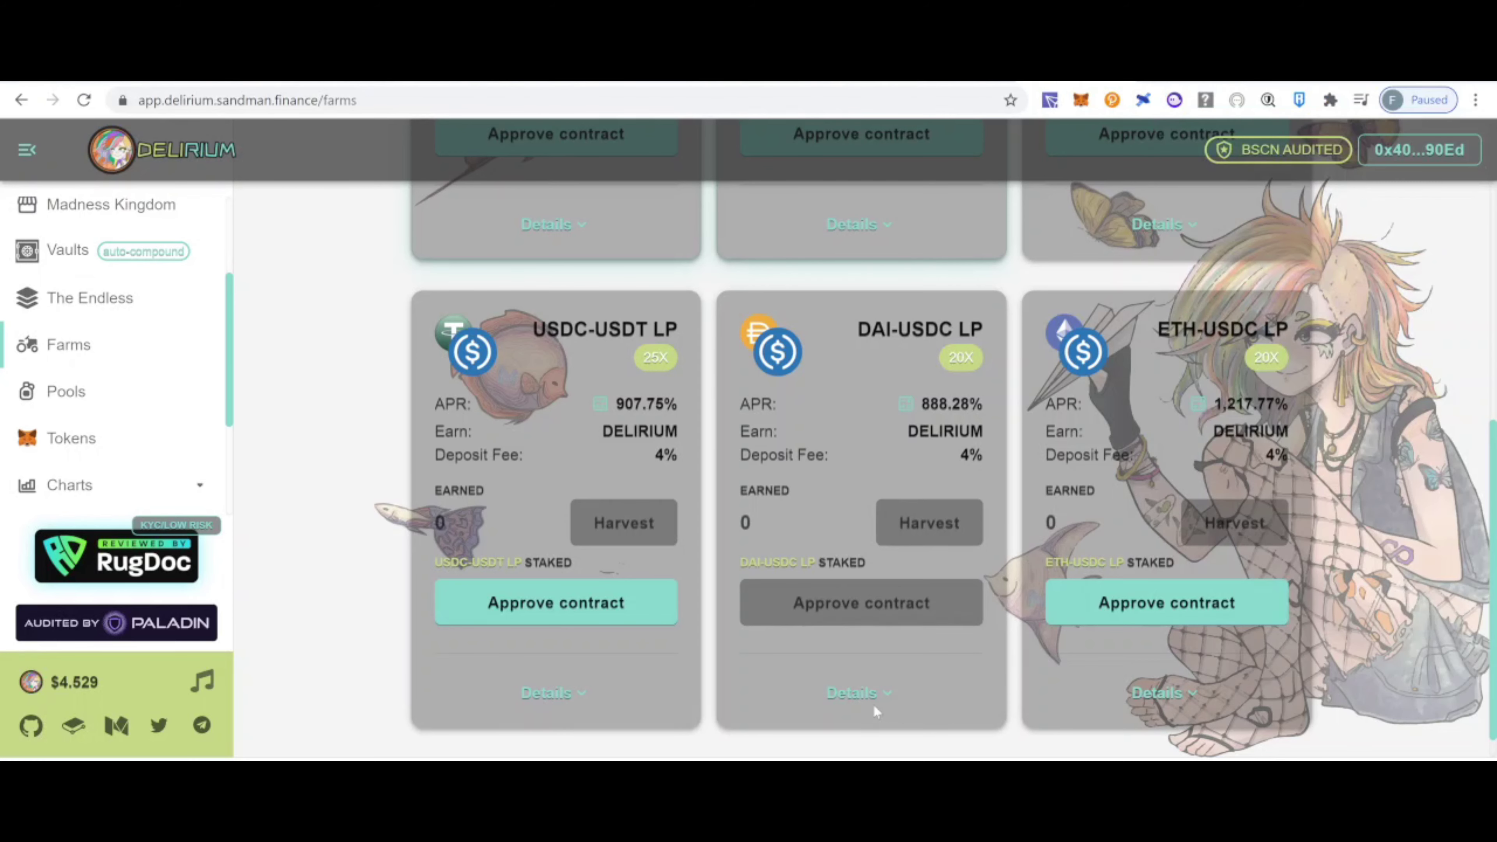
Expand the DAI-USDC farm's details and follow its deposit link to QuickSwap's Add Liquidity page
click(872, 701)
scroll(881, 702, down, 2)
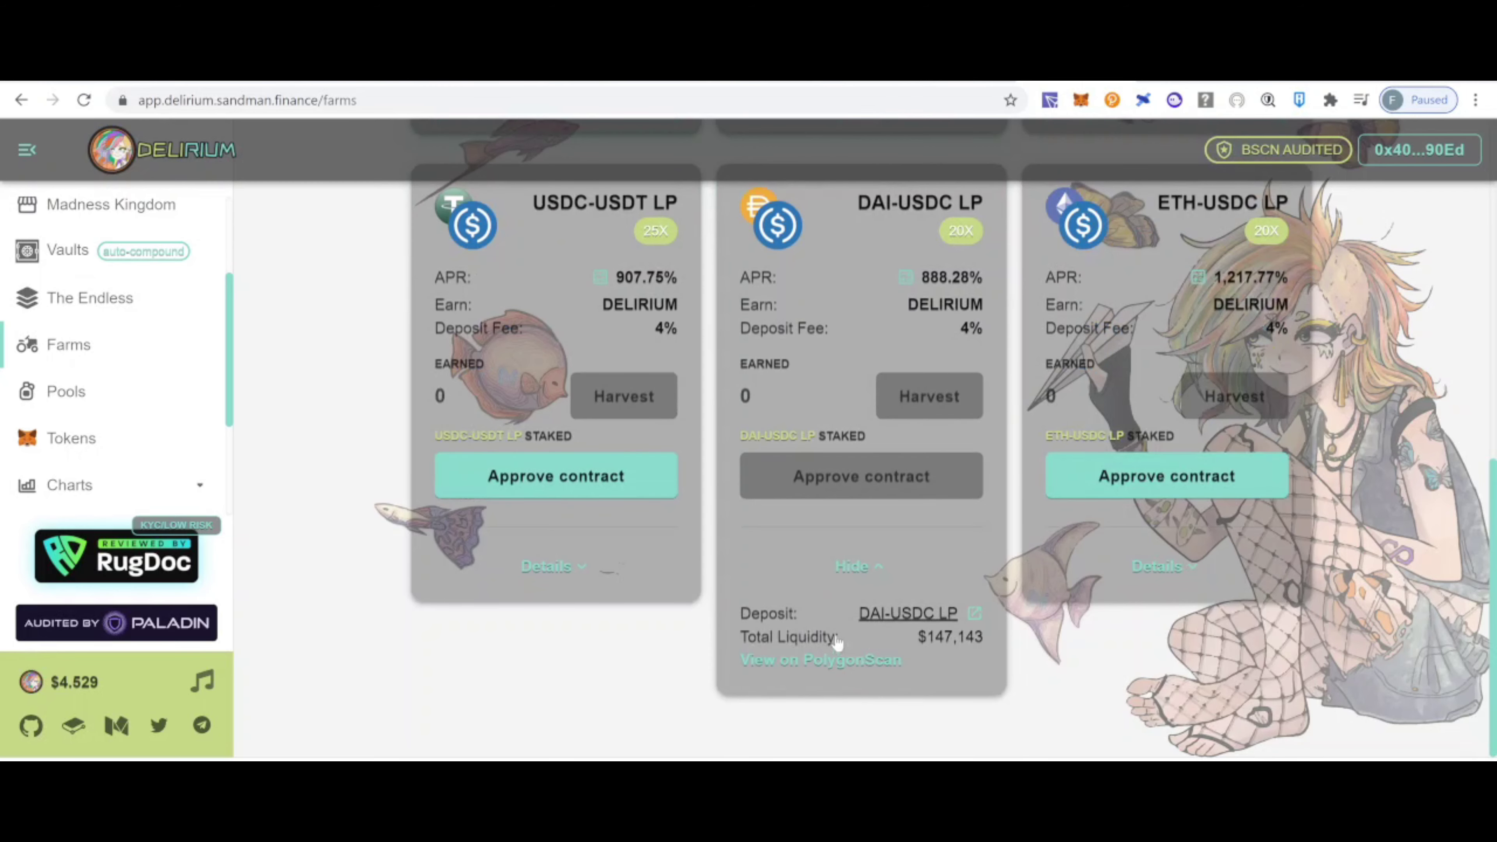
click(978, 630)
scroll(935, 420, down, 2)
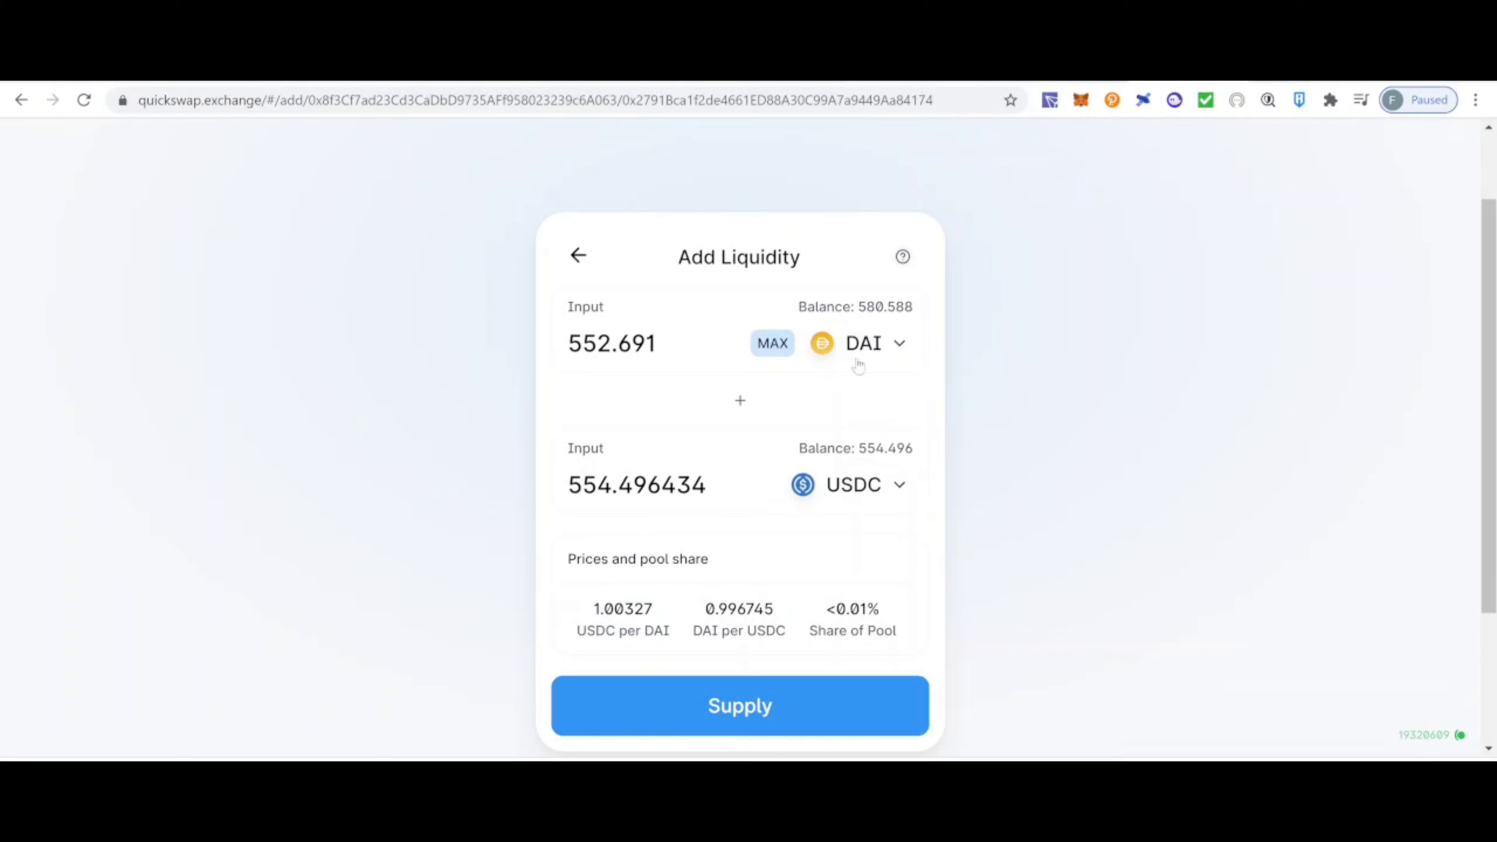
Supply the maximum USDC amount of 554.496434 with 552.851 DAI as liquidity and confirm the transaction in the wallet
click(777, 344)
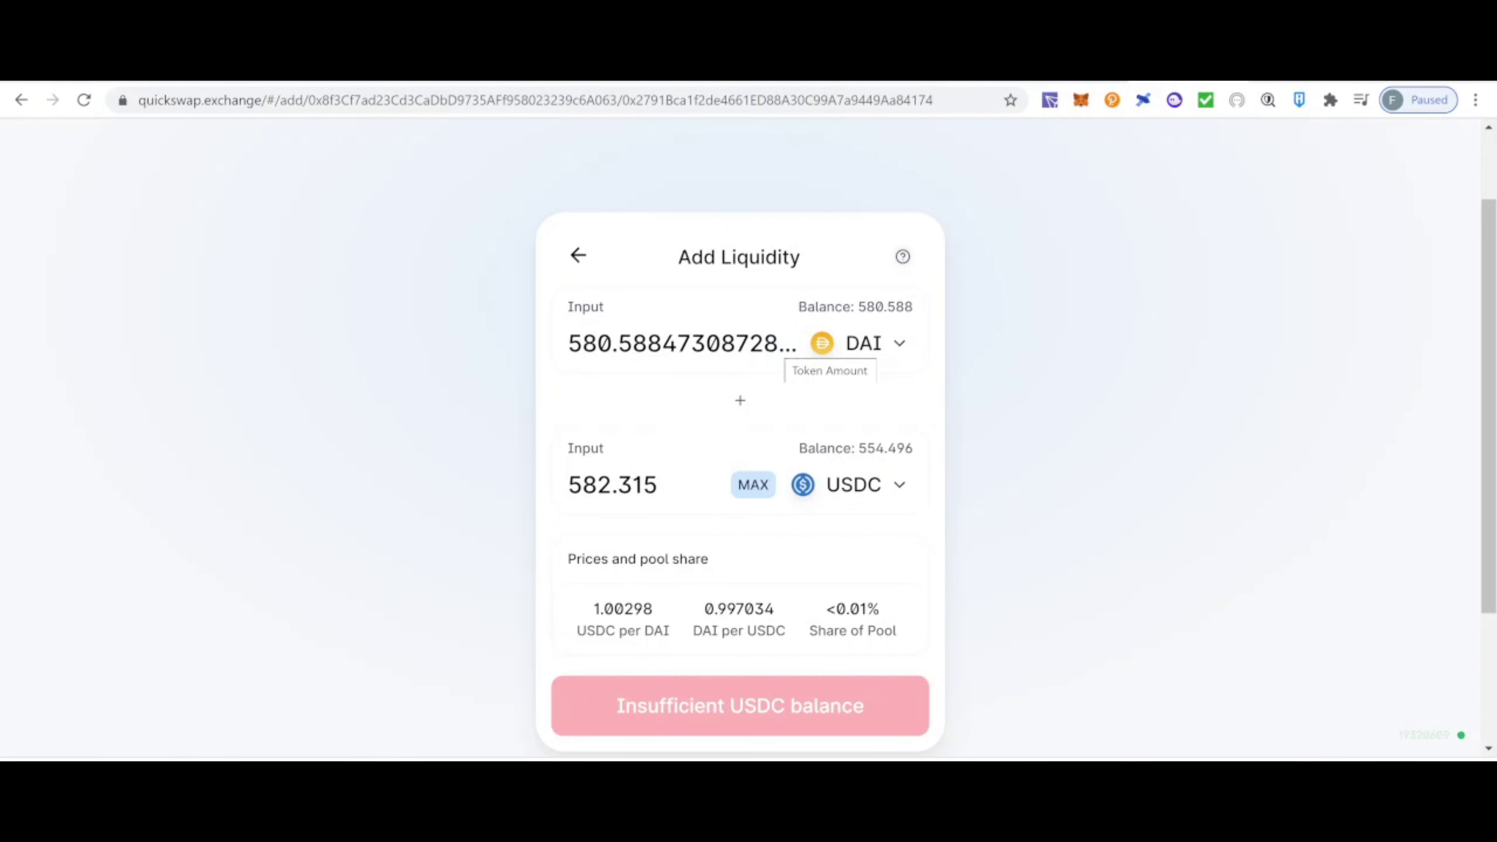
click(753, 485)
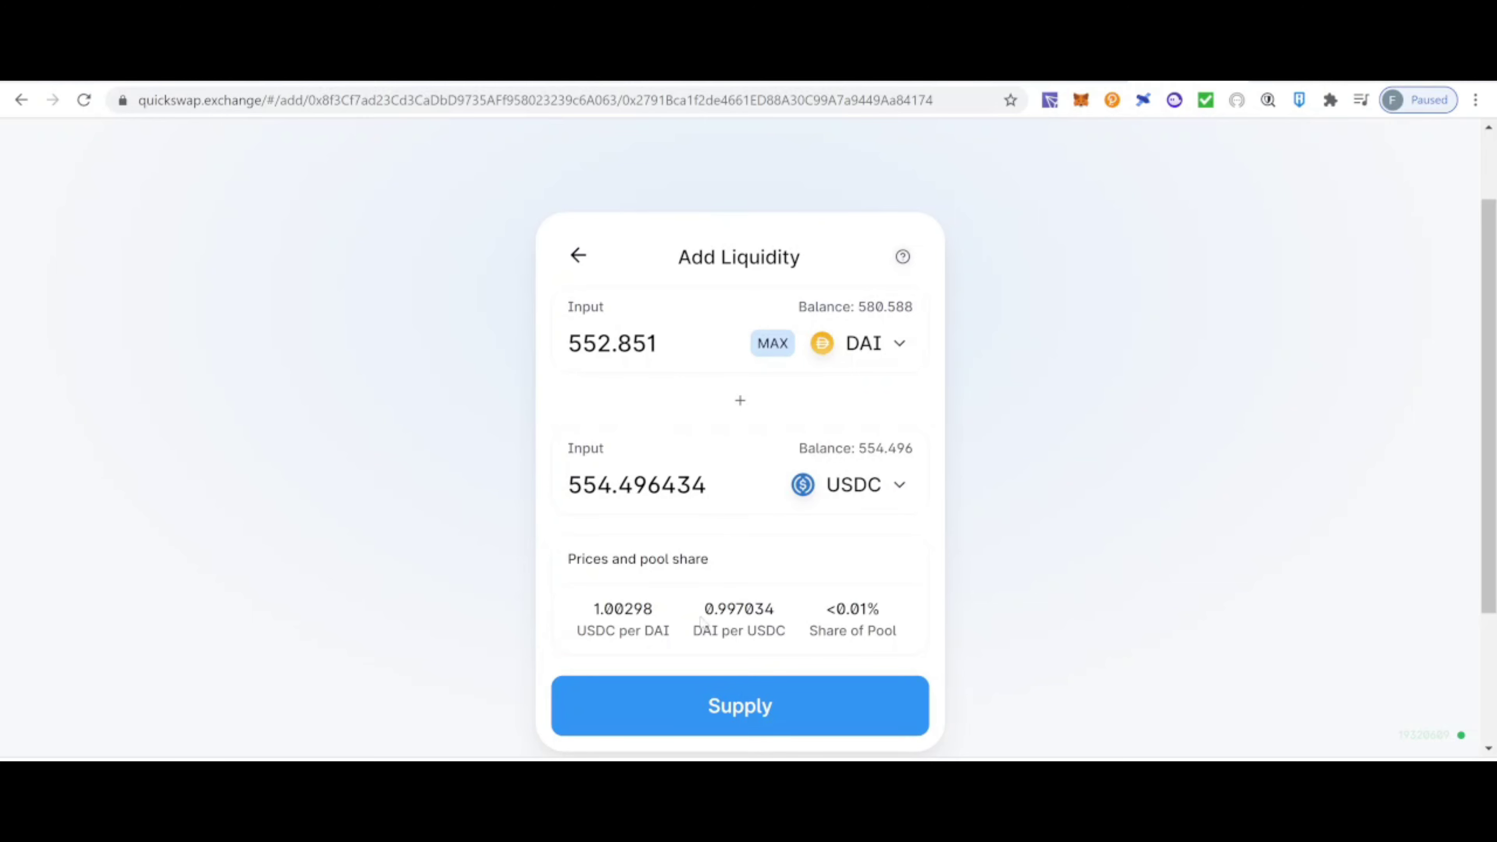
click(737, 708)
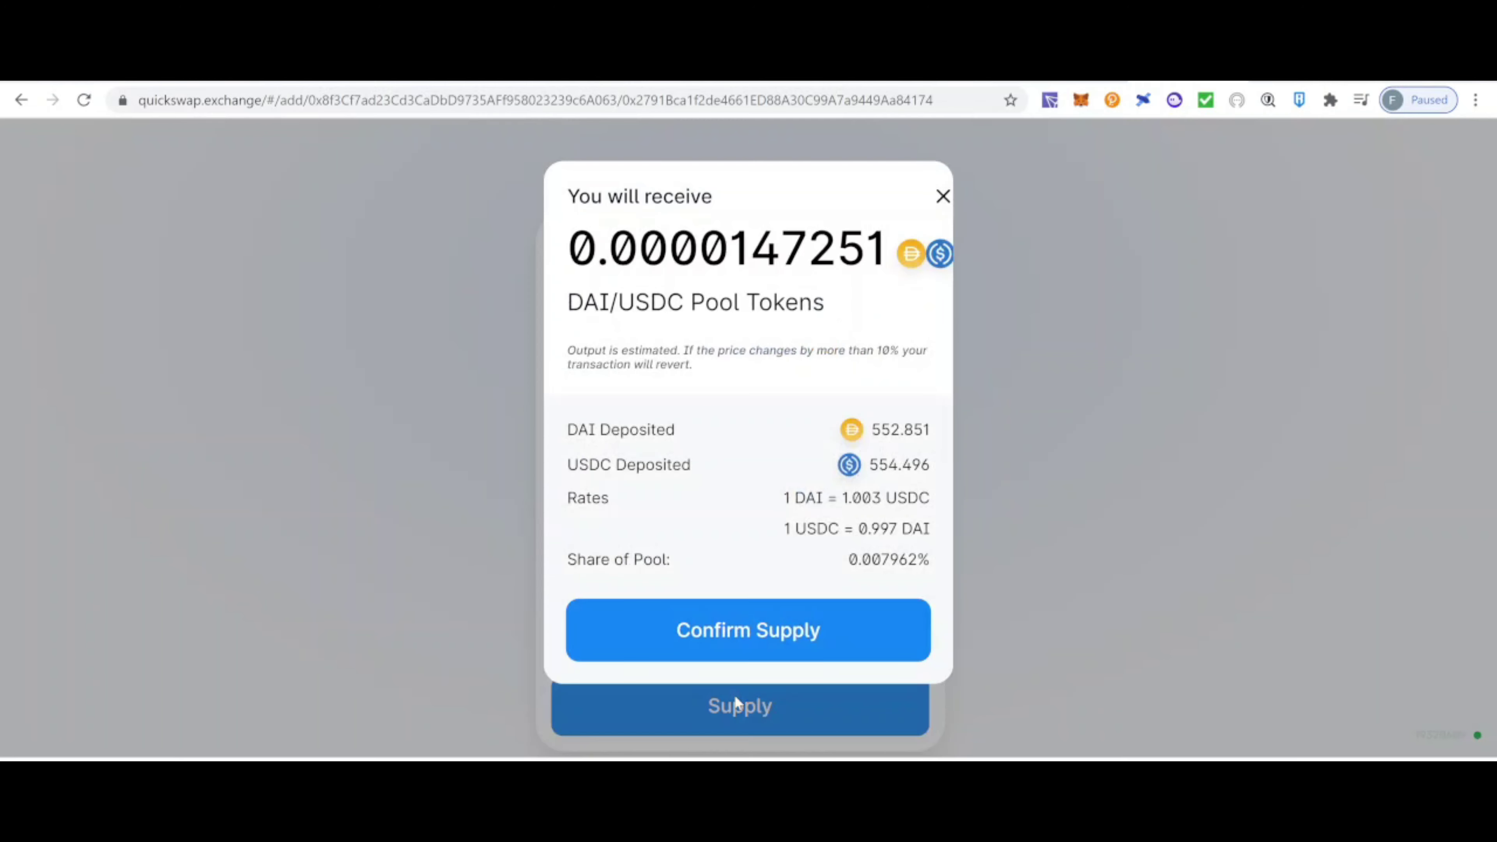
click(773, 644)
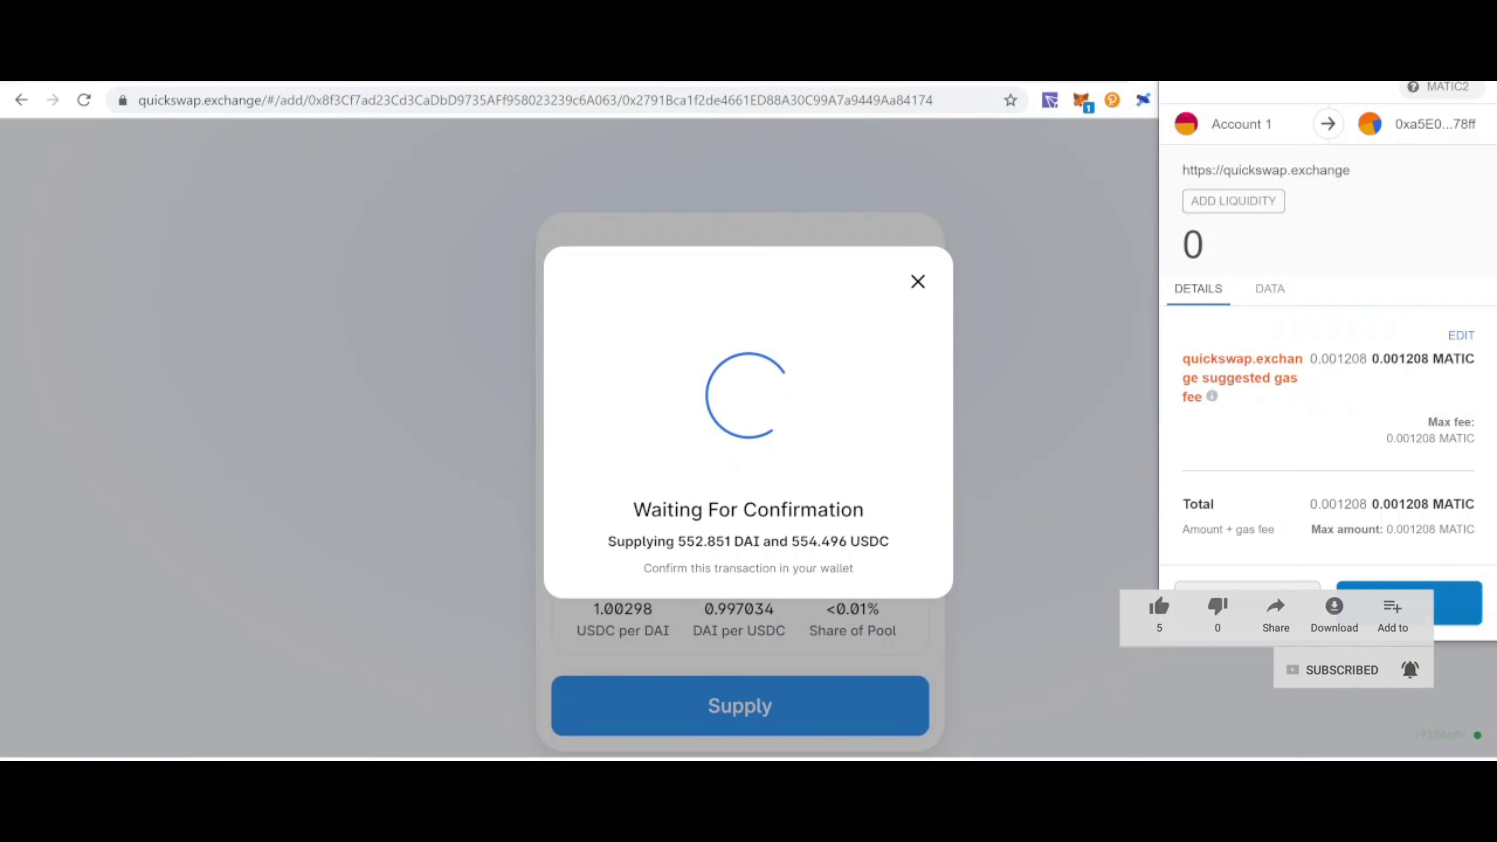
click(1427, 608)
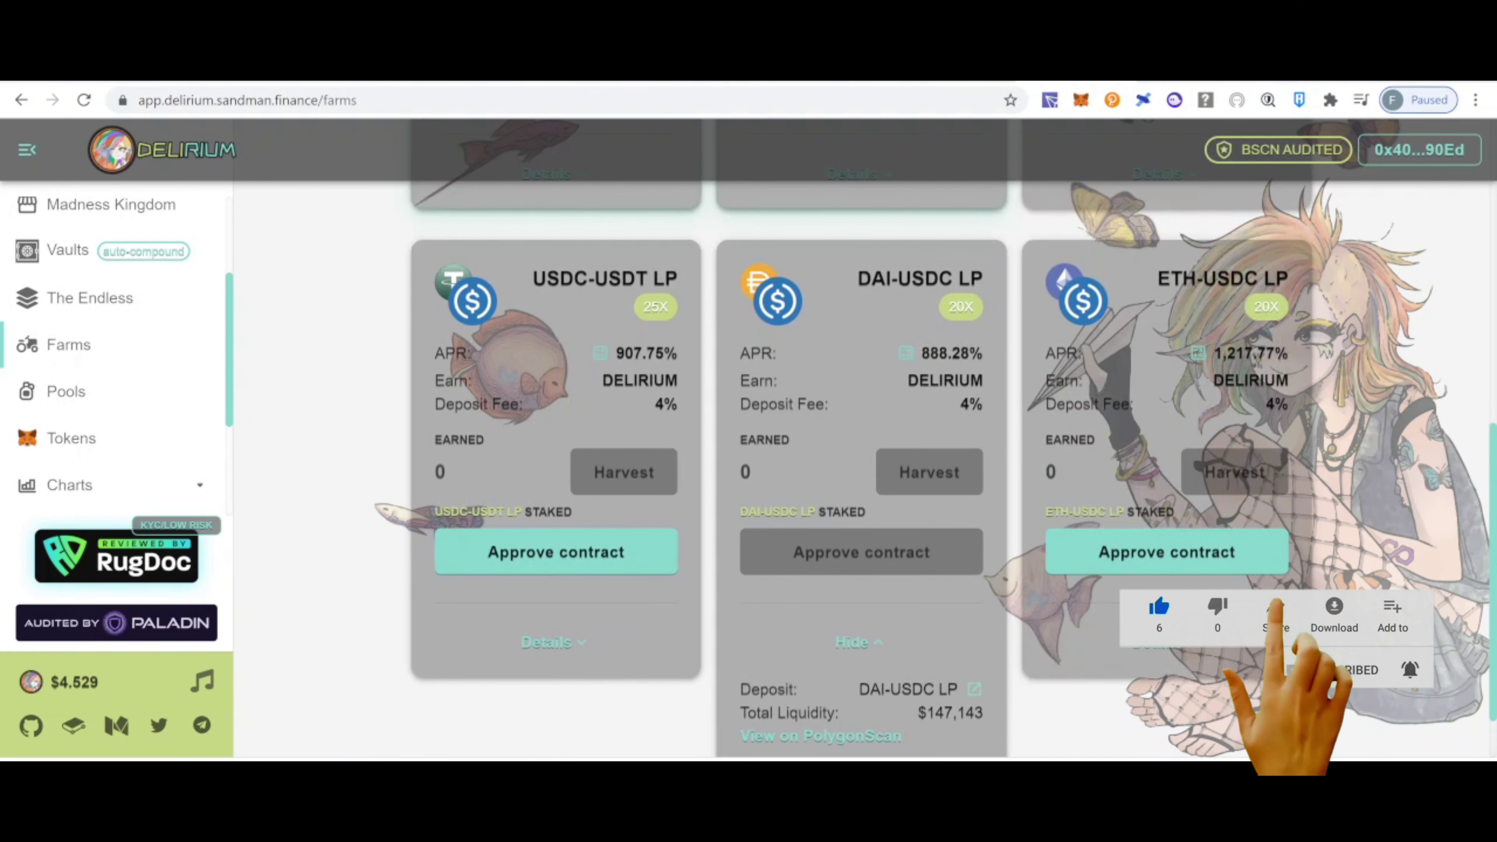
On the Delirium farms page, approve the MATIC-USDC LP farm contract and confirm the permission in the wallet
scroll(933, 295, up, 7)
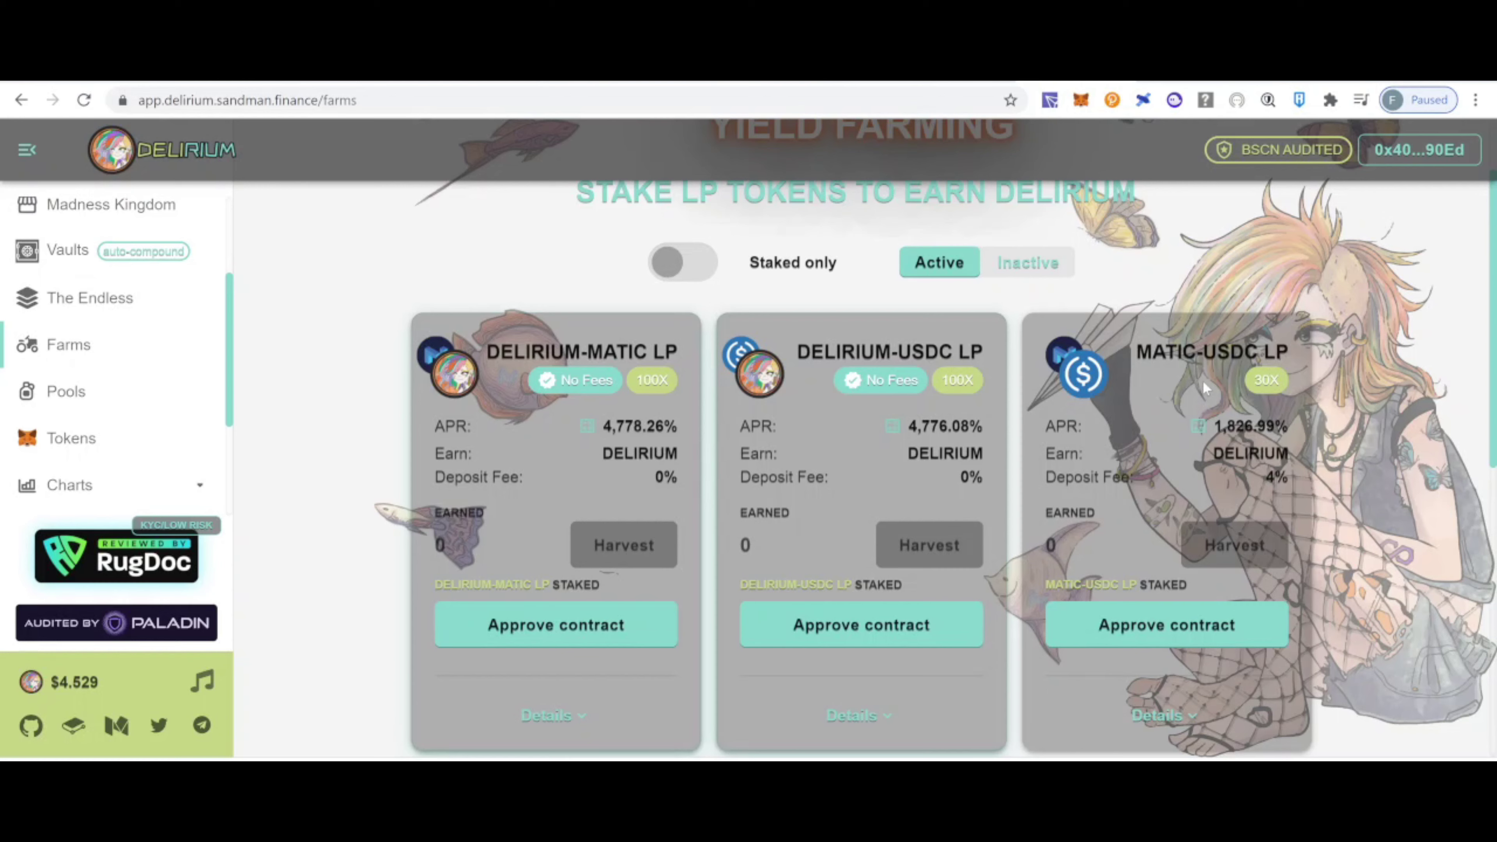
click(1220, 624)
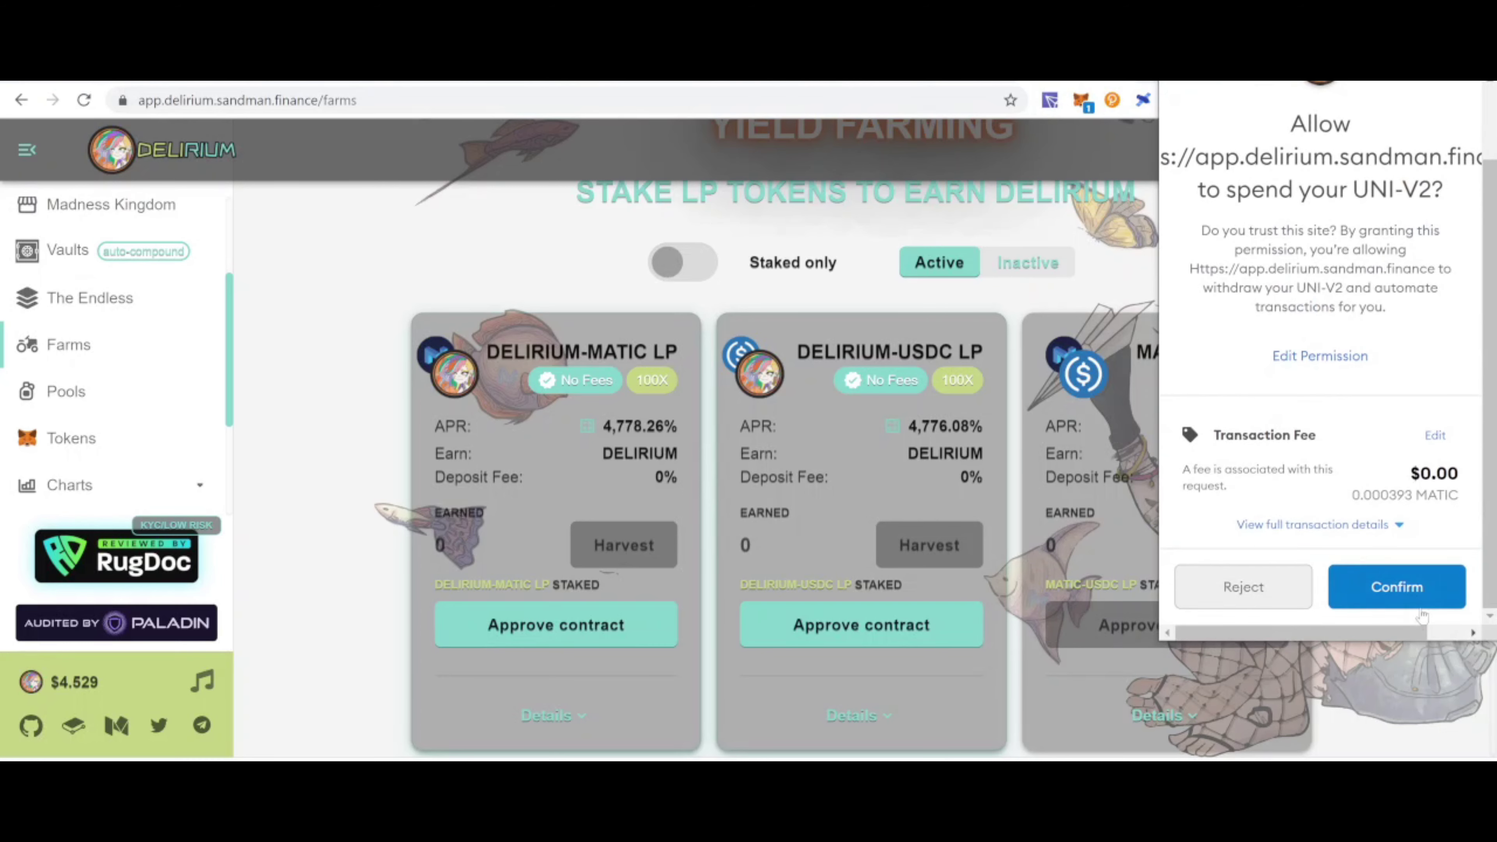
click(1422, 607)
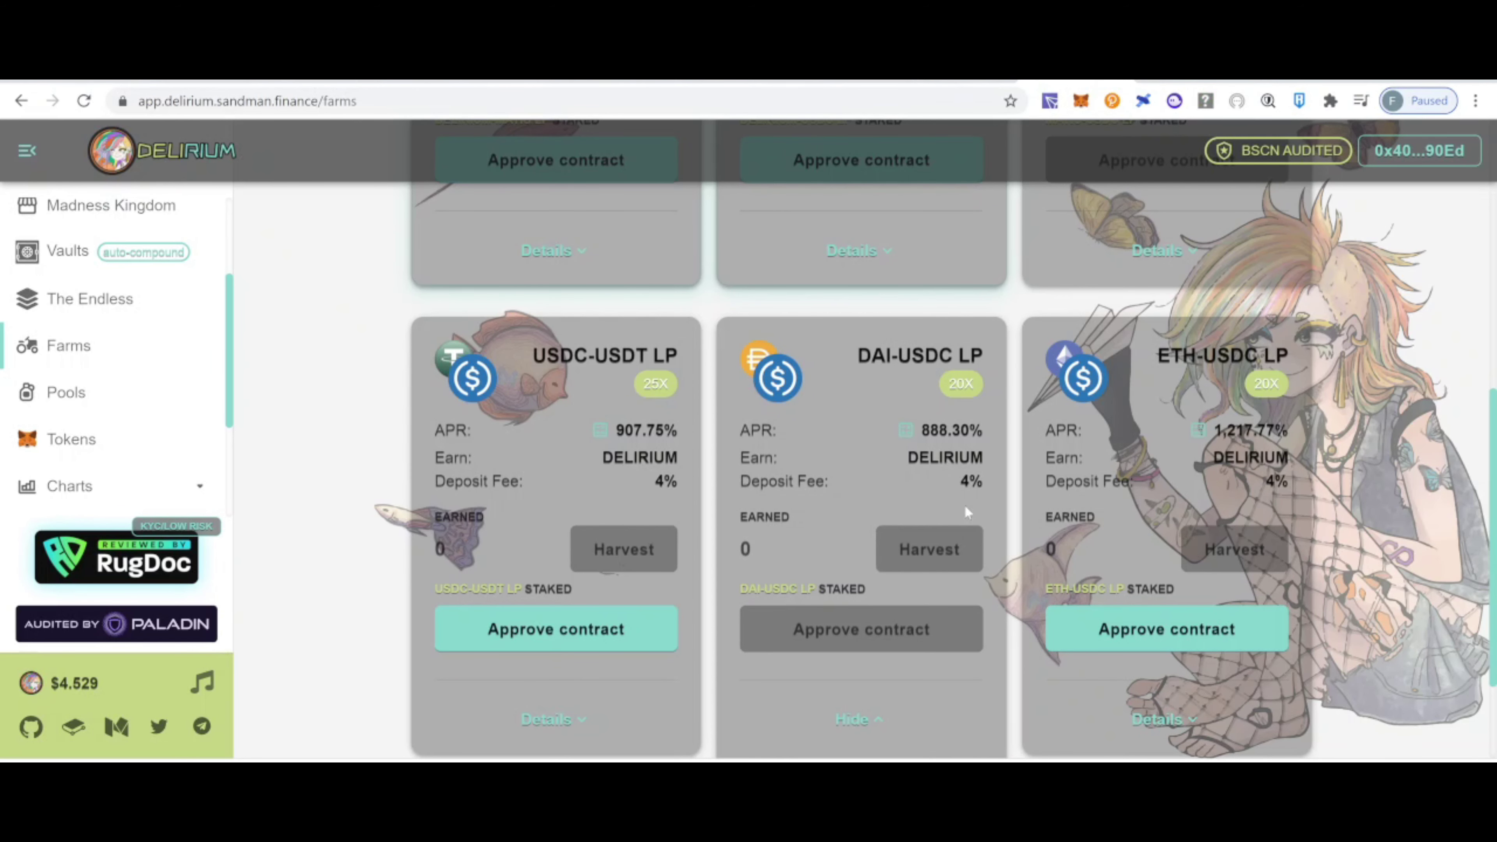
Request a deposit of the maximum available DAI-USDC LP tokens into the DAI-USDC farm
scroll(883, 673, down, 1)
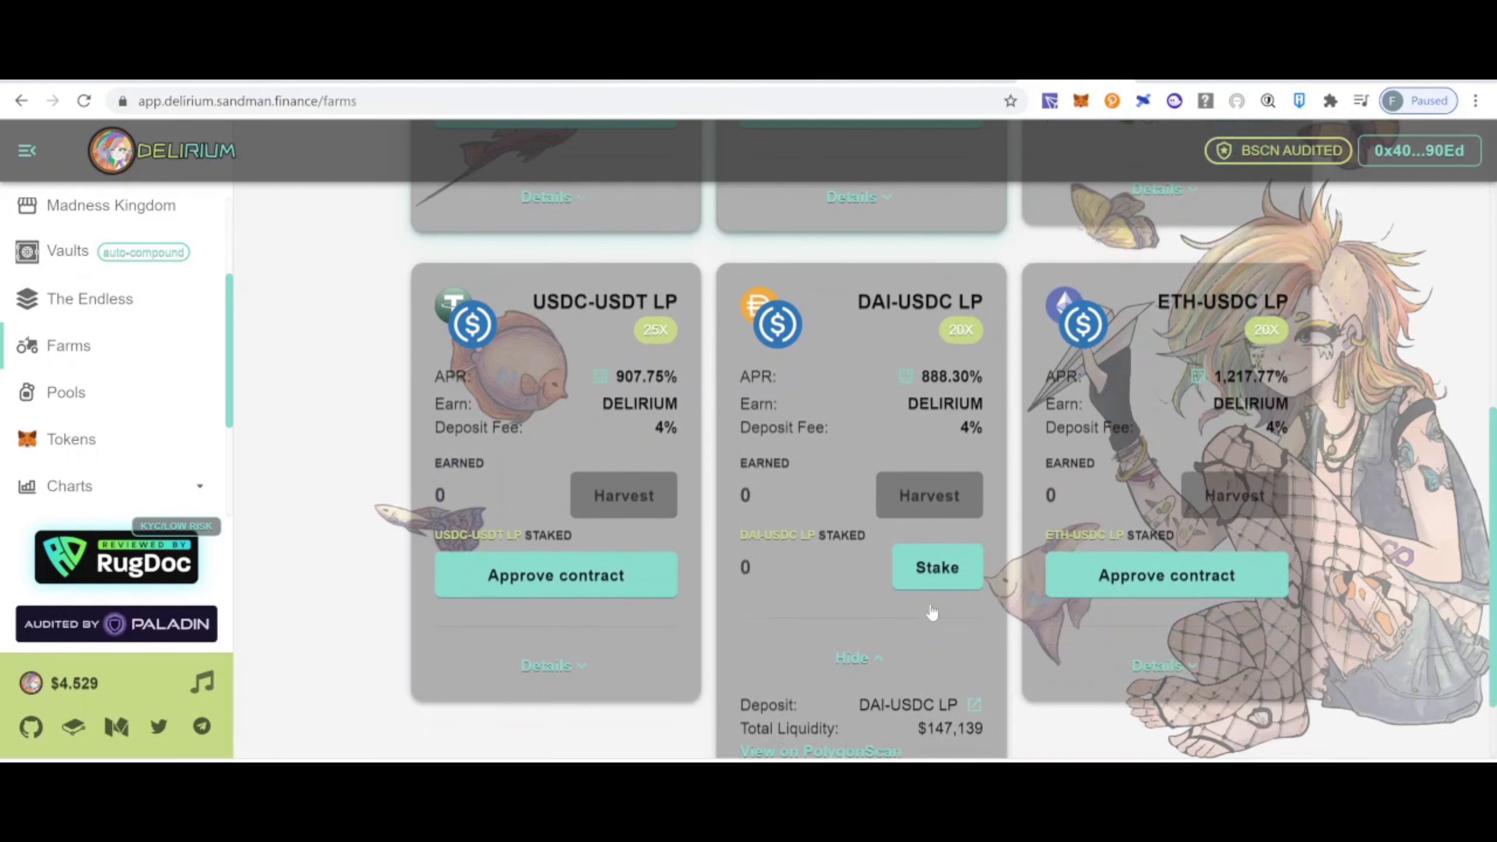
scroll(931, 613, down, 1)
click(955, 547)
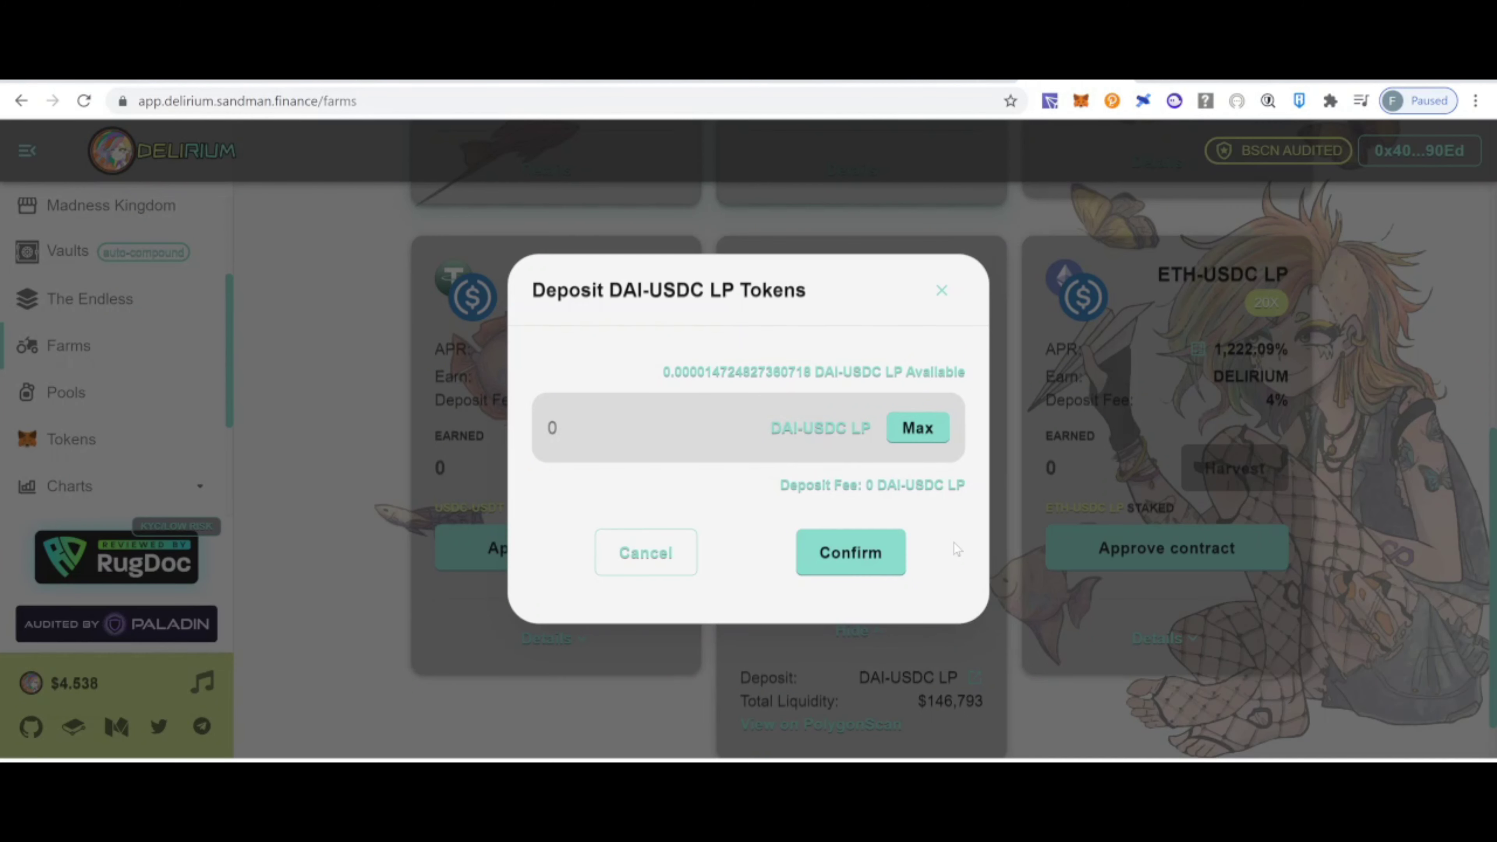
click(917, 429)
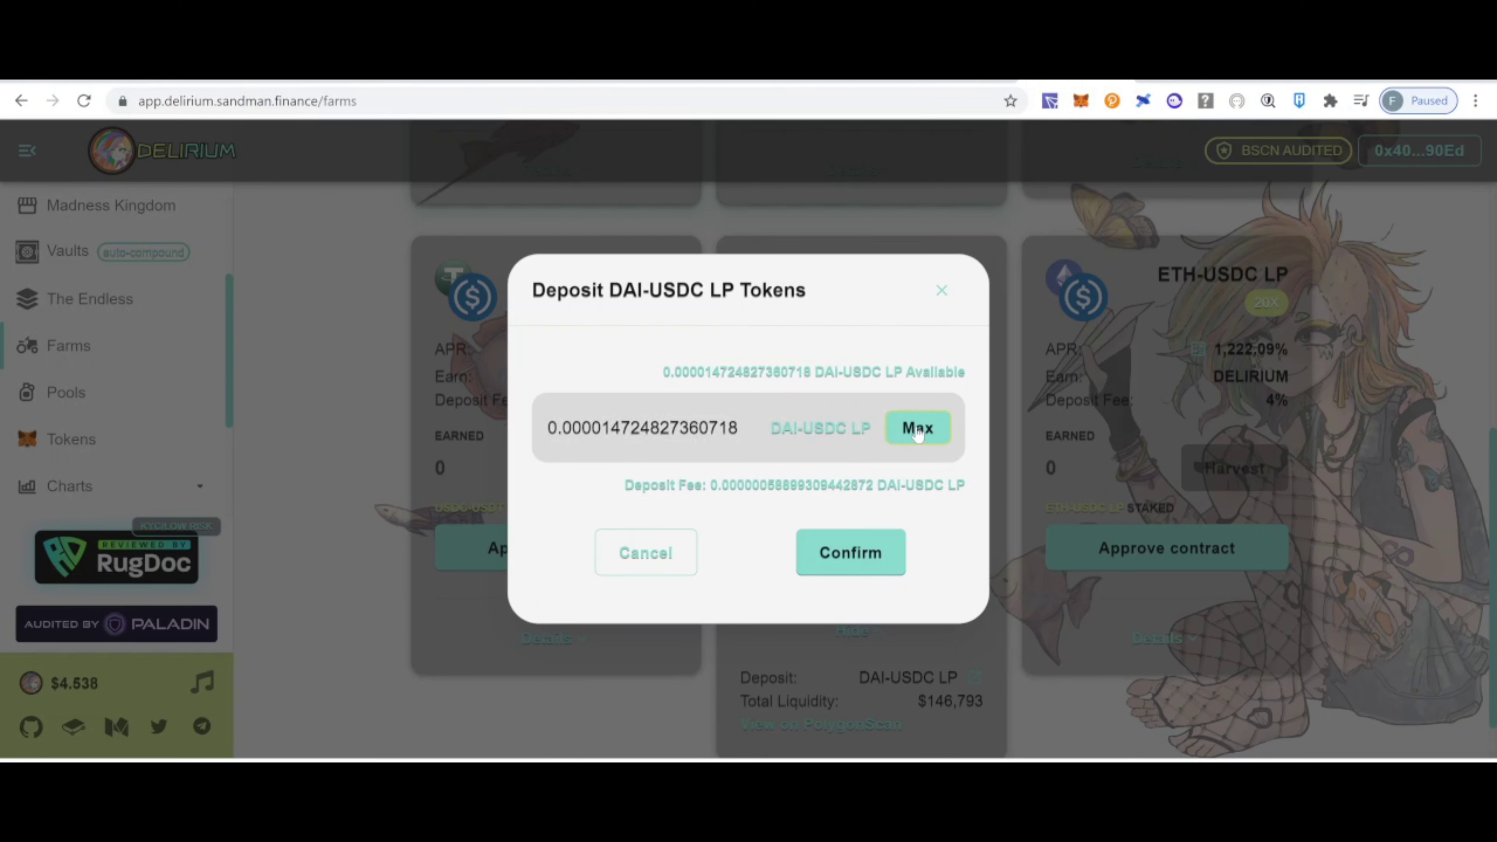
click(854, 559)
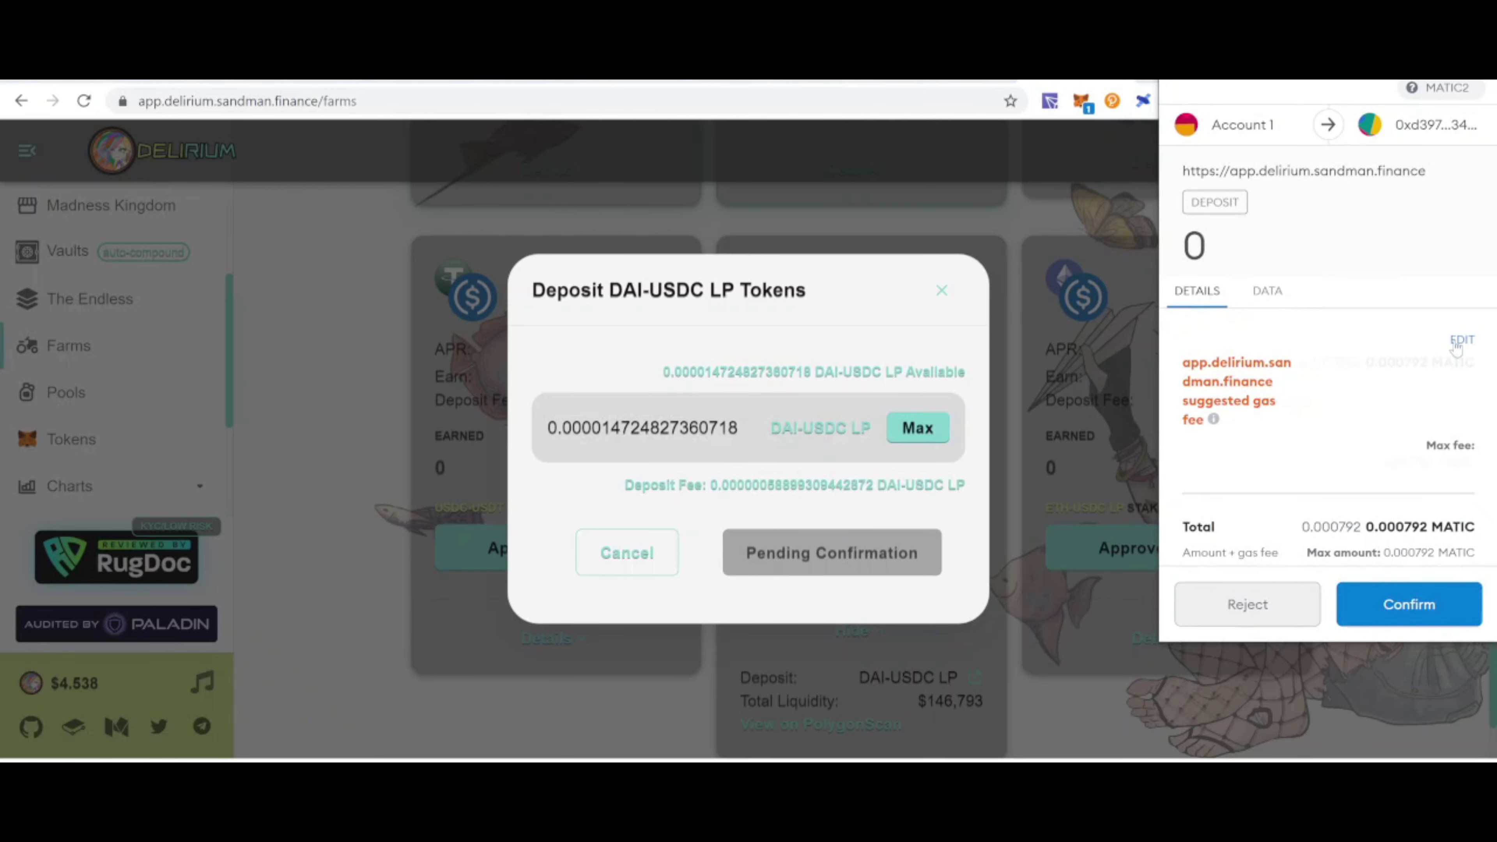
Set the deposit transaction's gas price to 10 GWEI and confirm the deposit in the wallet
click(1461, 341)
click(1324, 489)
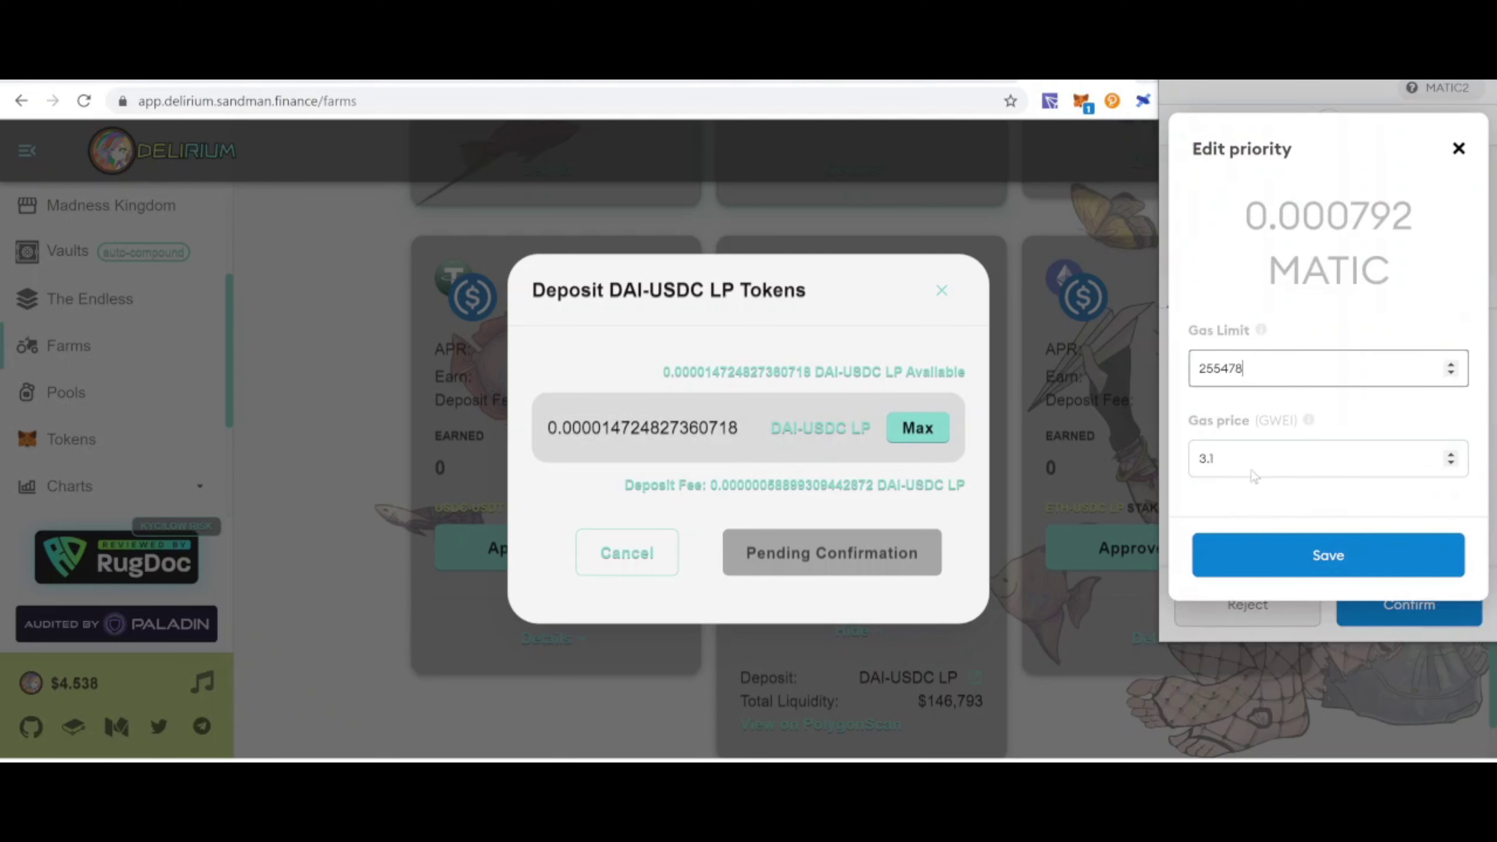
text(10)
click(1294, 552)
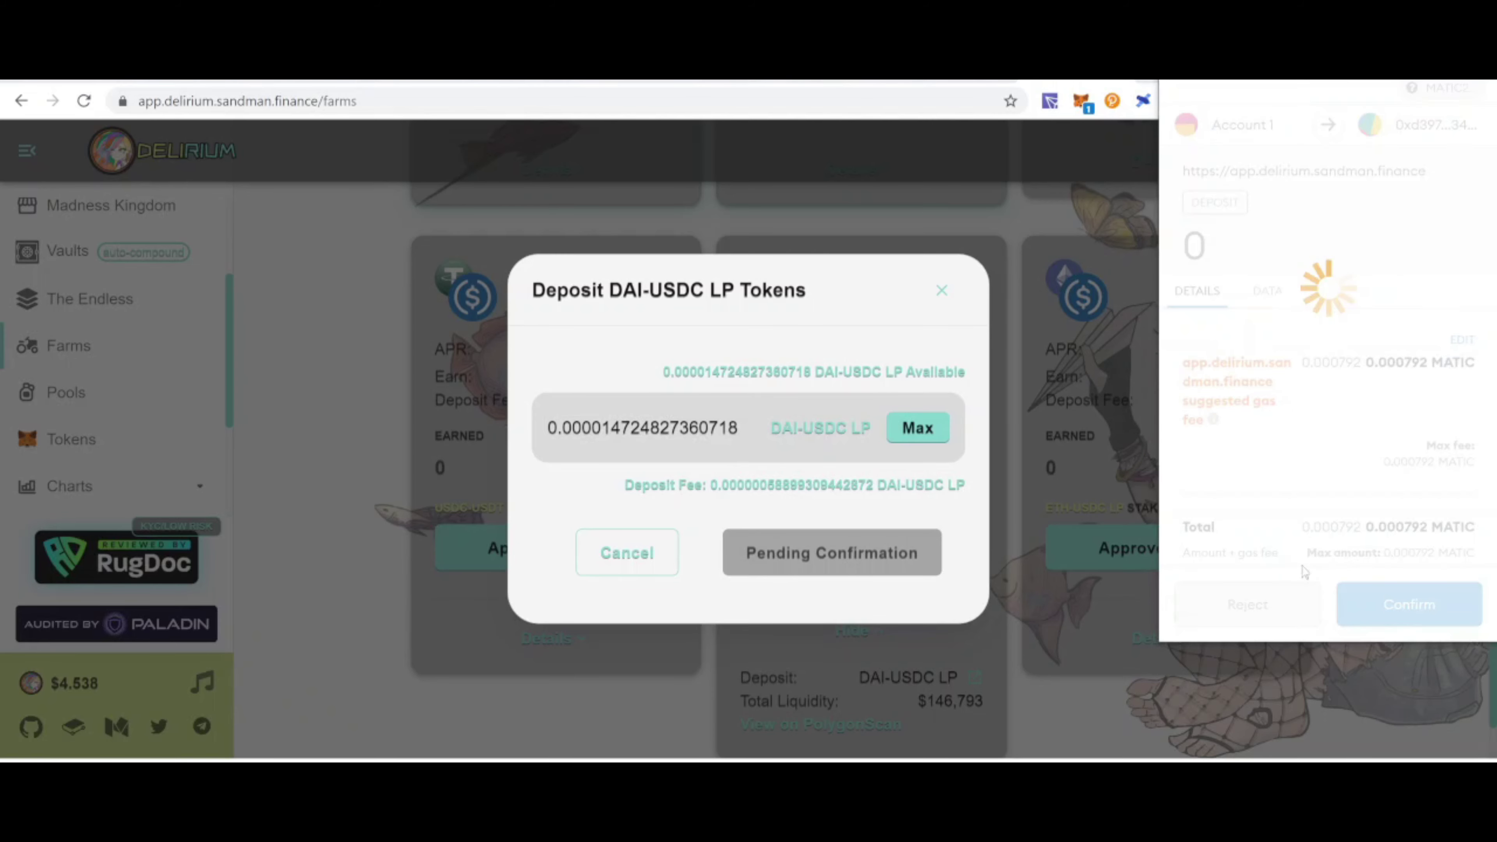
click(1406, 605)
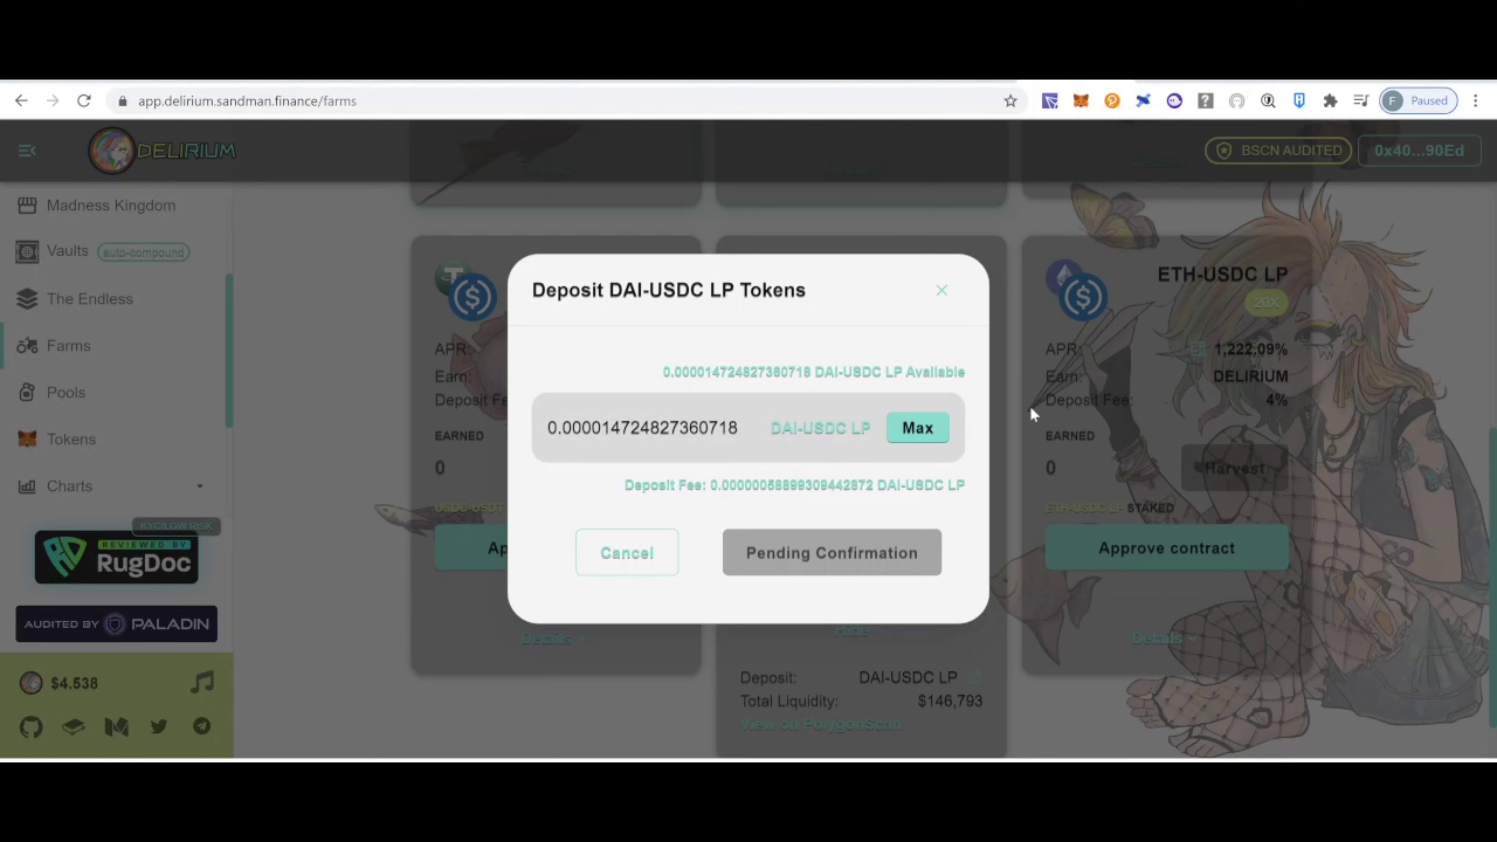
click(941, 290)
Switch to QuickSwap's swap page and choose MATIC as the token to receive for USDT
scroll(939, 286, up, 5)
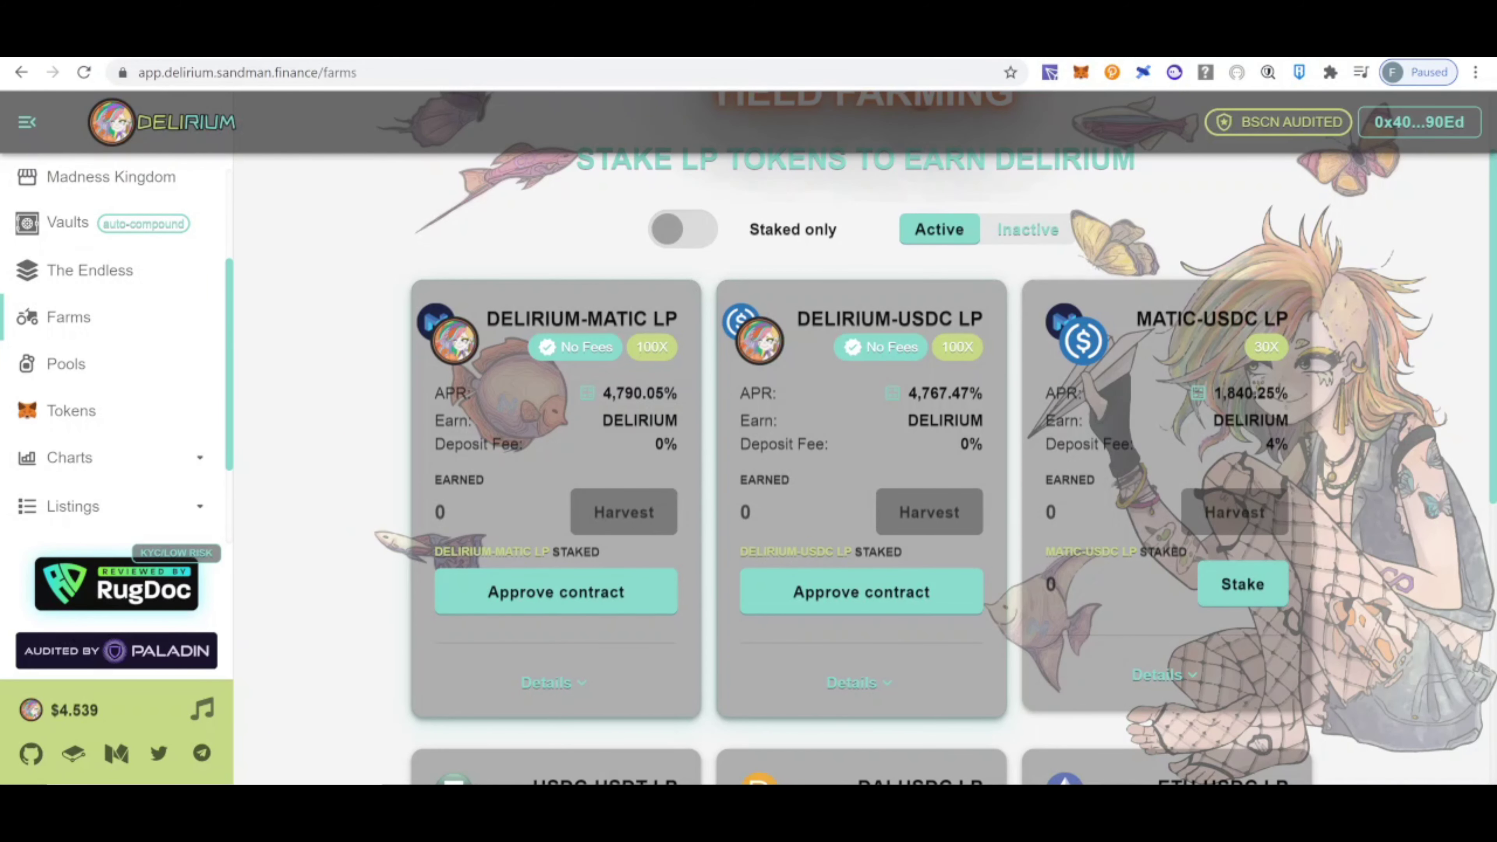
double_click(1166, 319)
key(ctrl+Tab)
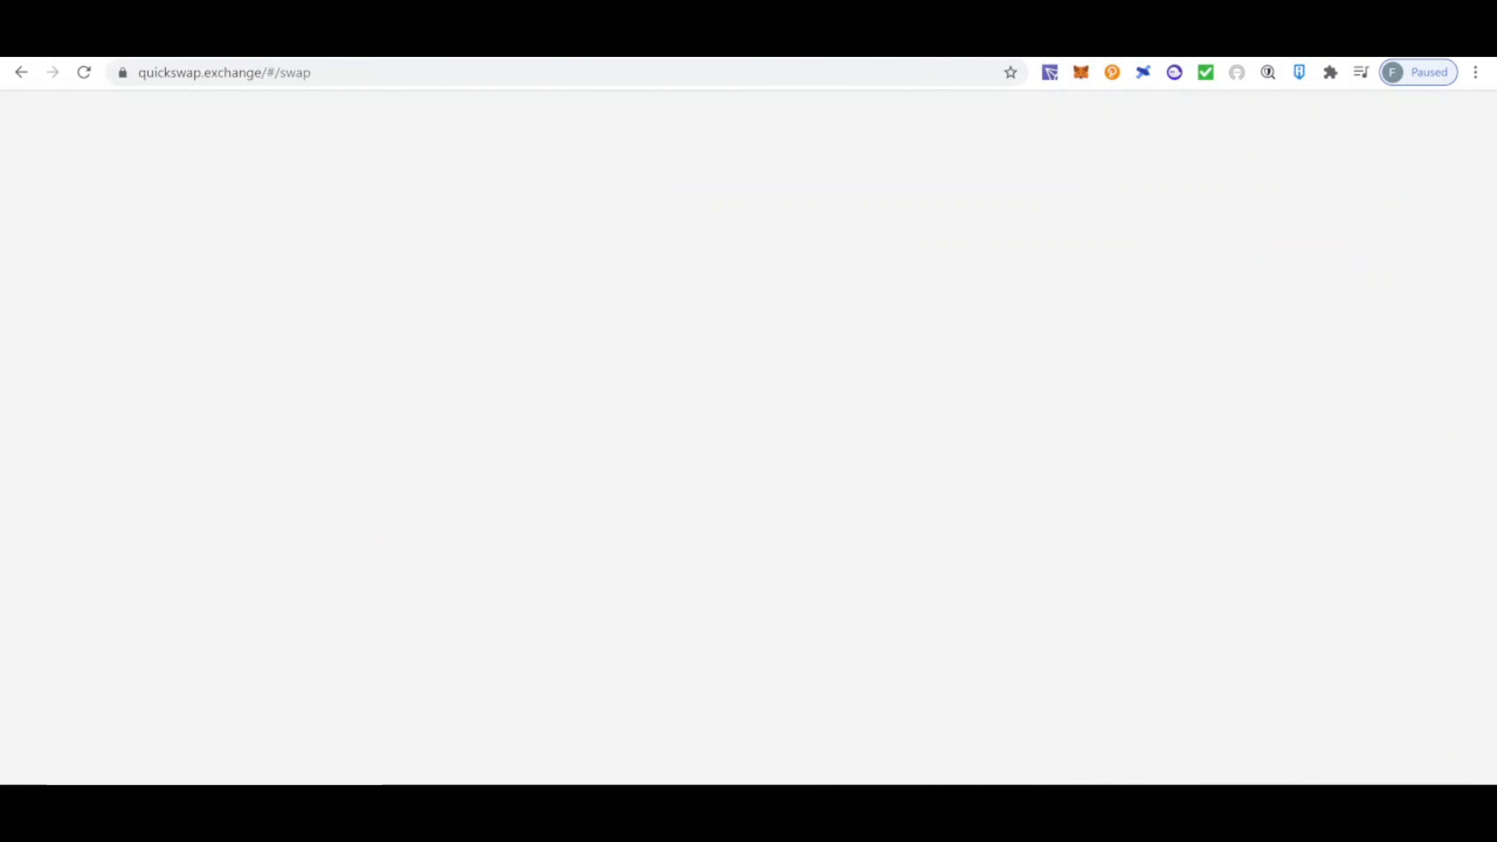
scroll(899, 422, down, 1)
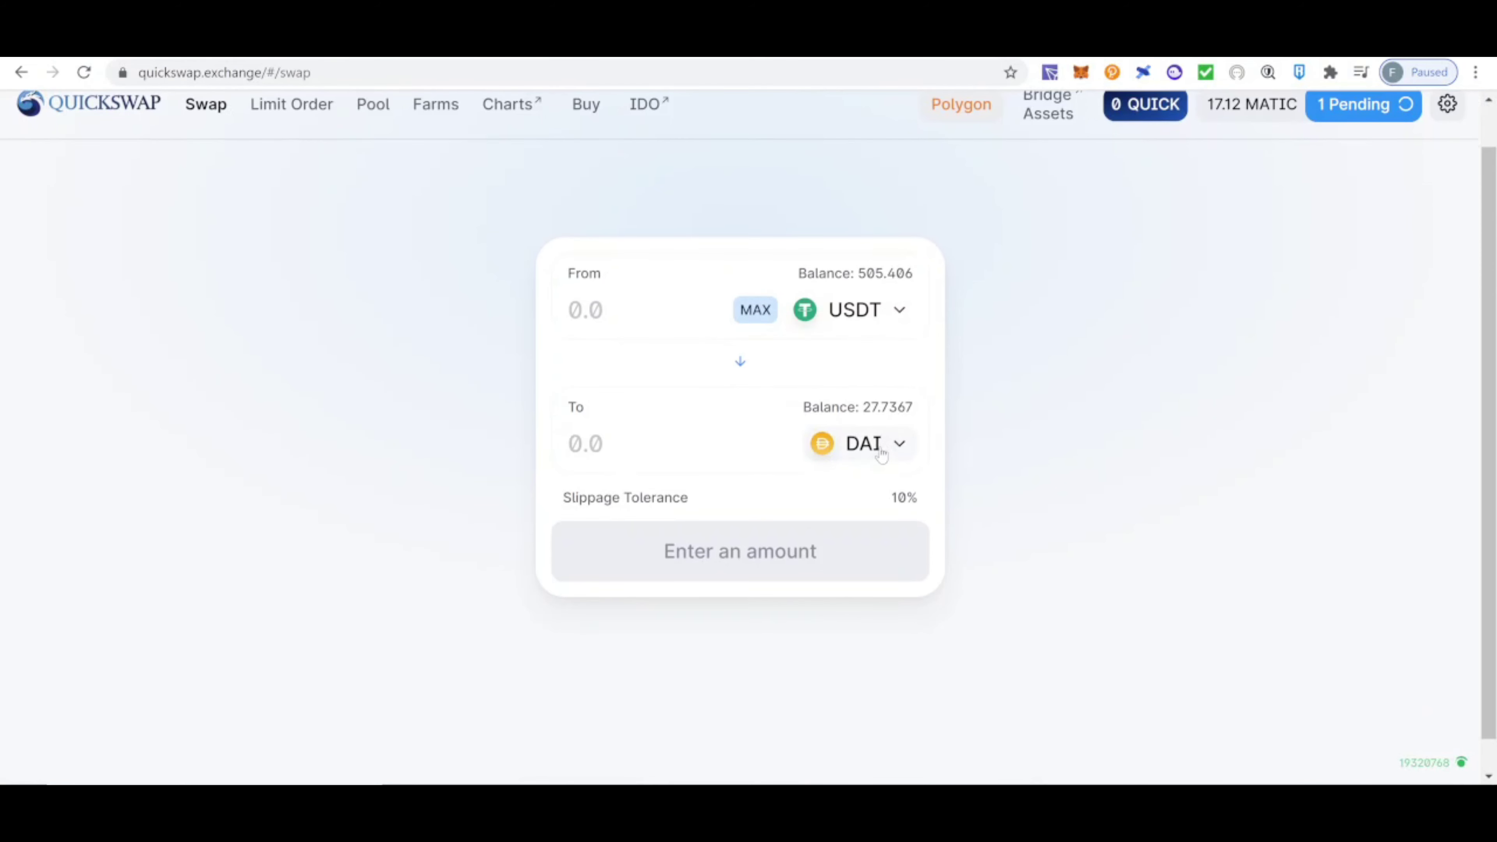
click(877, 449)
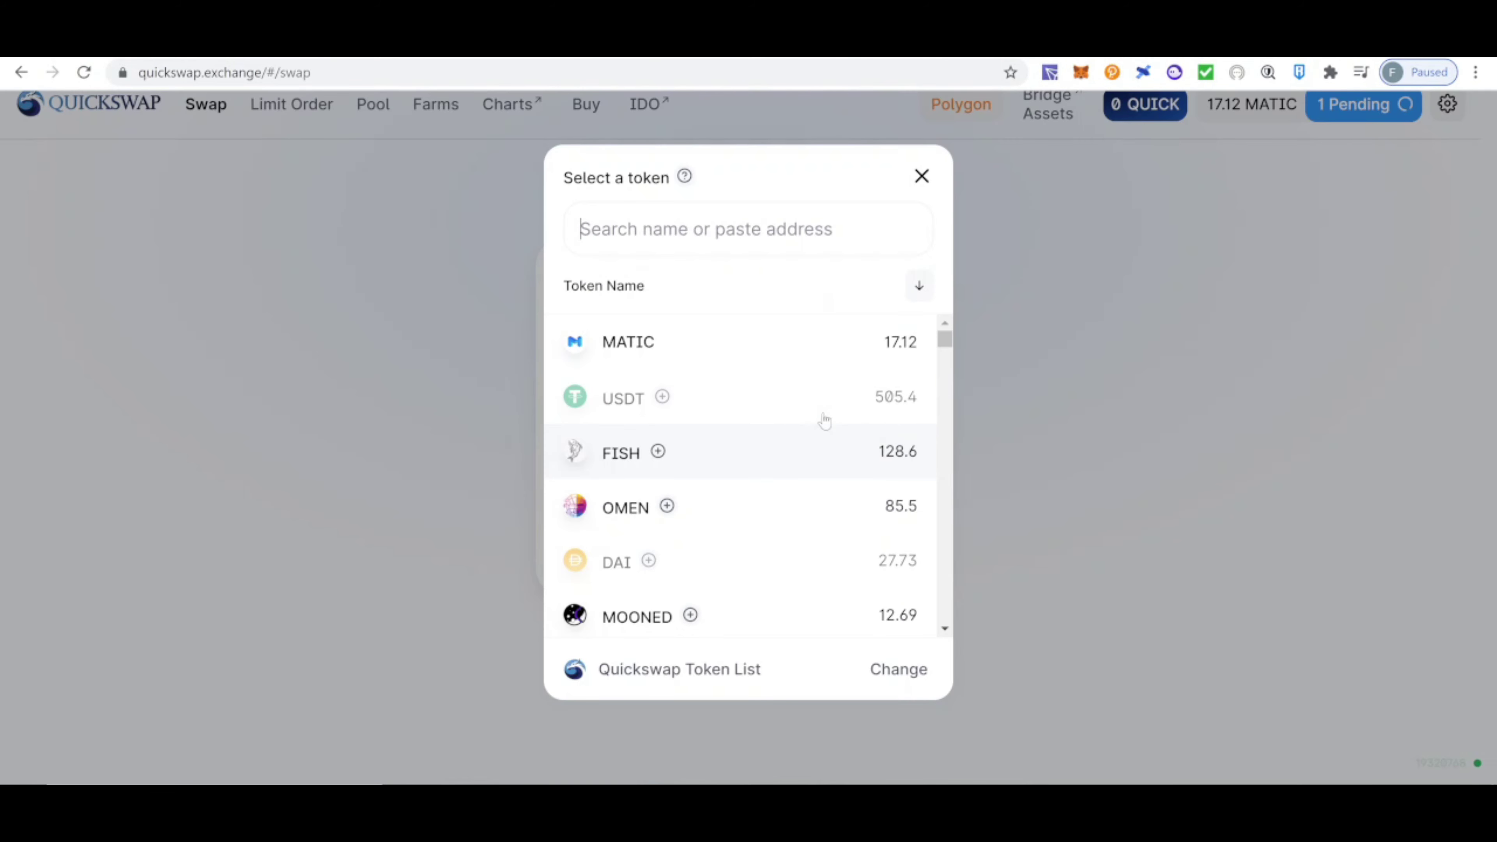
click(769, 353)
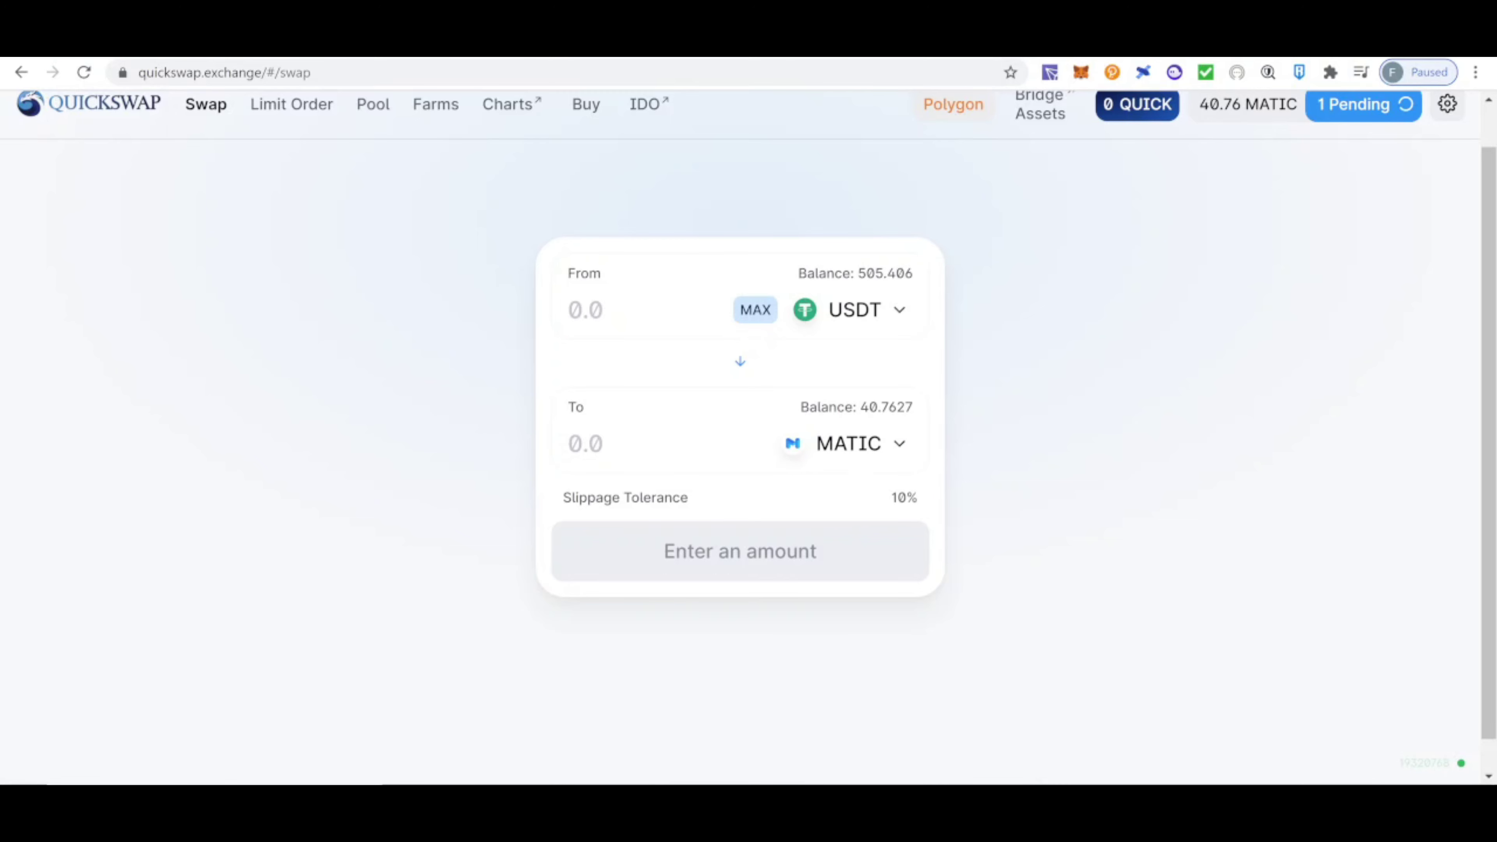
text(200)
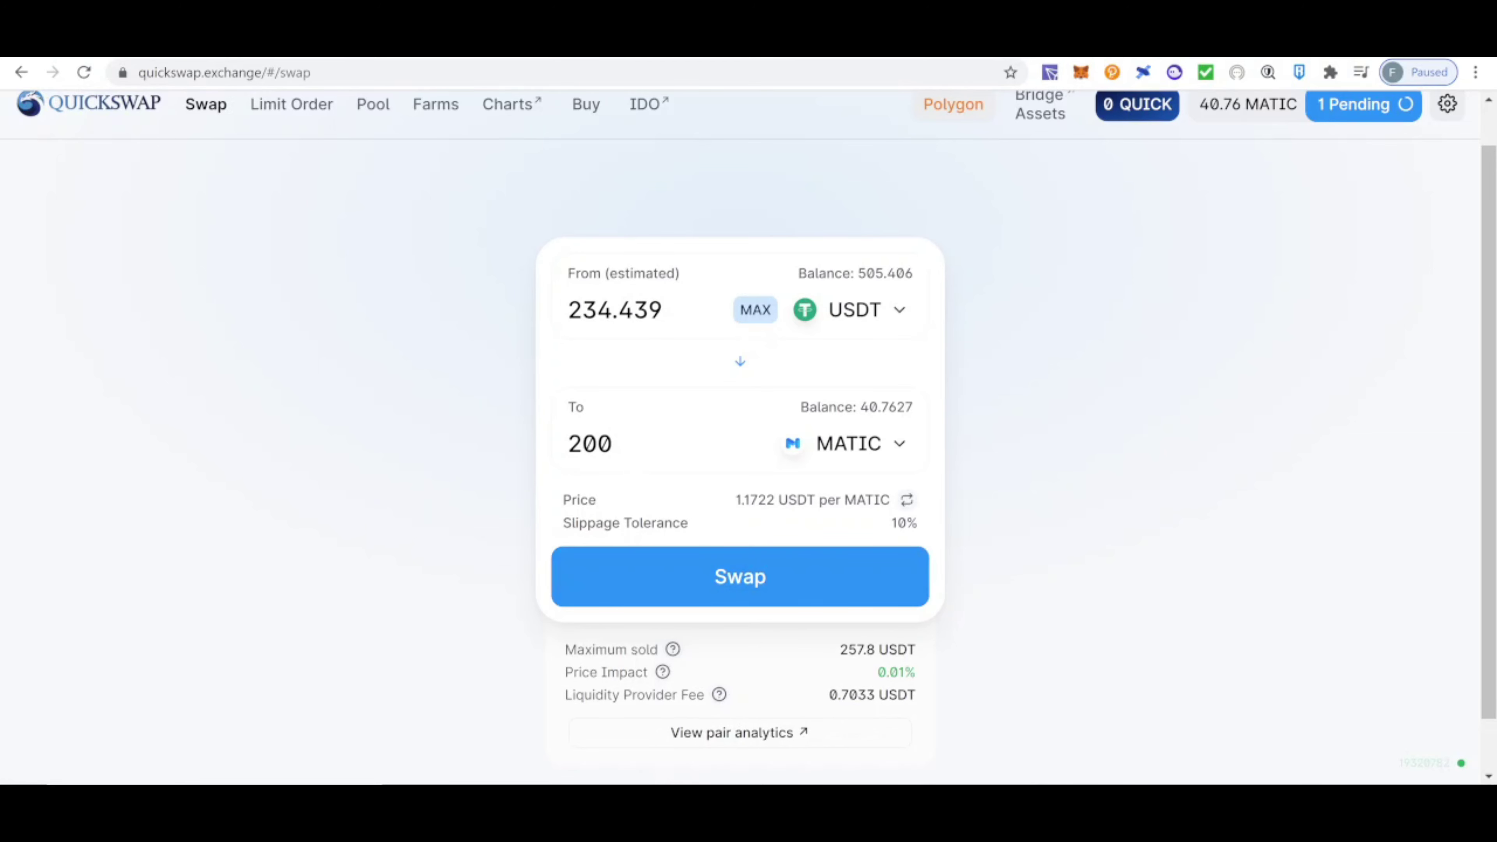
key(BackSpace)
key(BackSpace)
key(BackSpace)
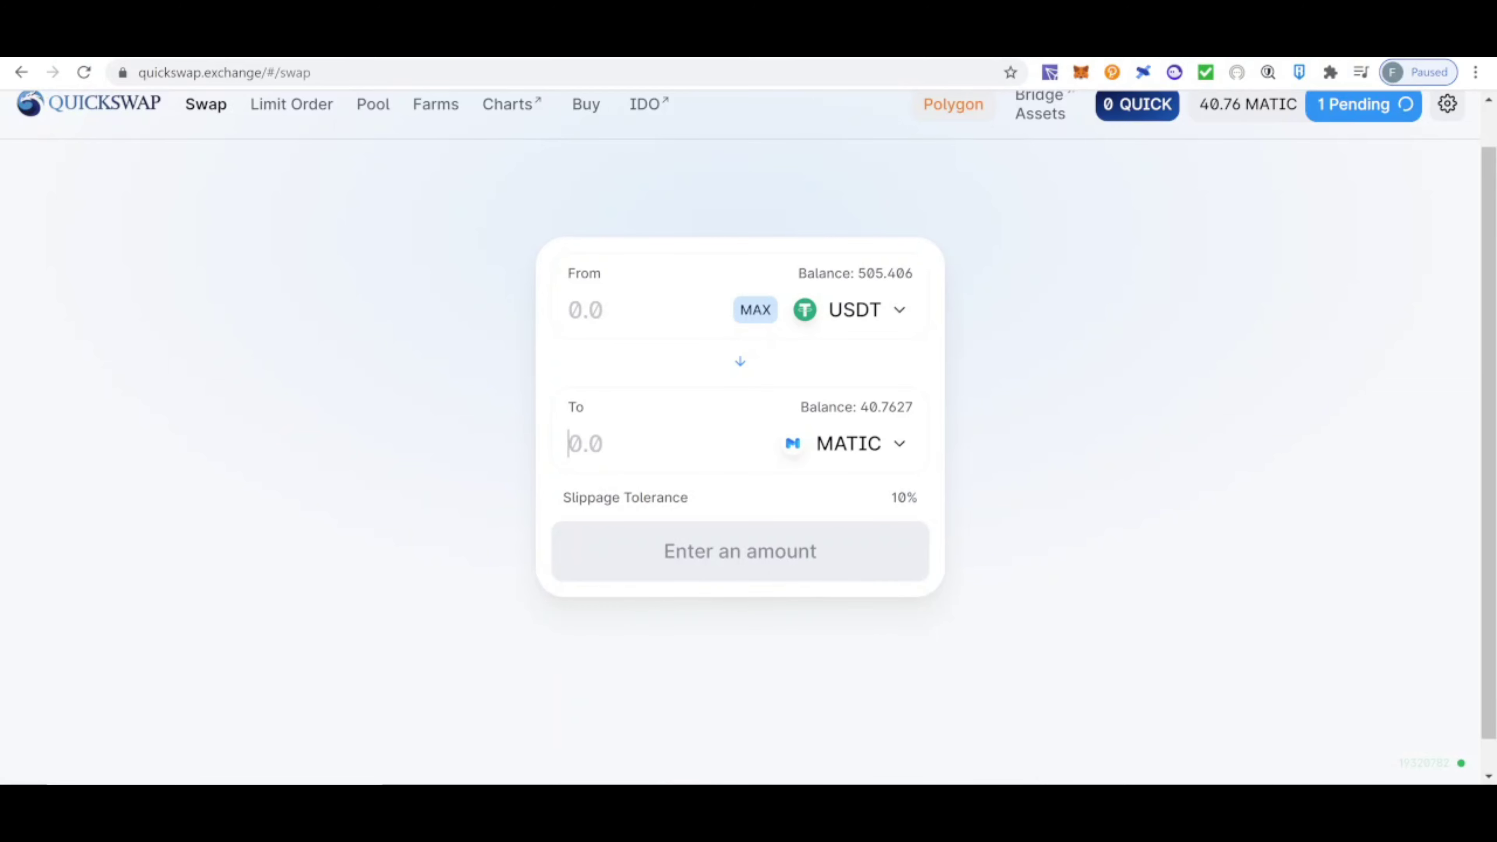
Swap USDT for 190 MATIC and confirm the transaction in the wallet
text(190)
click(687, 564)
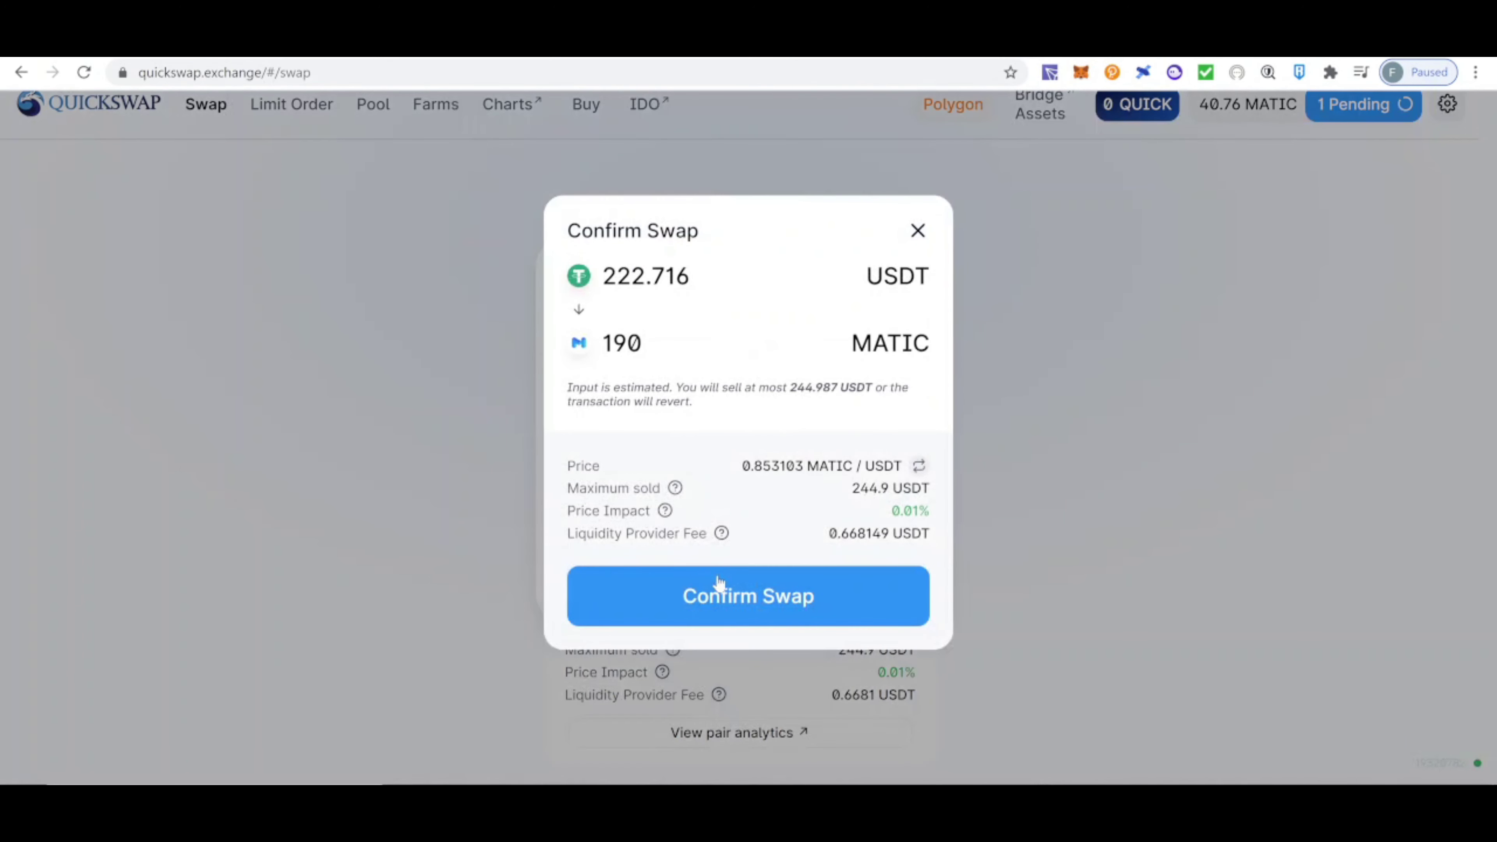
click(719, 584)
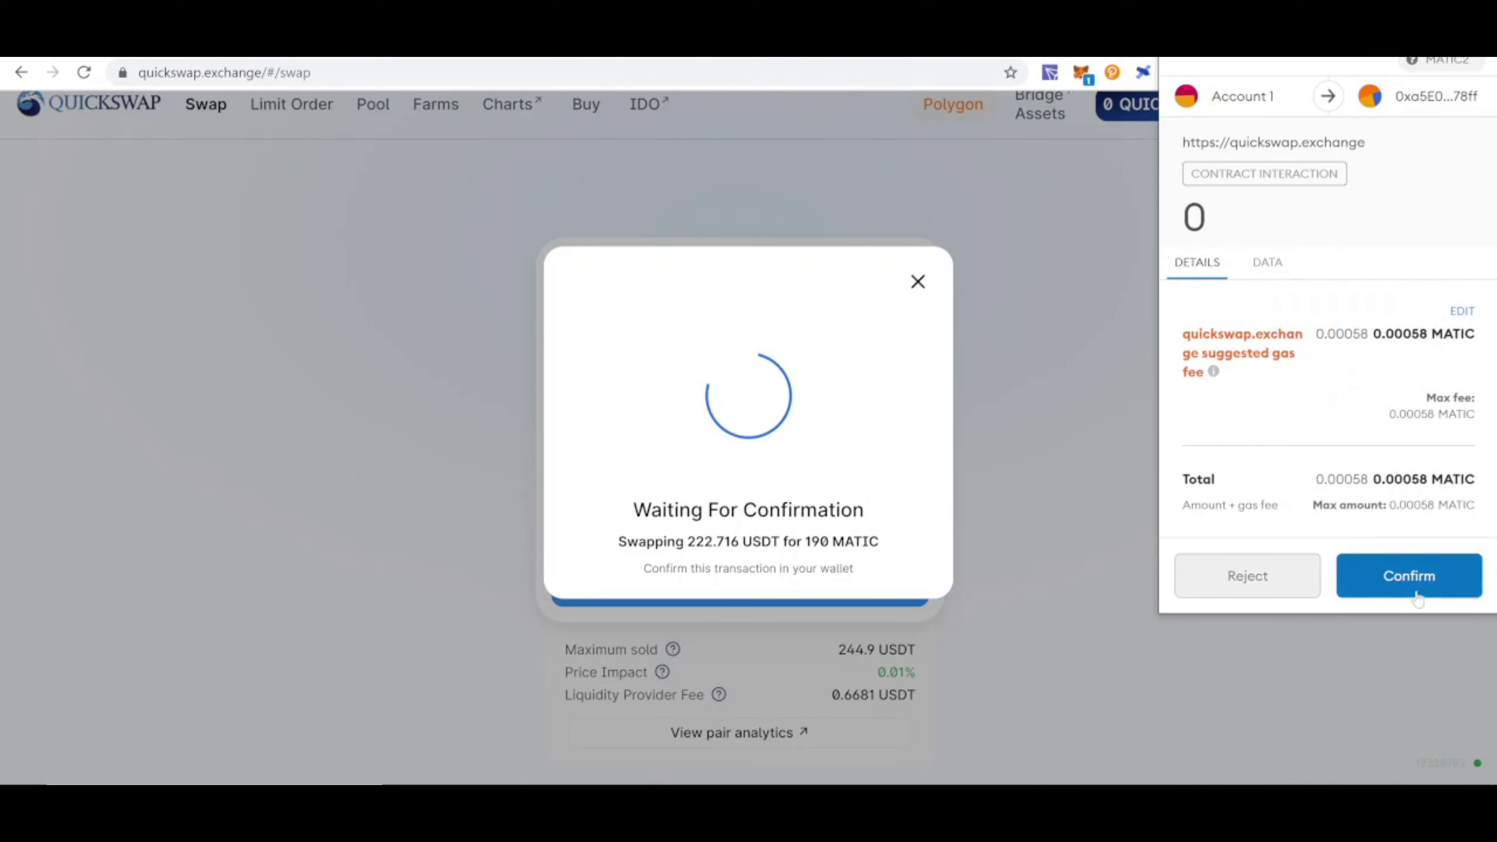
click(1416, 596)
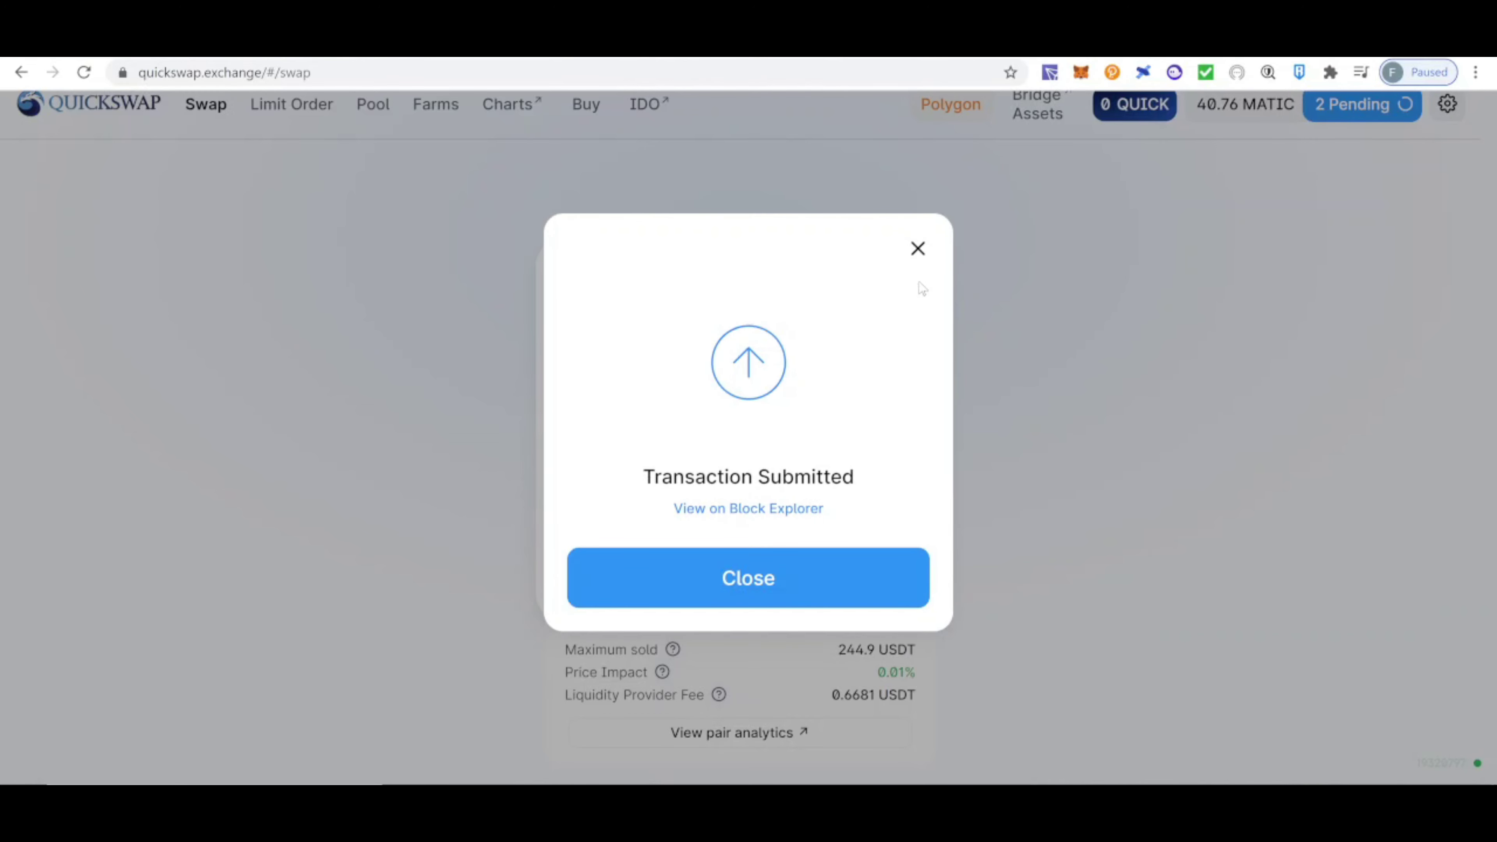
click(918, 249)
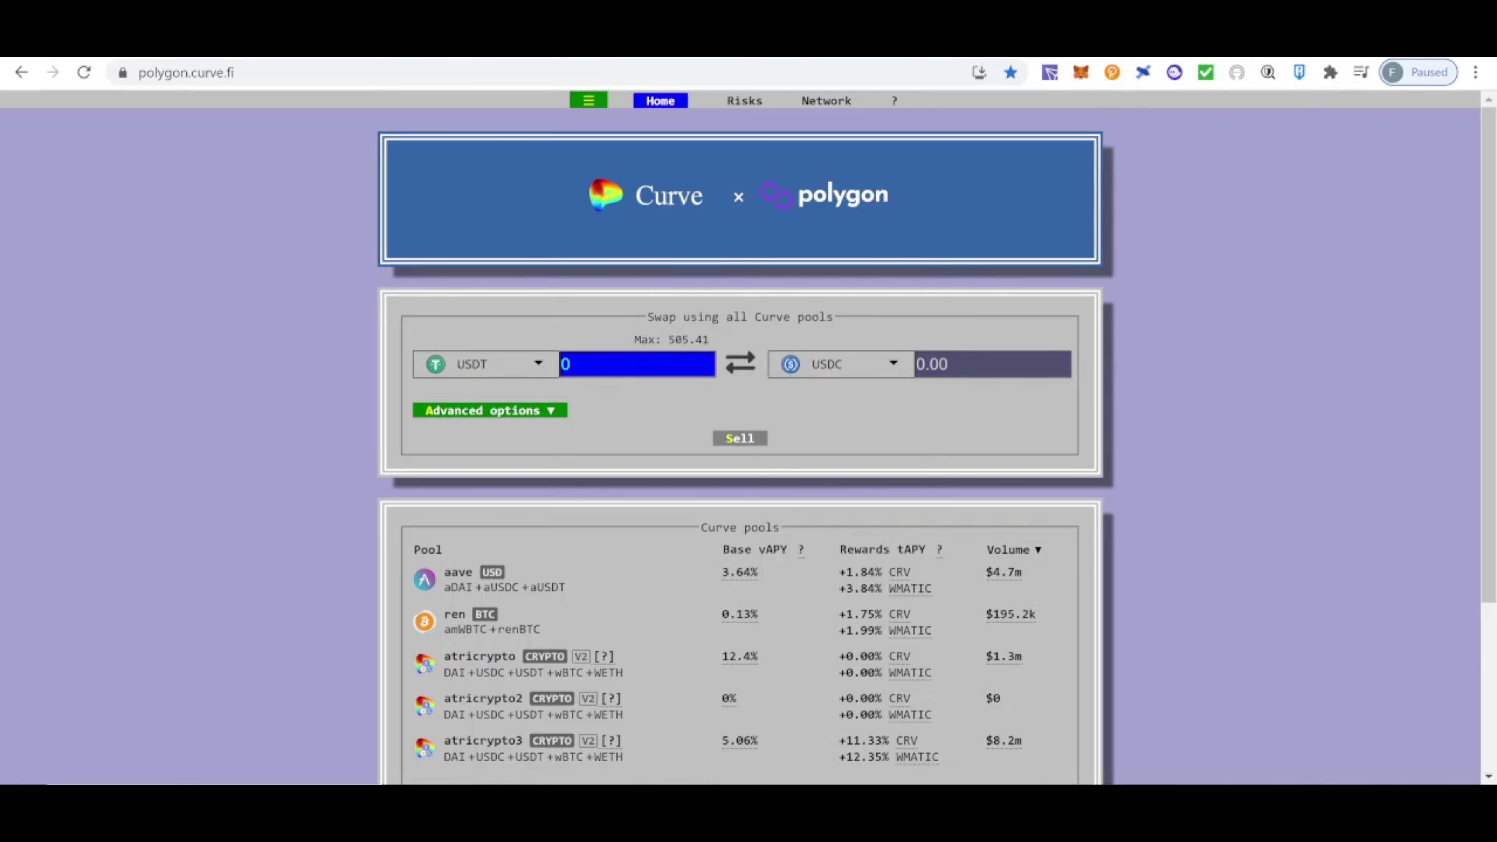
Swap 230 USDT for USDC through Curve and confirm the transaction in the wallet
text(230)
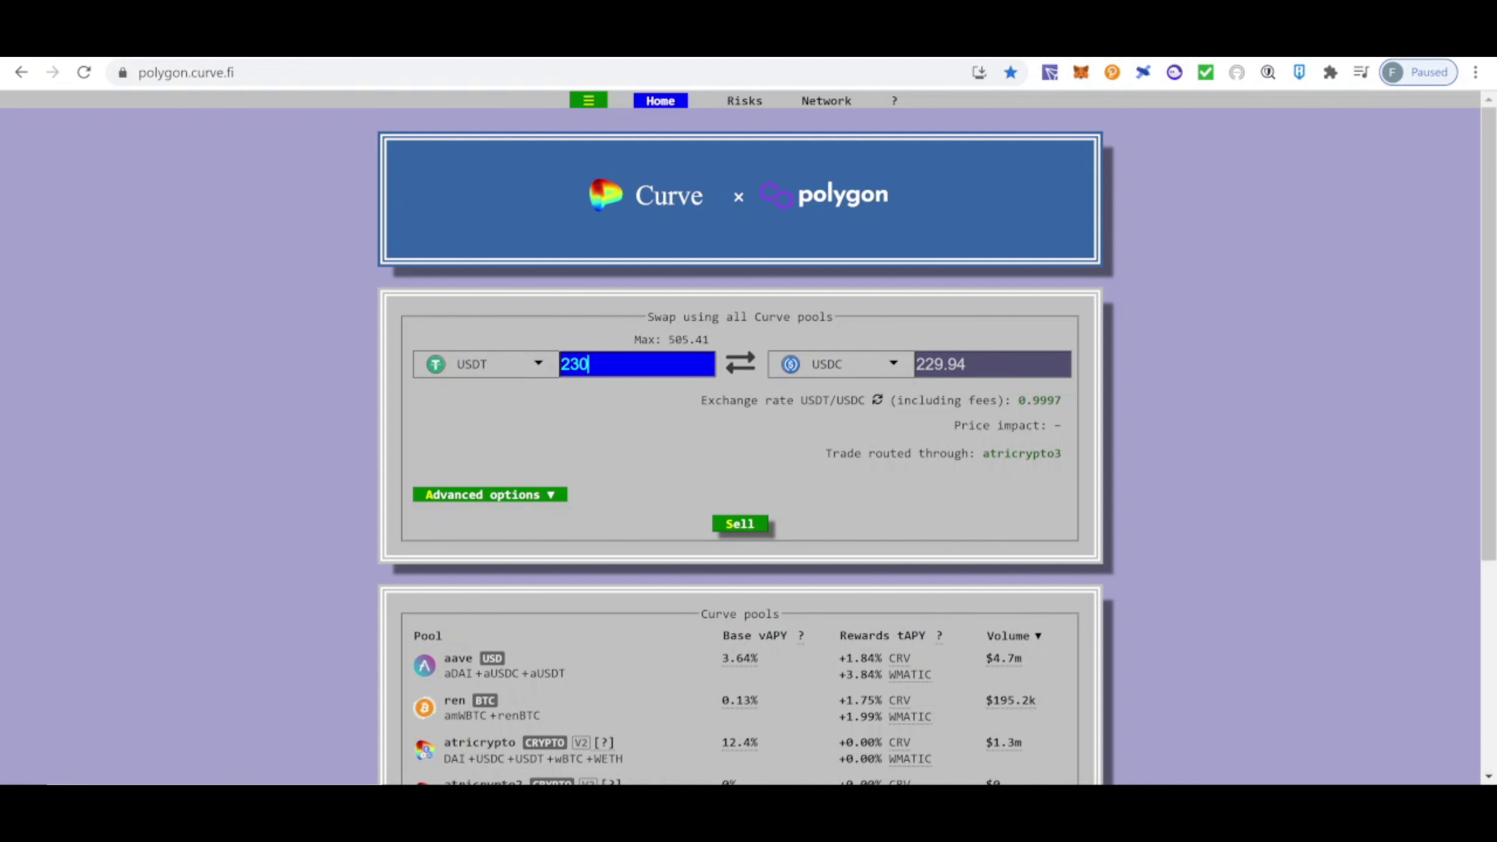
double_click(959, 367)
click(784, 453)
click(741, 525)
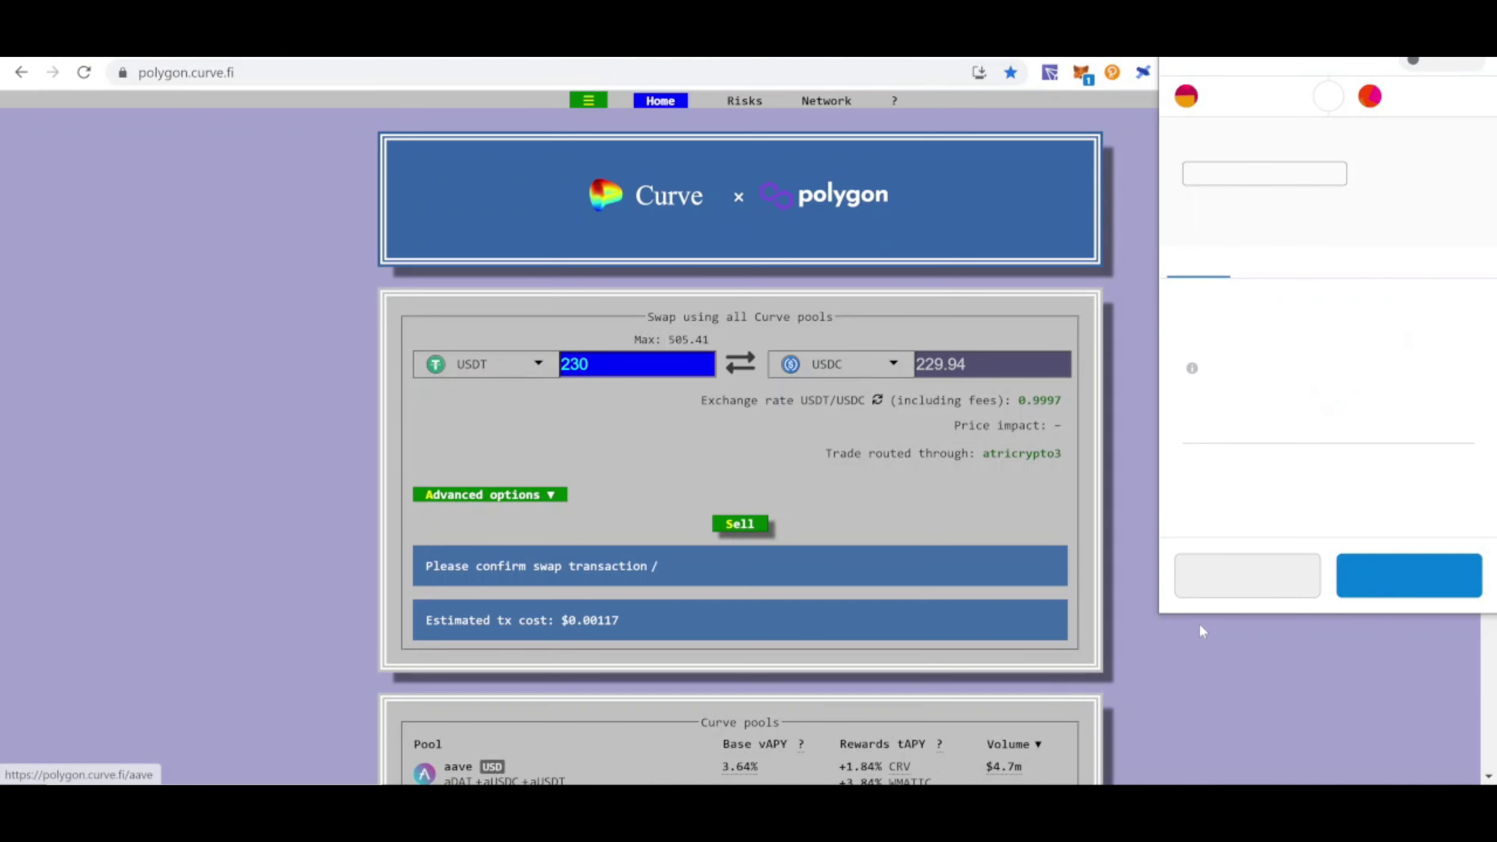
click(1391, 581)
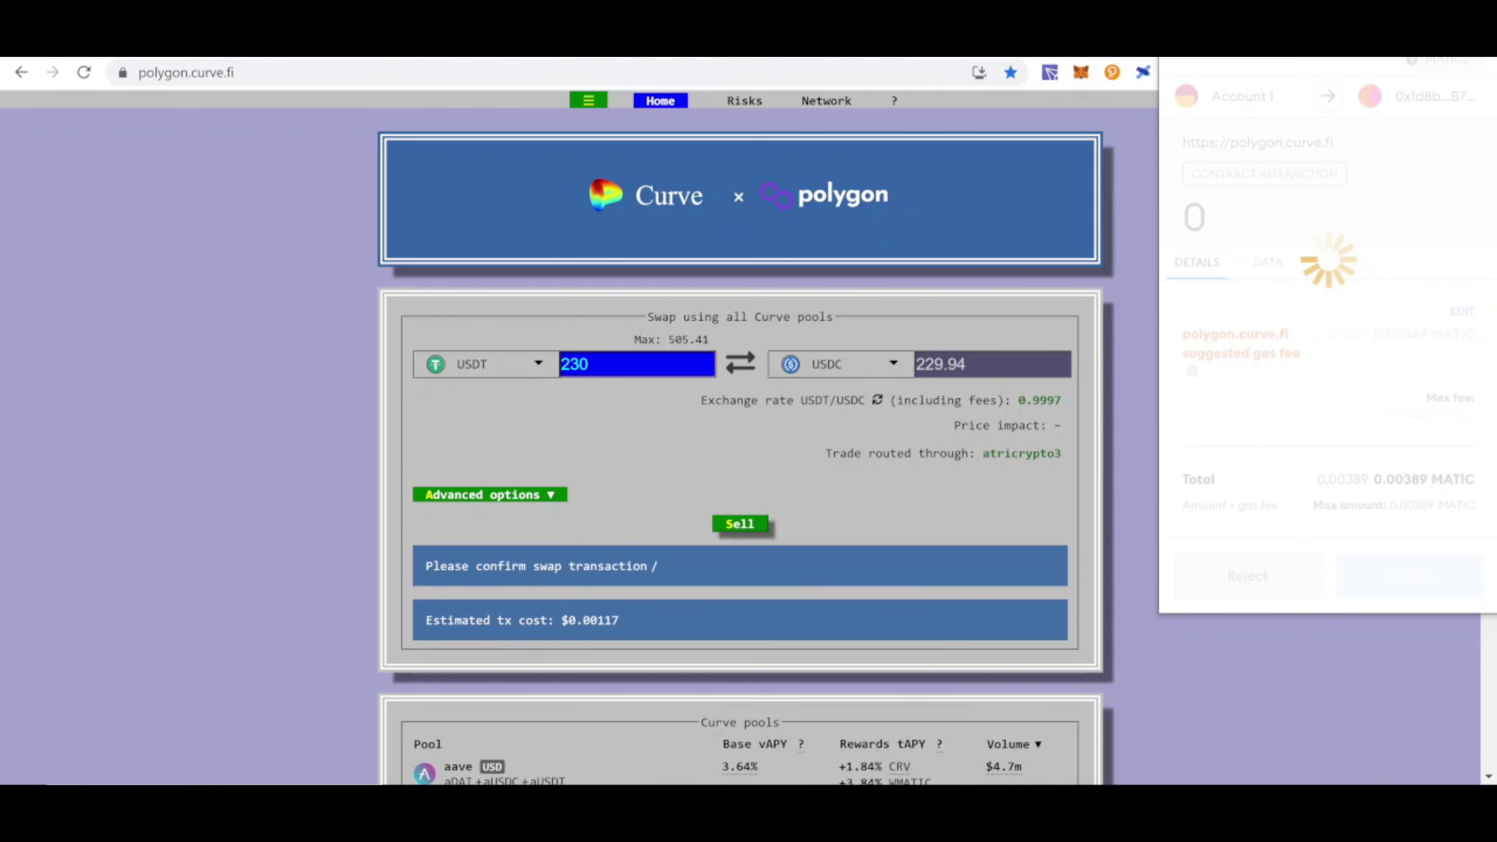
Switch to Delirium's farms, expand the MATIC-USDC farm's details and follow its LP deposit link to QuickSwap
mouse_move(811, 785)
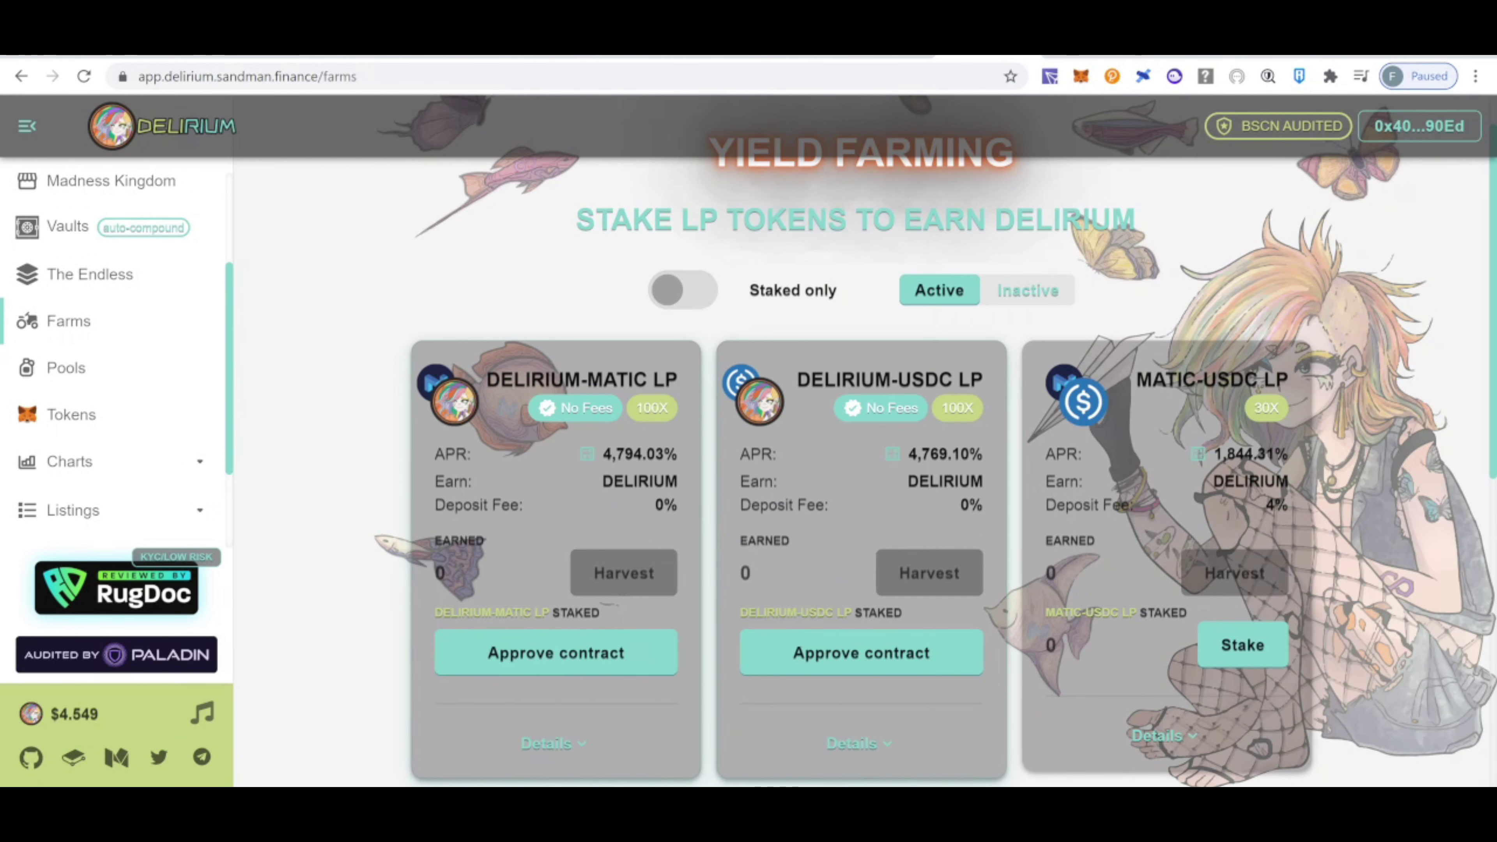
scroll(1164, 590, down, 1)
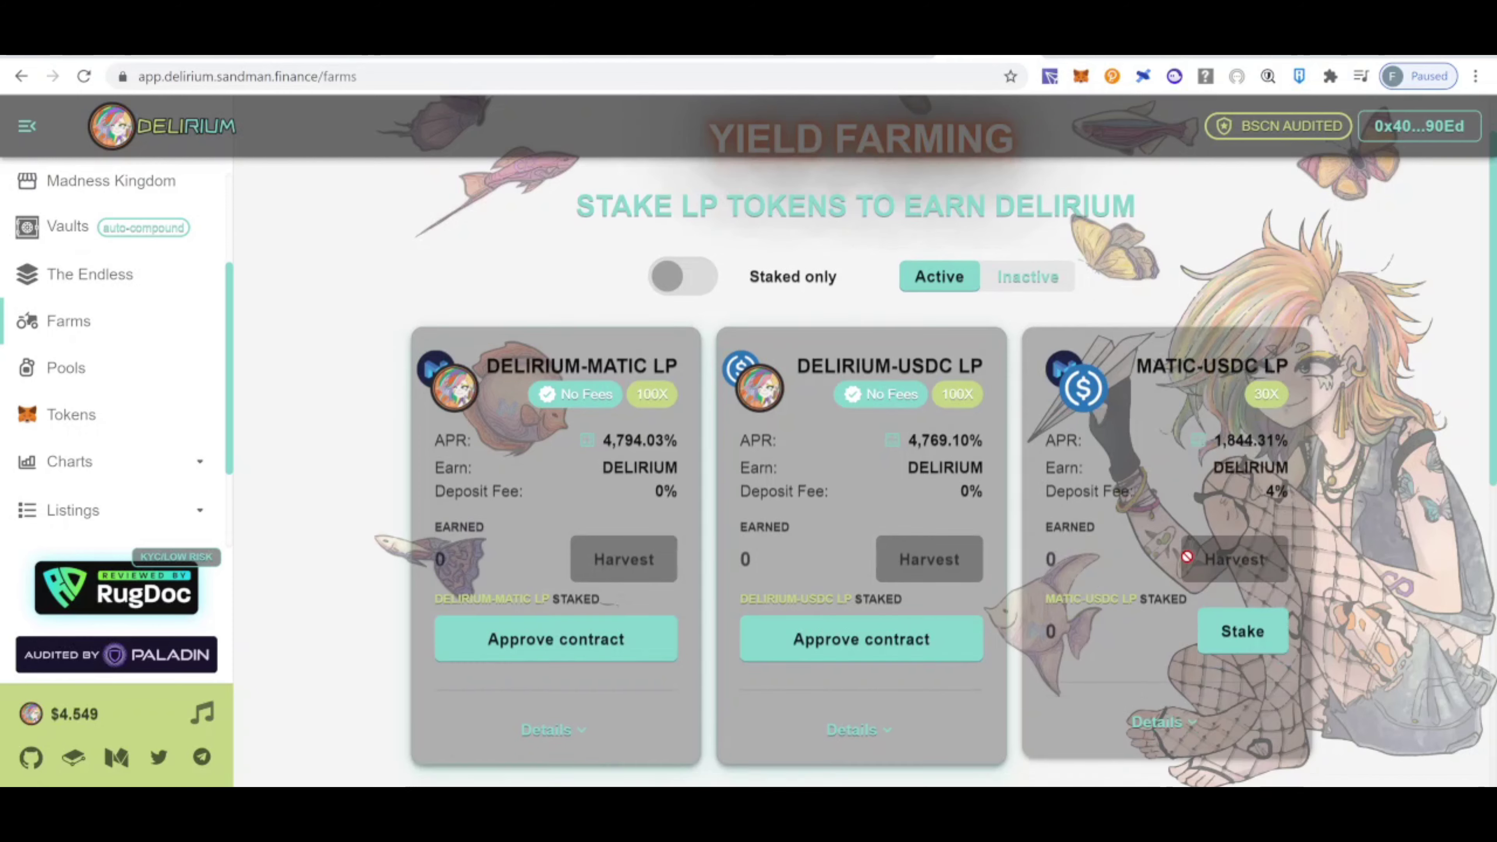
click(1157, 689)
scroll(1156, 694, down, 2)
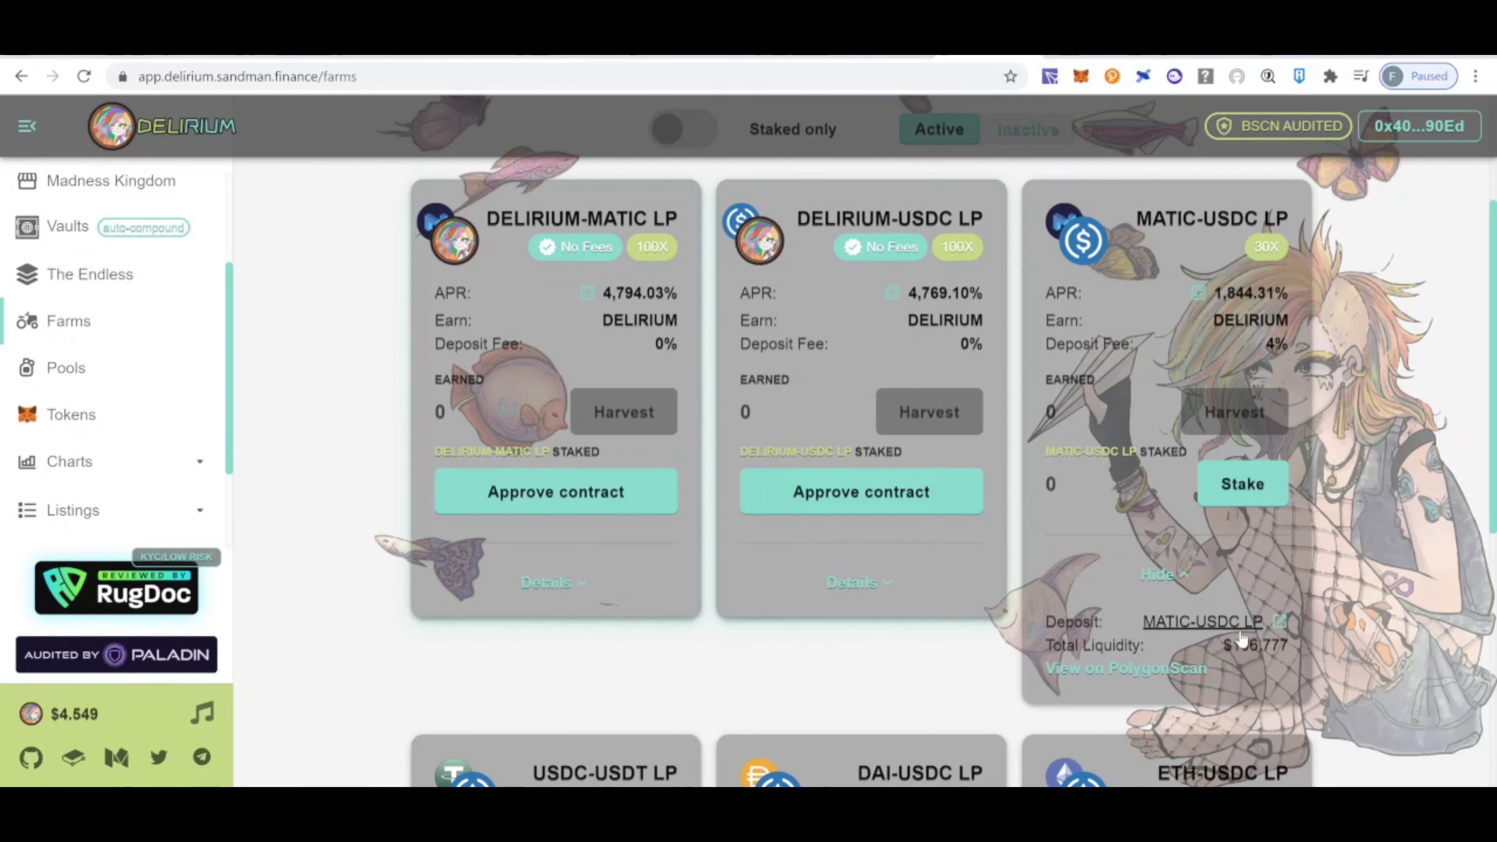
click(1241, 632)
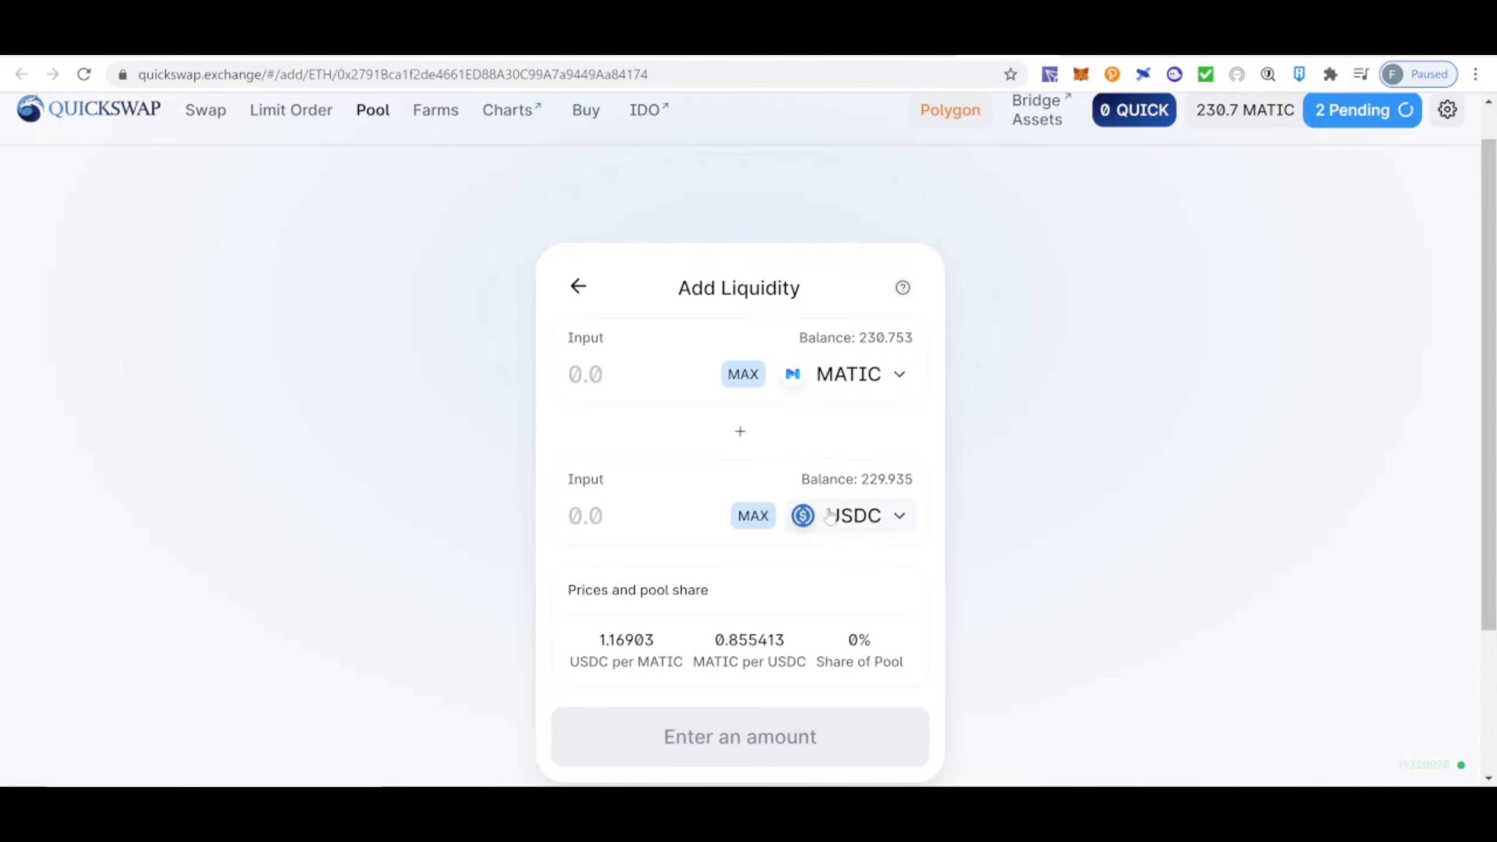
Enter the maximum USDC balance with the matching MATIC amount as liquidity and request the supply
click(754, 516)
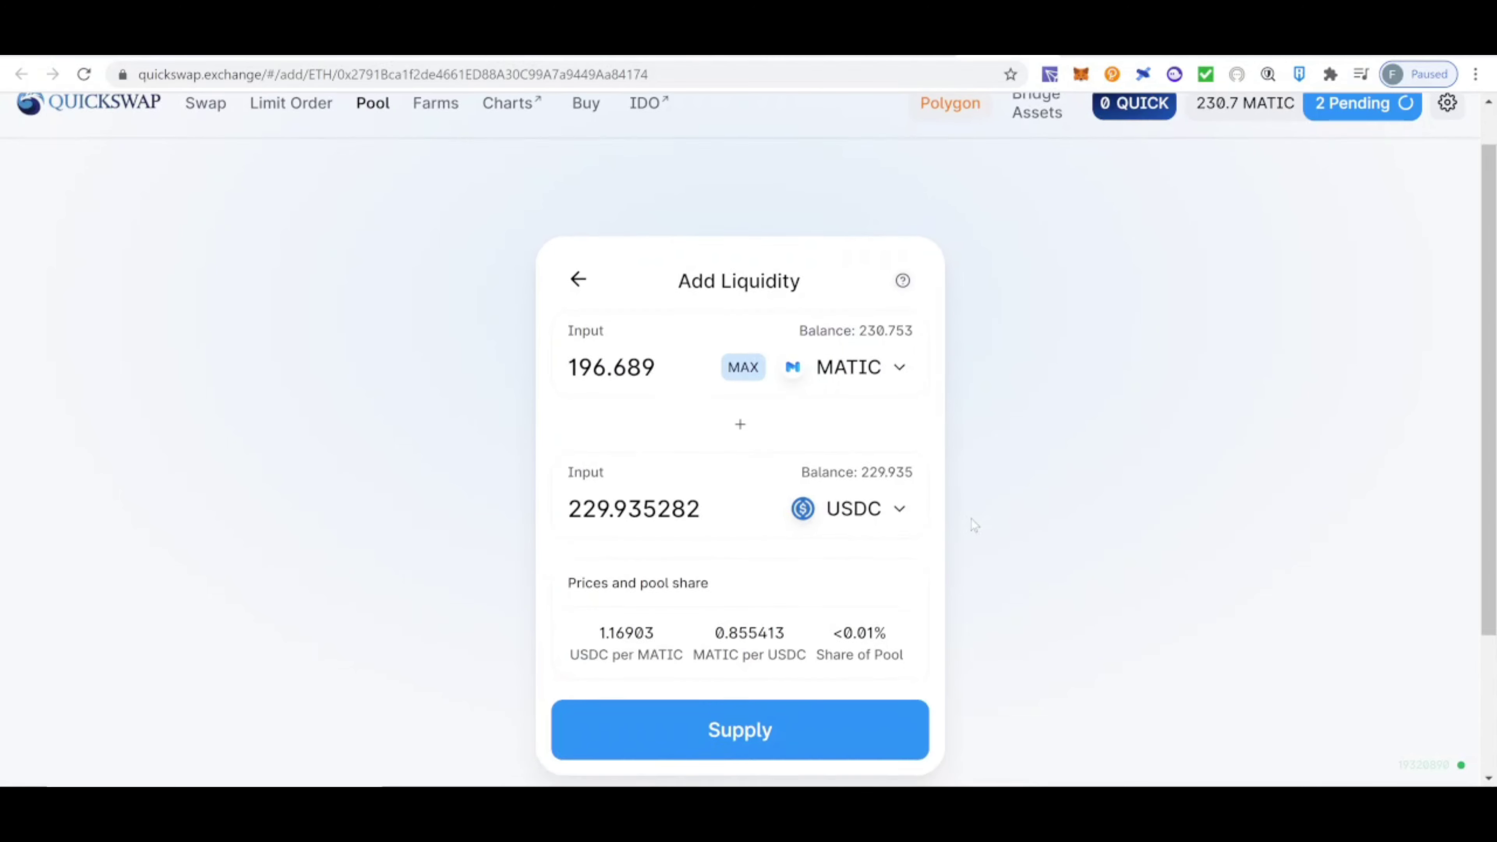
scroll(906, 421, down, 1)
scroll(532, 341, up, 1)
scroll(532, 341, up, 1)
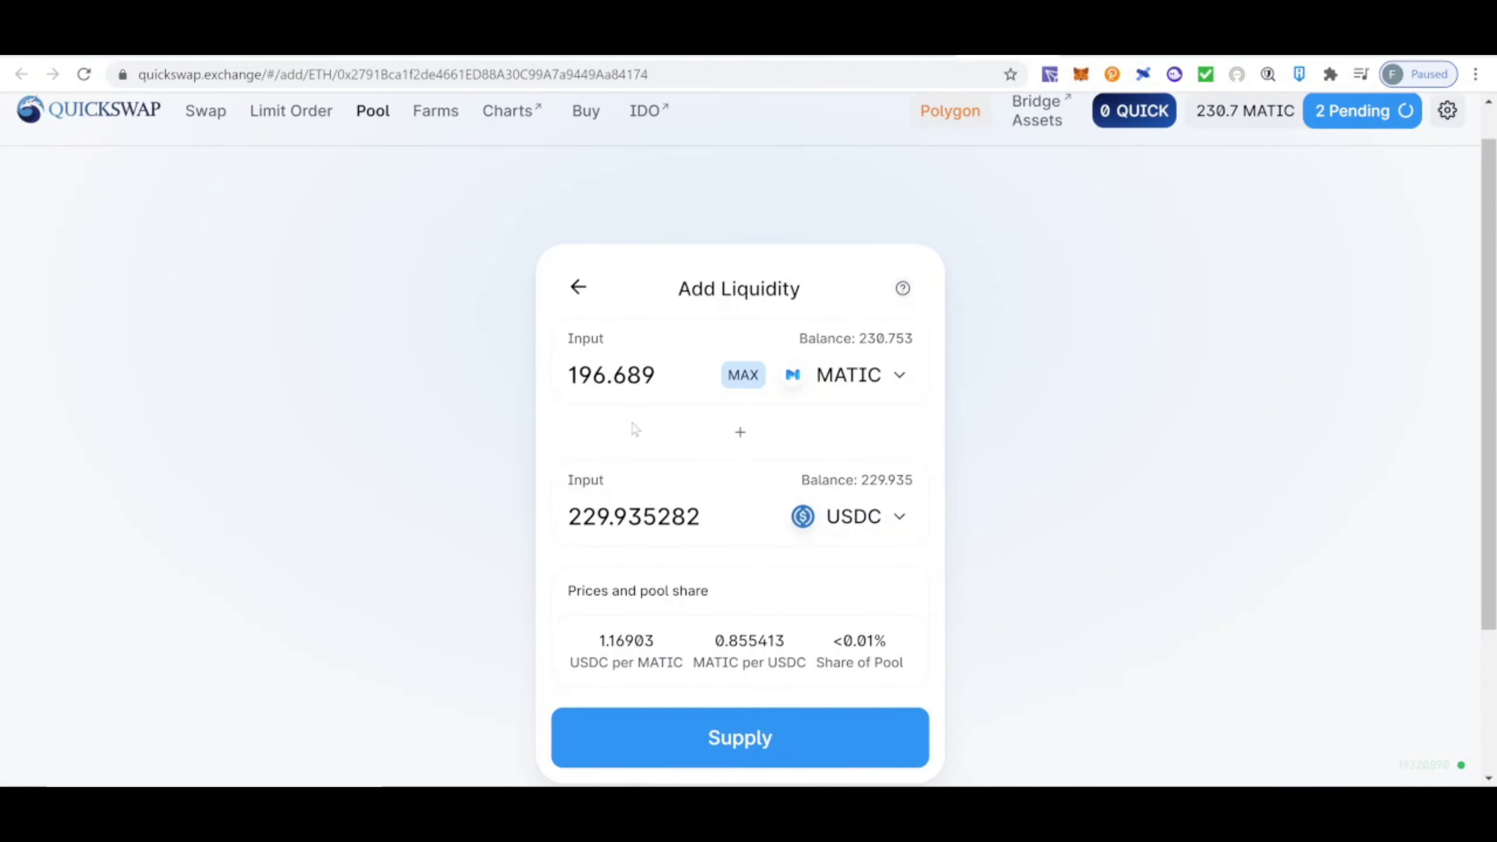
scroll(755, 659, down, 2)
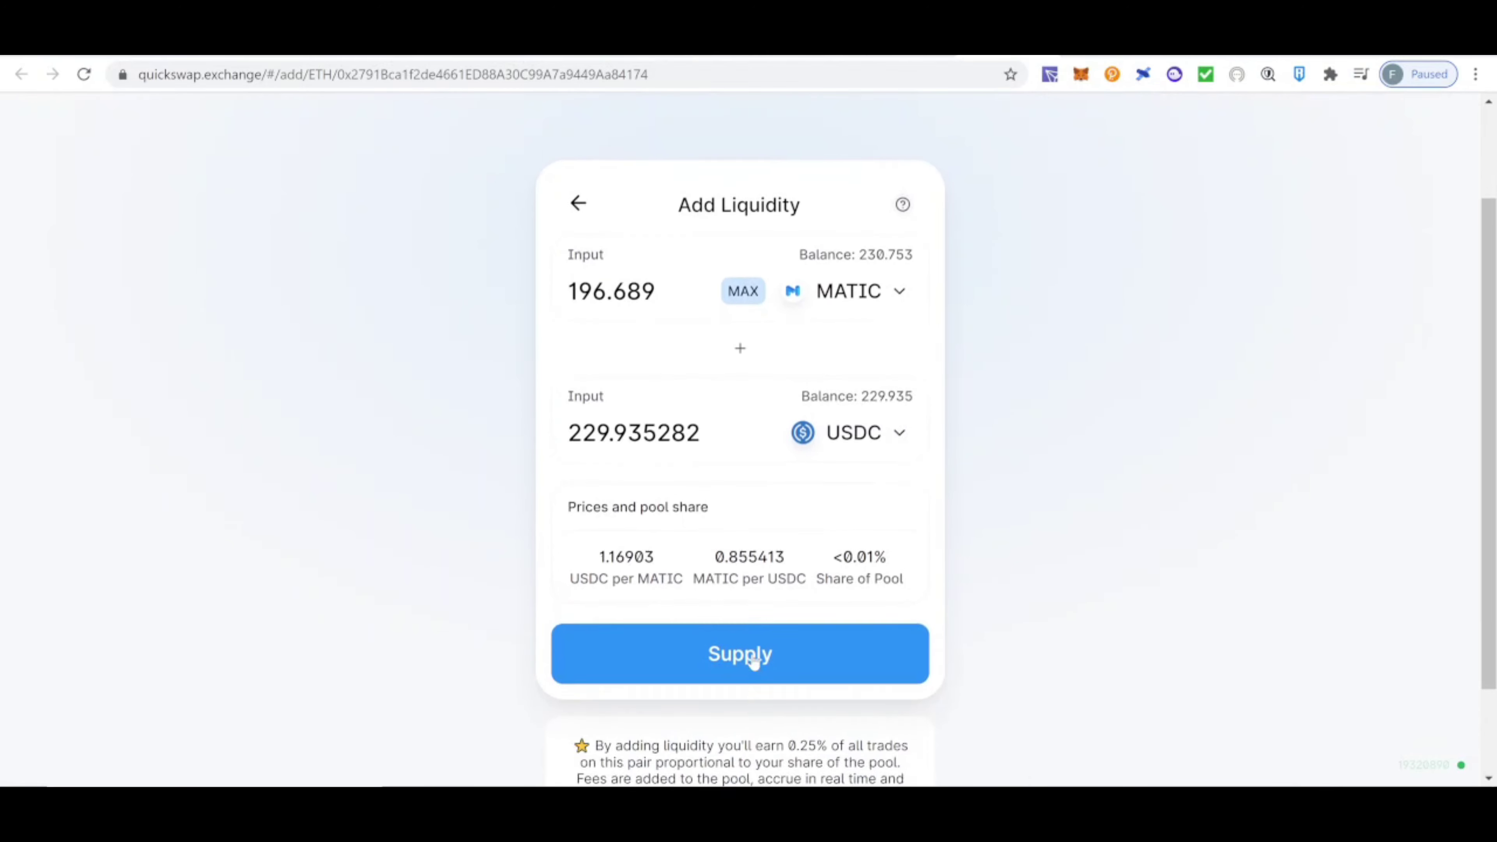
click(795, 665)
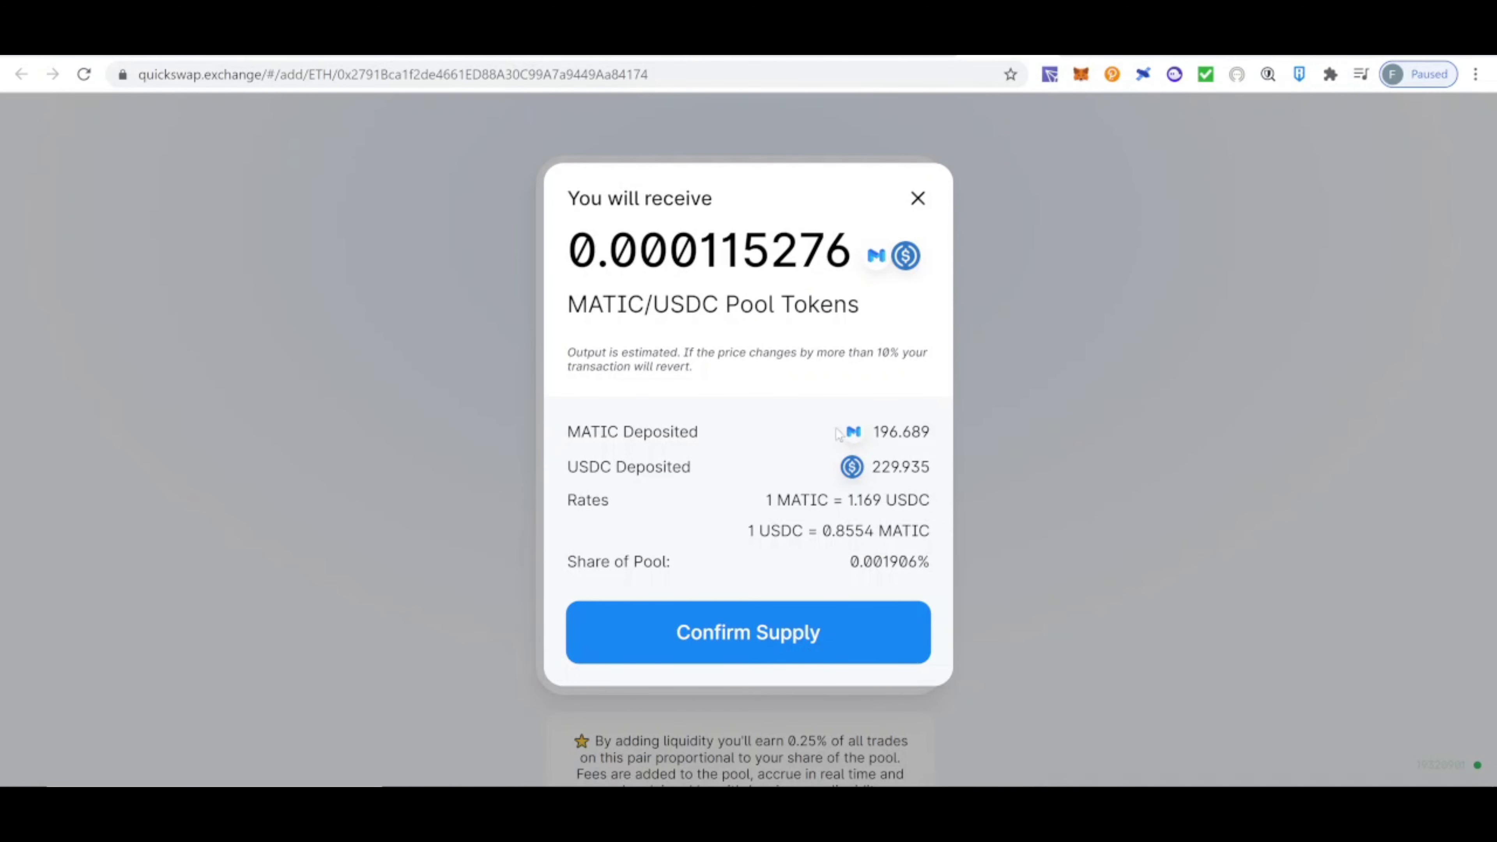
Confirm supplying 196.689 MATIC and 229.935 USDC, approve the transaction in the wallet and dismiss the submission notice
click(829, 627)
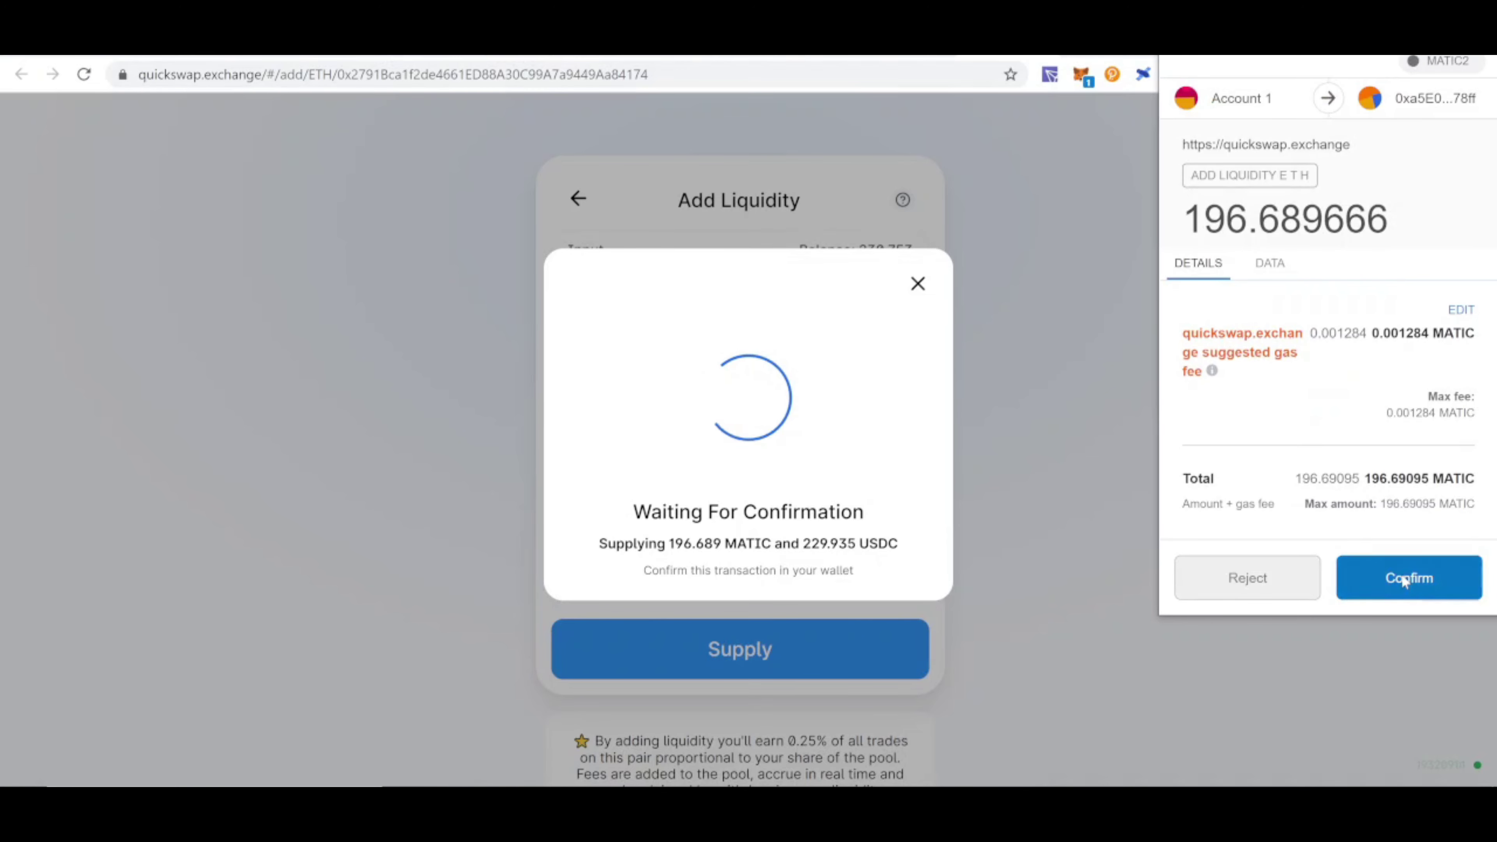
click(1402, 579)
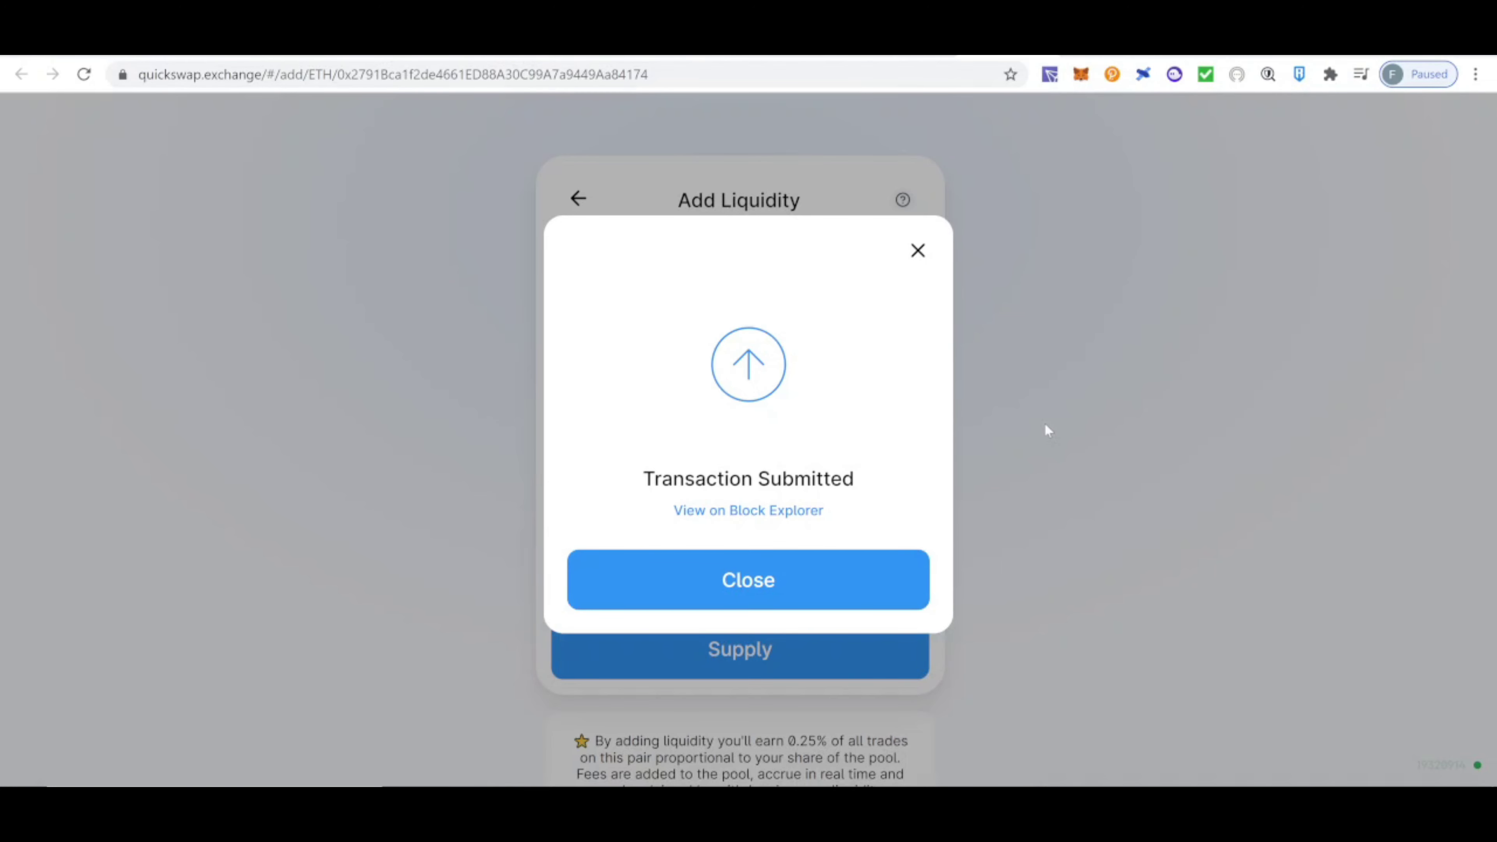
click(855, 568)
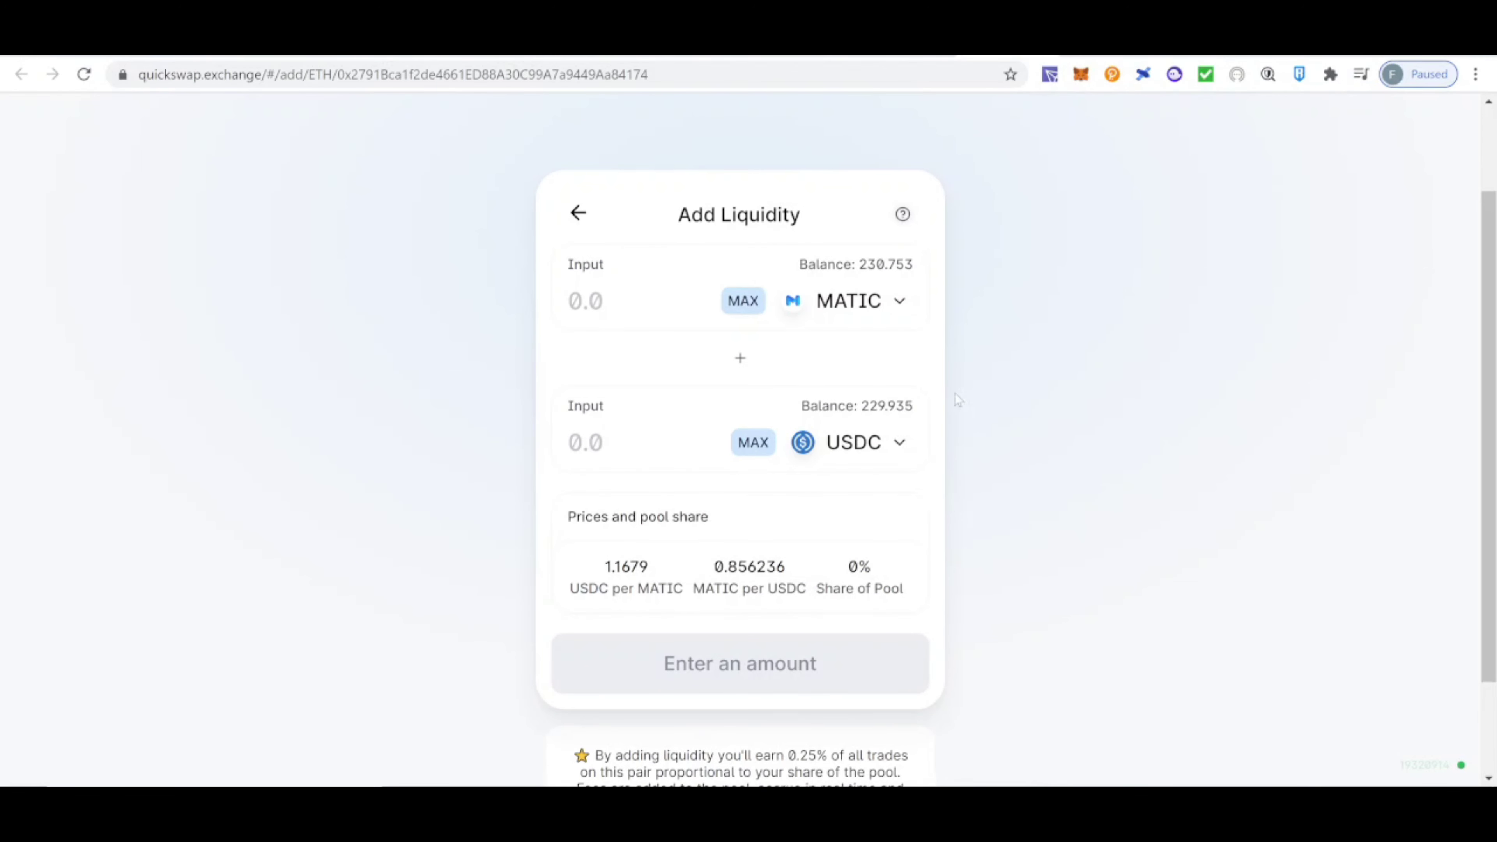
Switch to Delirium's pools and approve the LINK pool's contract, confirming the approval in the wallet
click(919, 44)
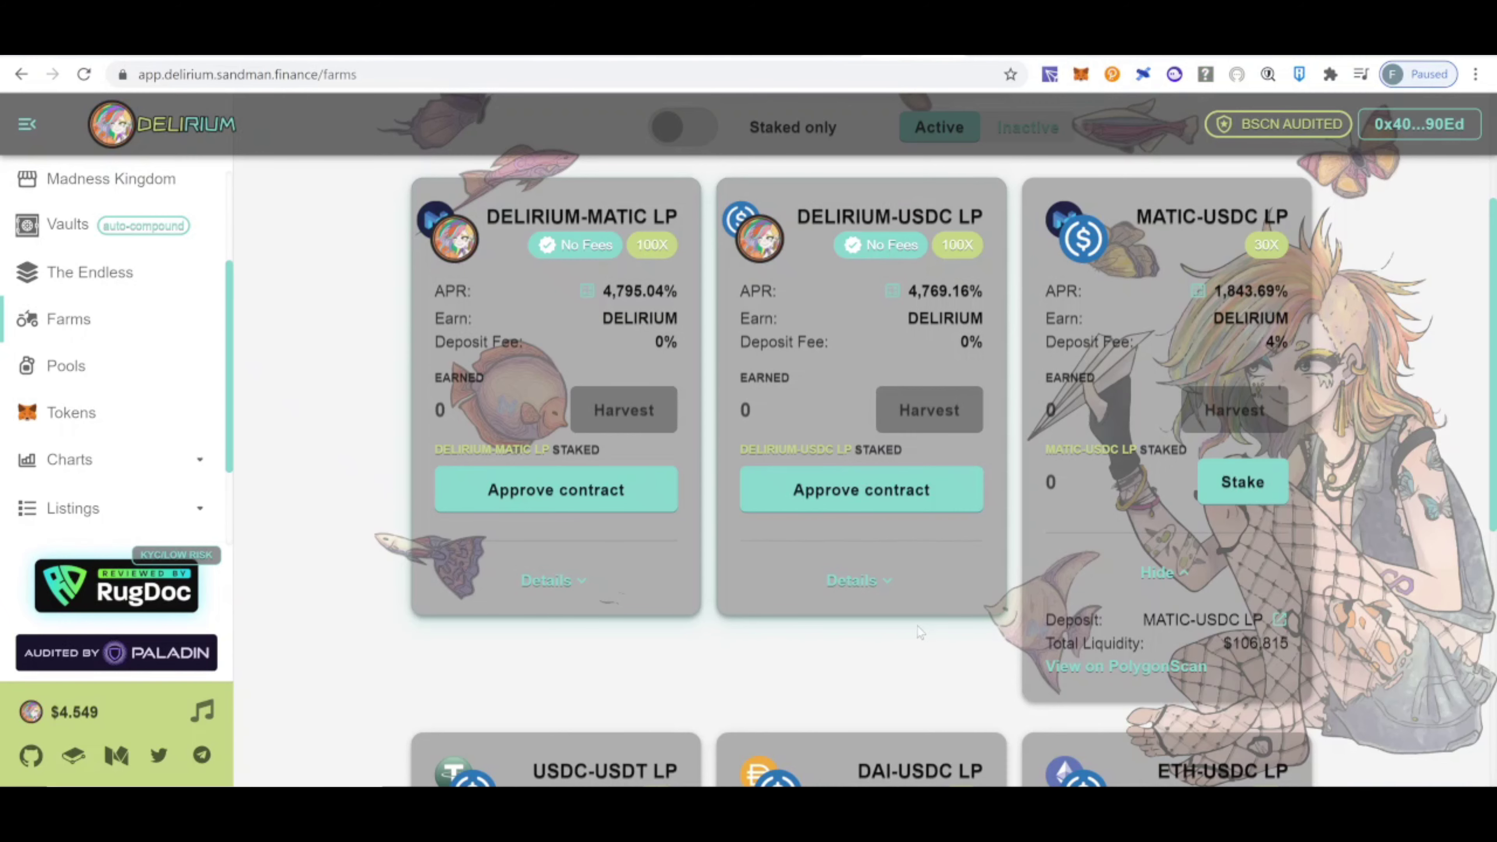
click(124, 371)
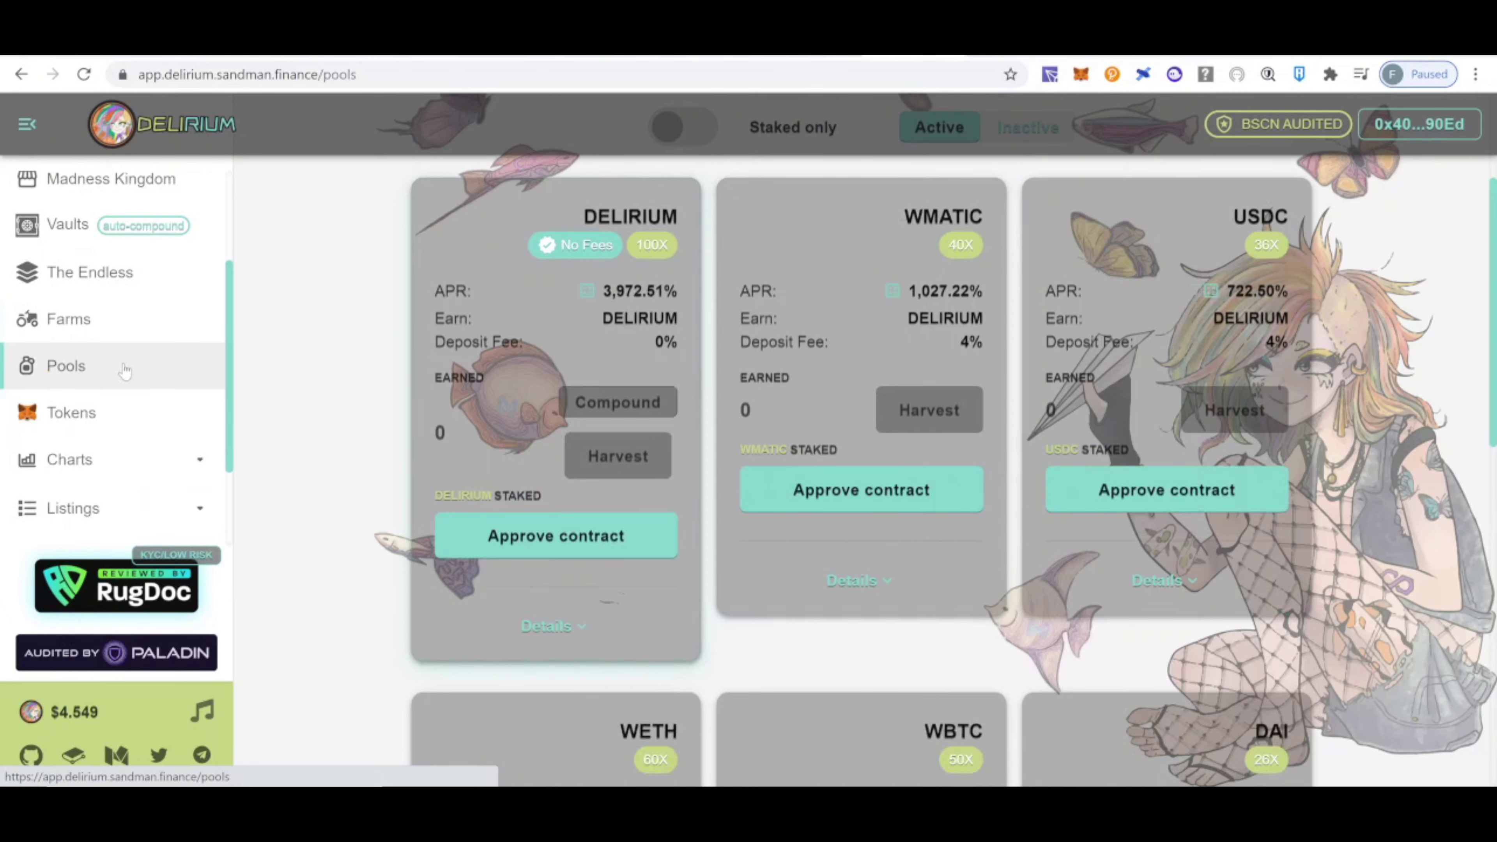
scroll(487, 401, down, 4)
scroll(489, 407, down, 10)
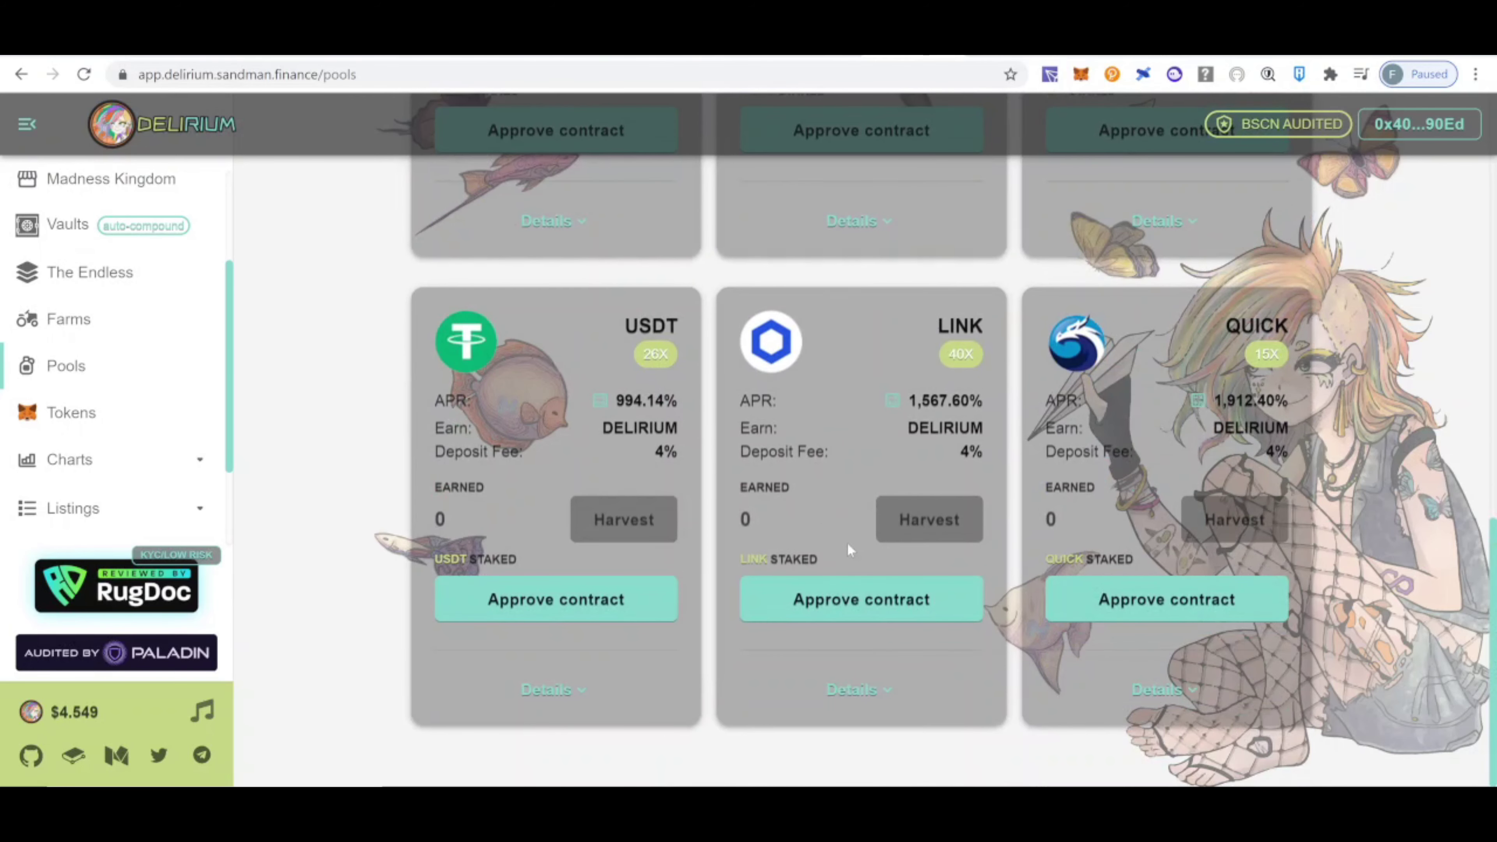
click(908, 607)
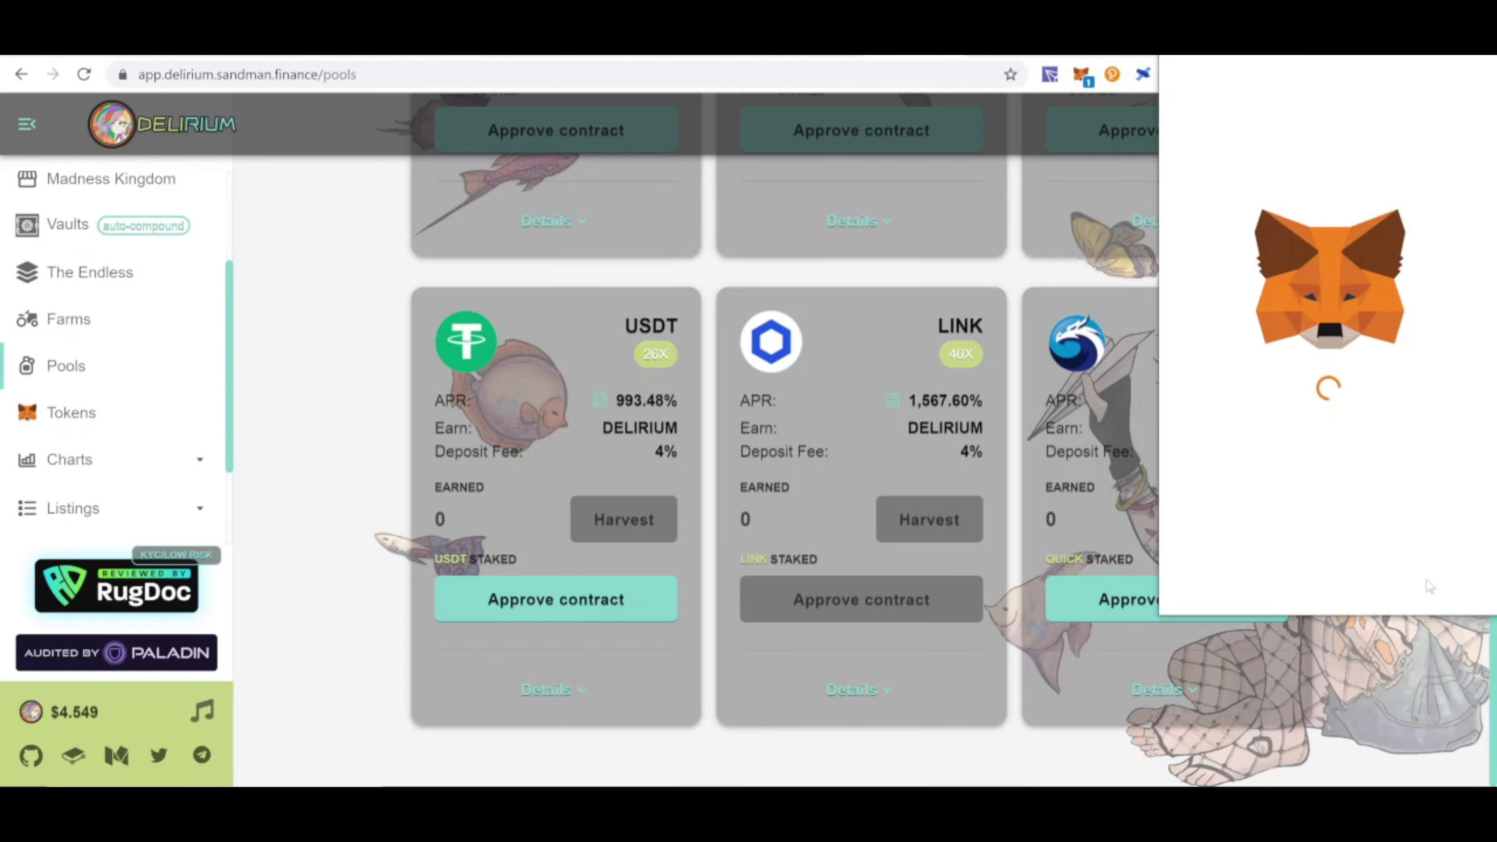
scroll(1429, 585, down, 2)
click(1427, 579)
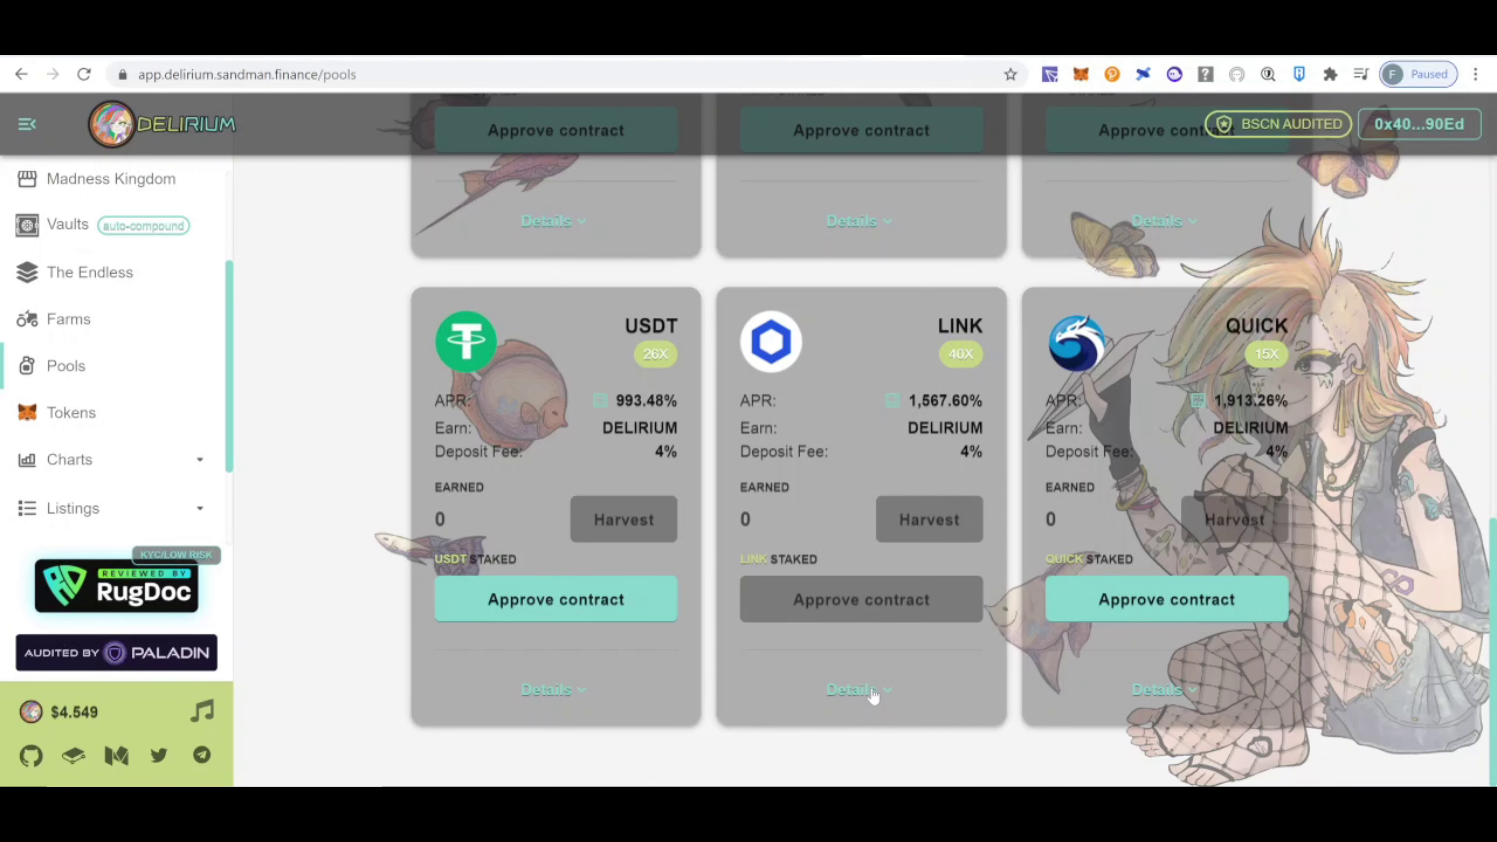
Expand the LINK pool's details and deposit the maximum available LINK tokens, confirming the transaction in the wallet
click(873, 692)
scroll(994, 635, down, 2)
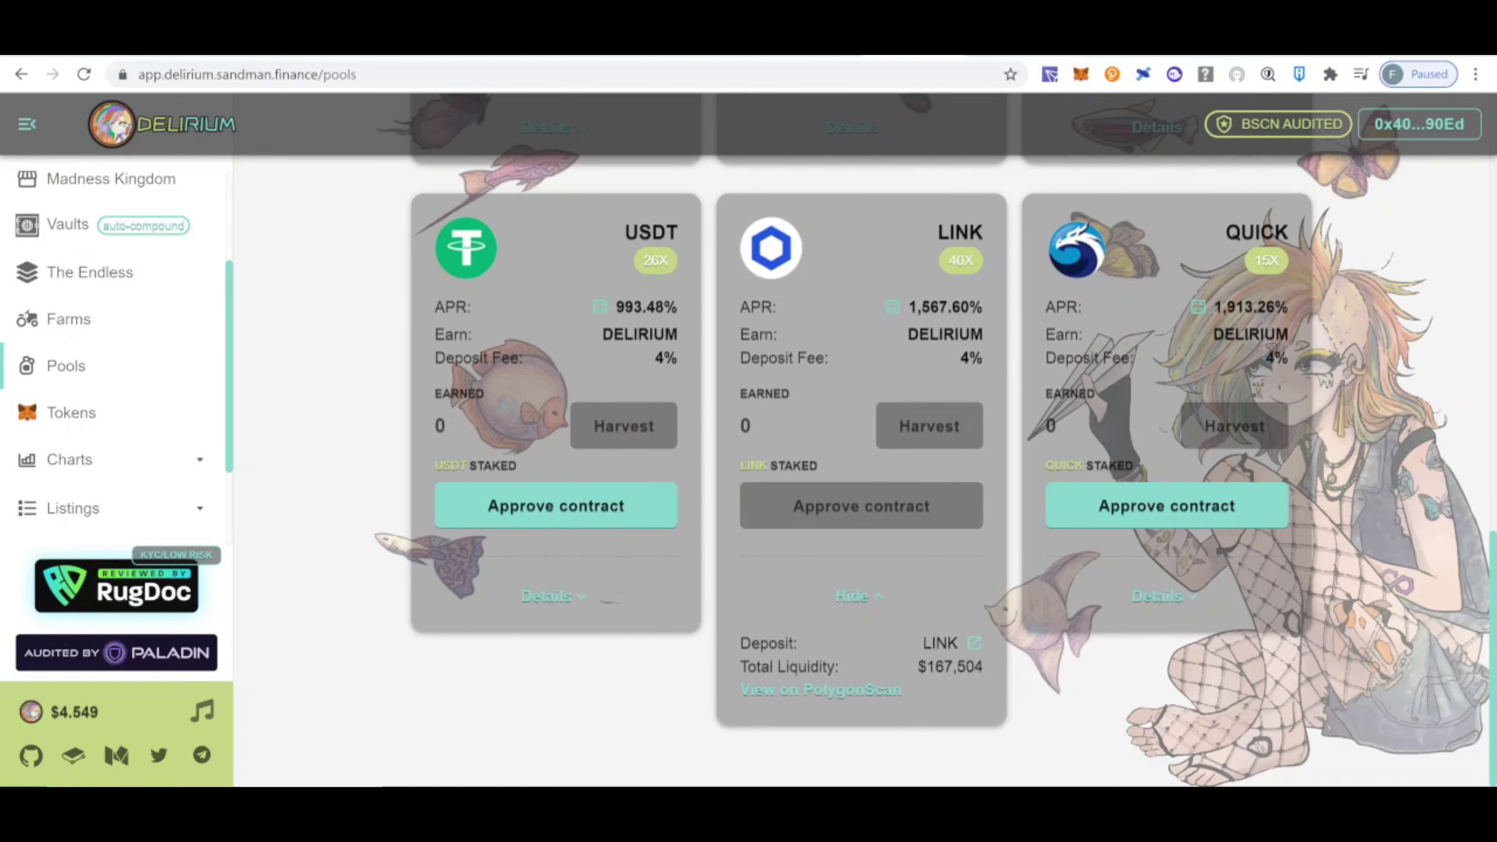
scroll(1013, 528, up, 1)
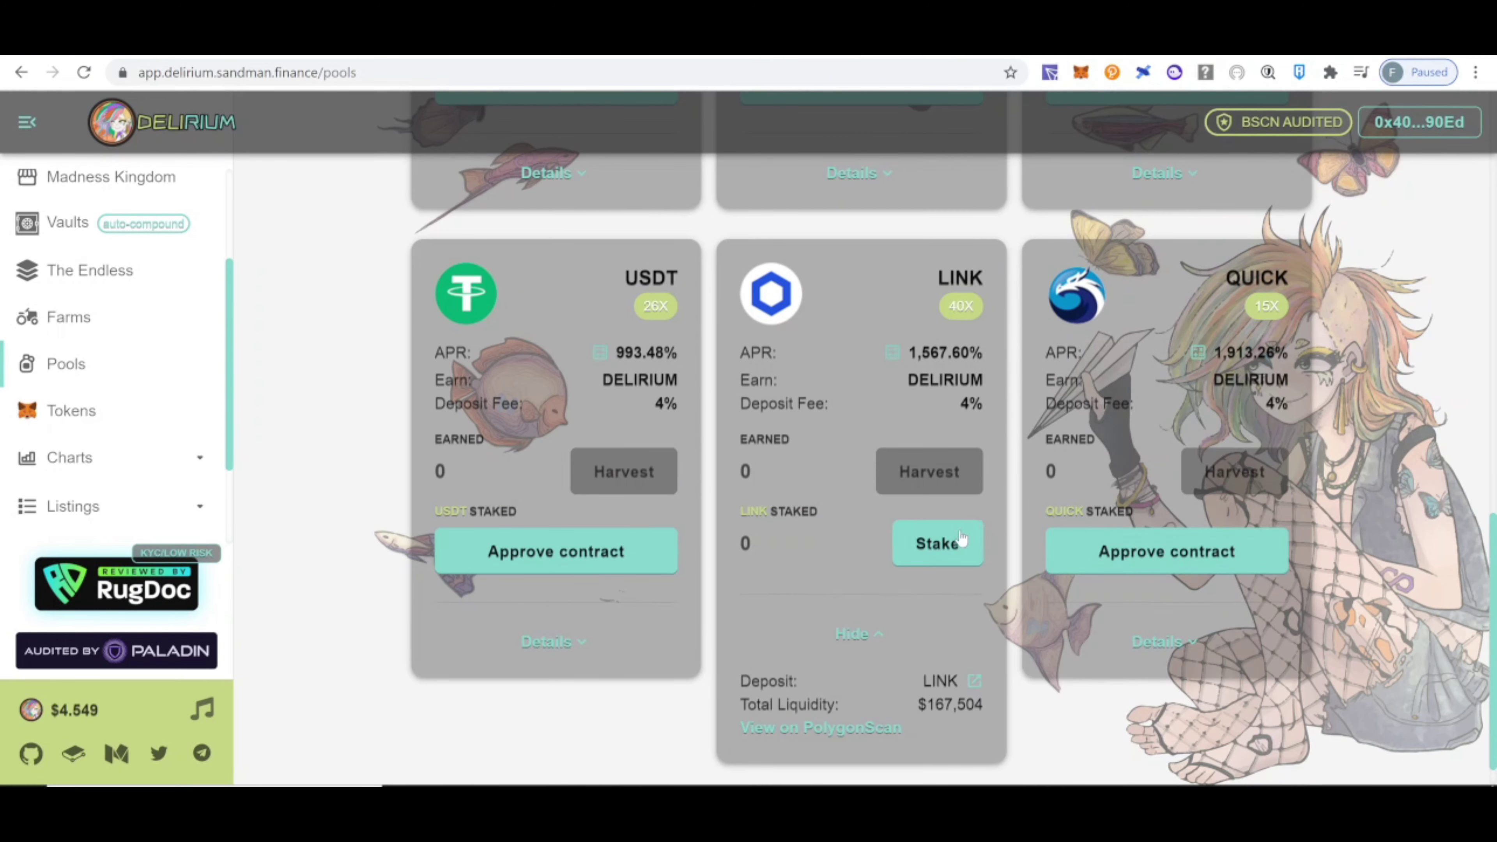
click(948, 543)
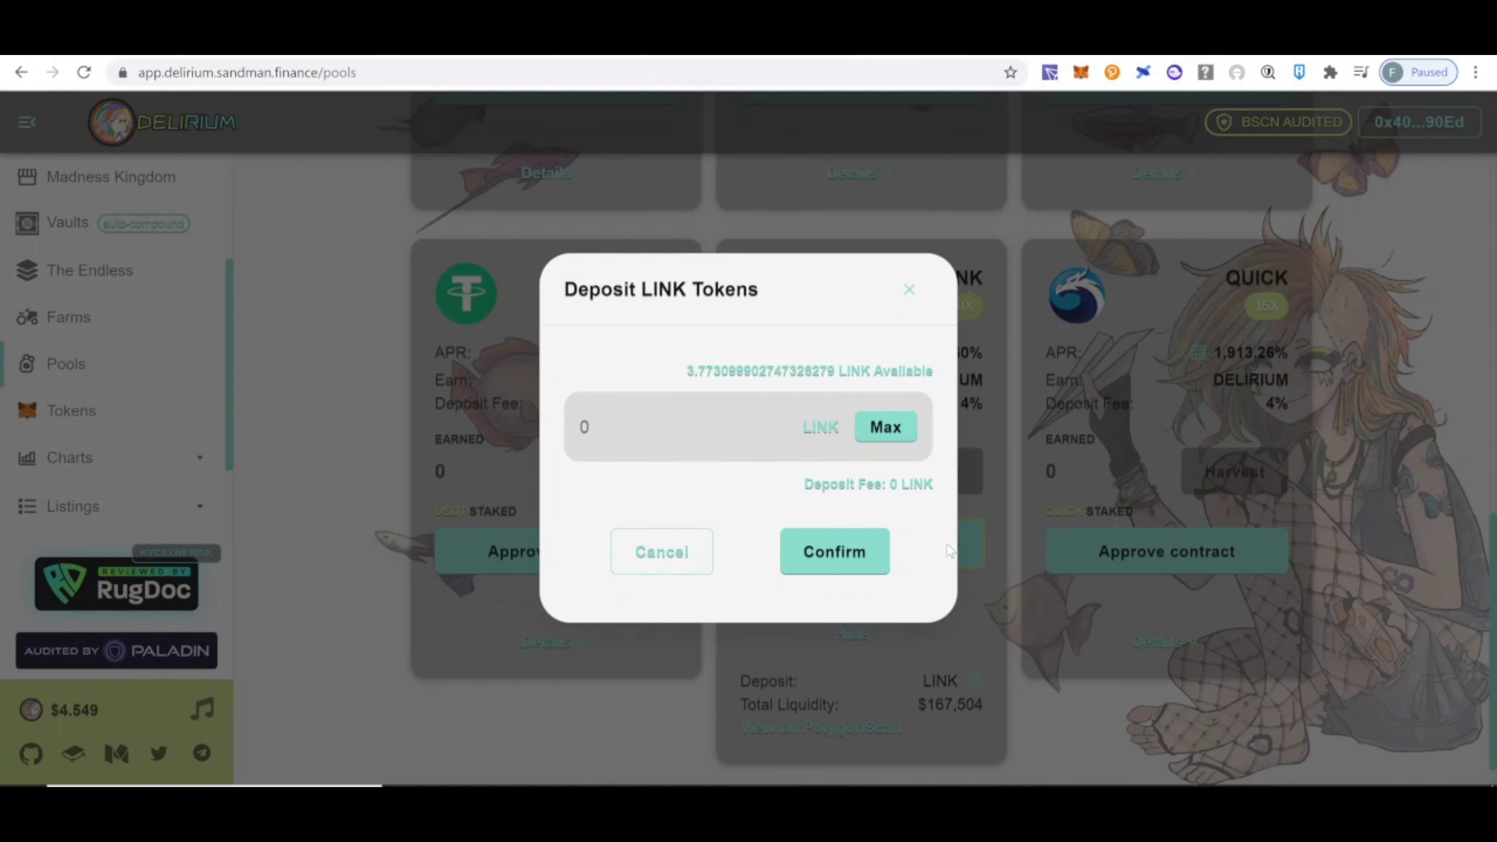
click(886, 426)
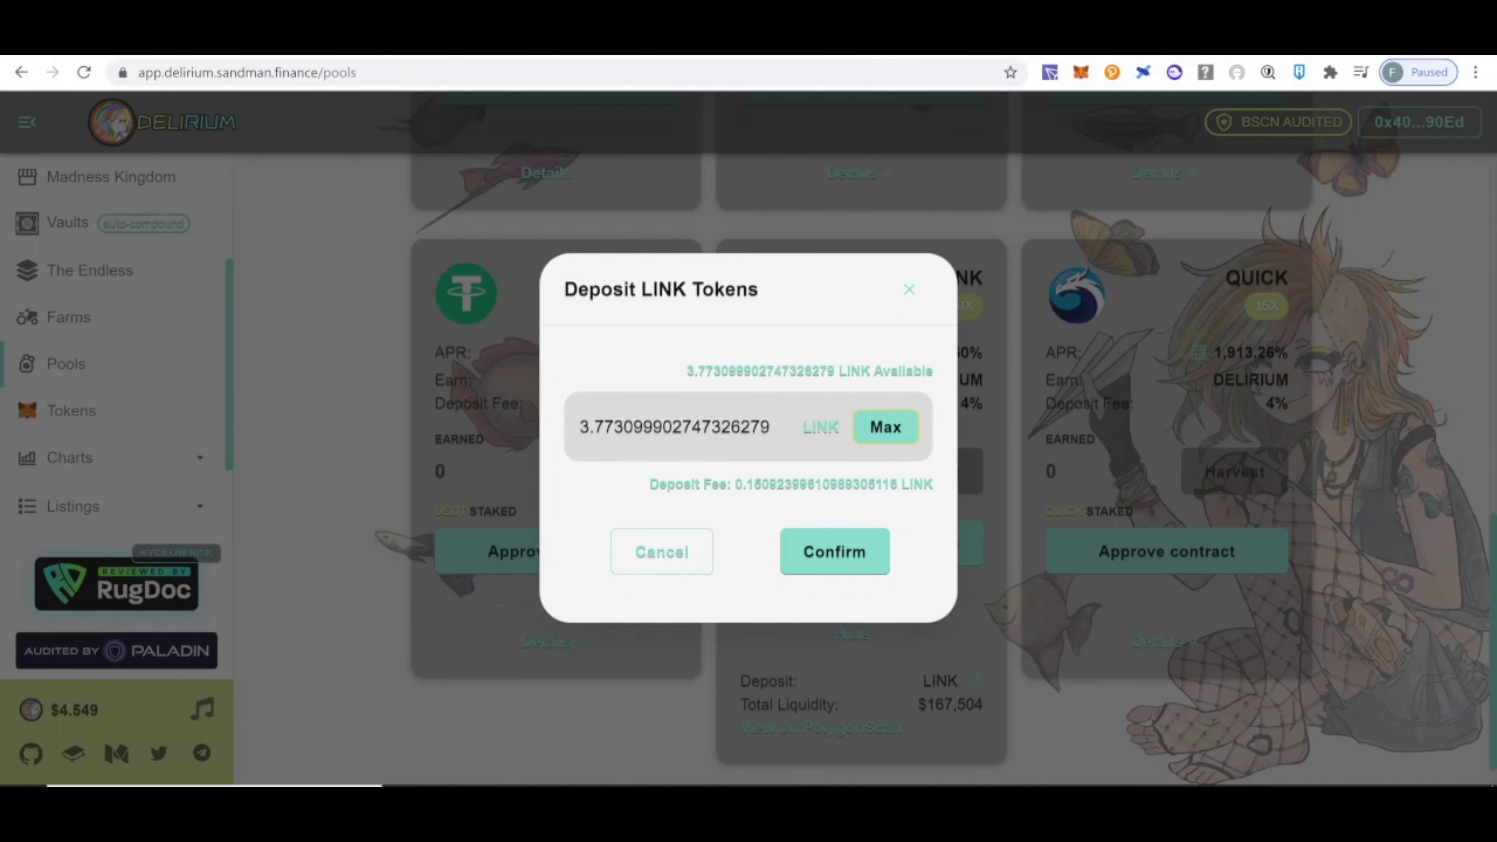
click(860, 555)
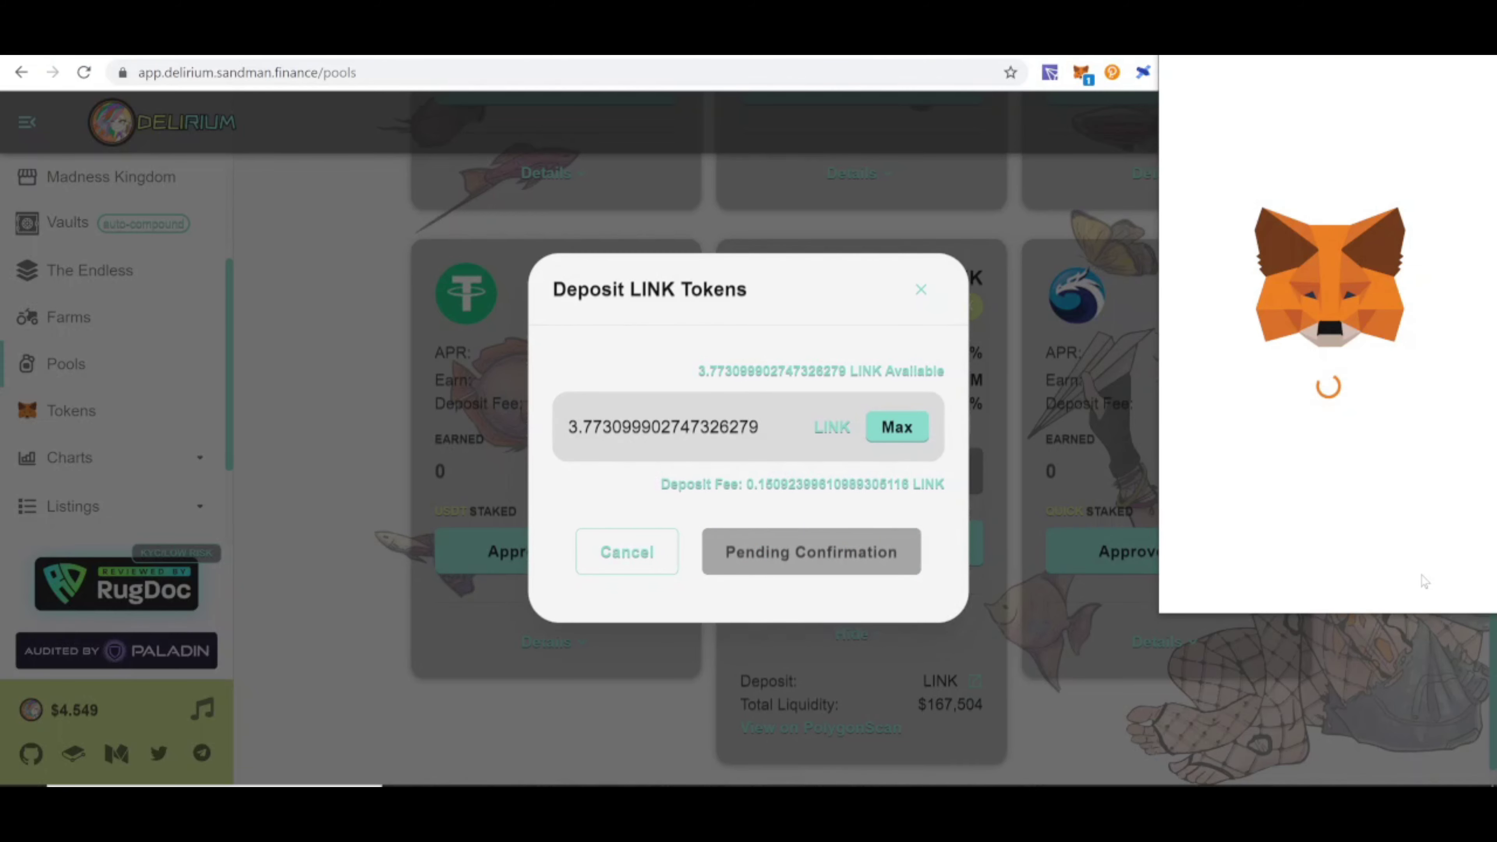
click(1422, 580)
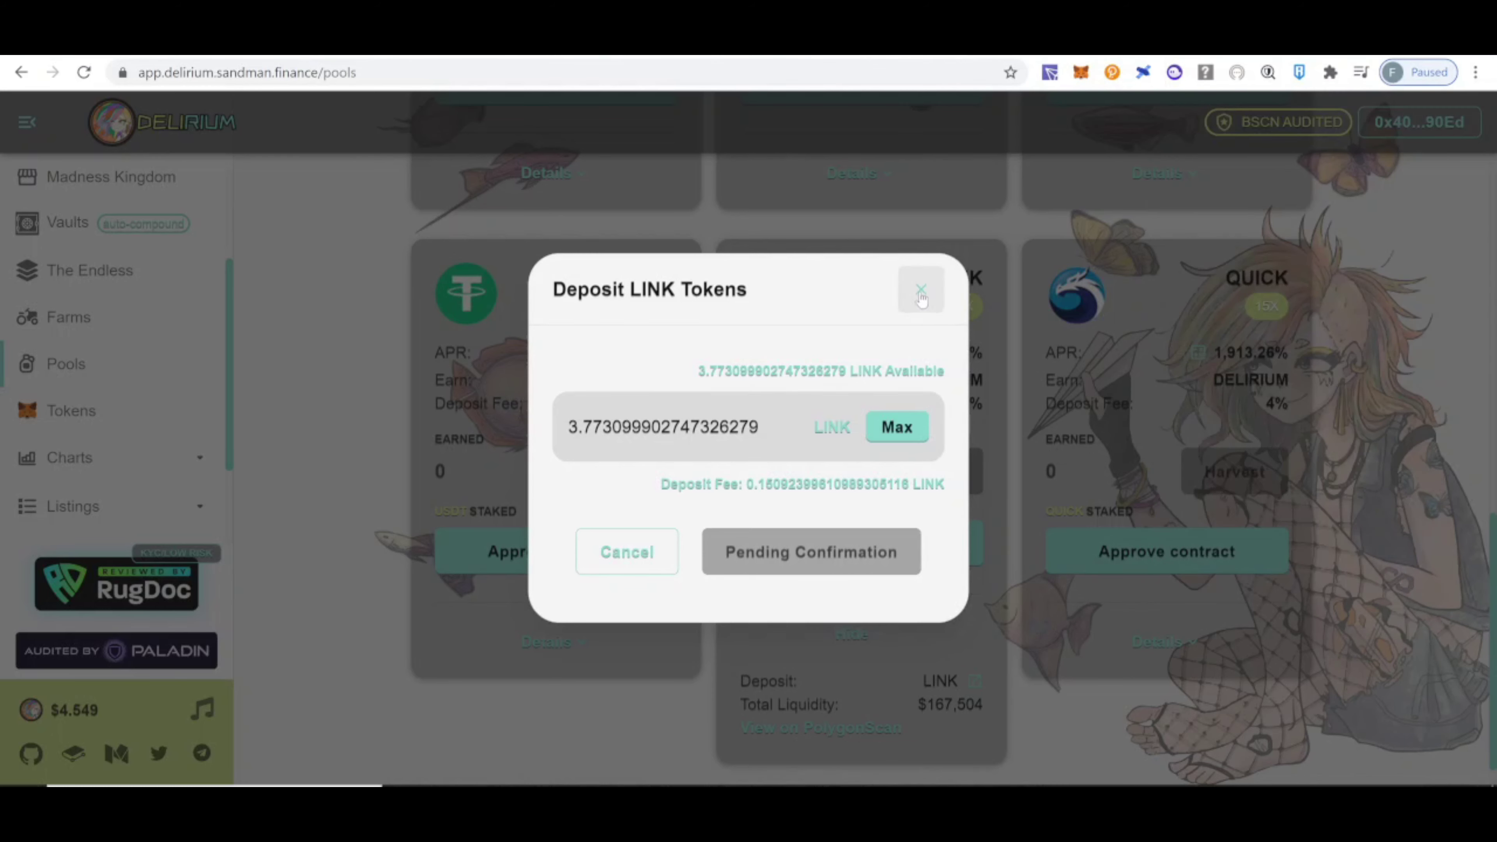
click(922, 295)
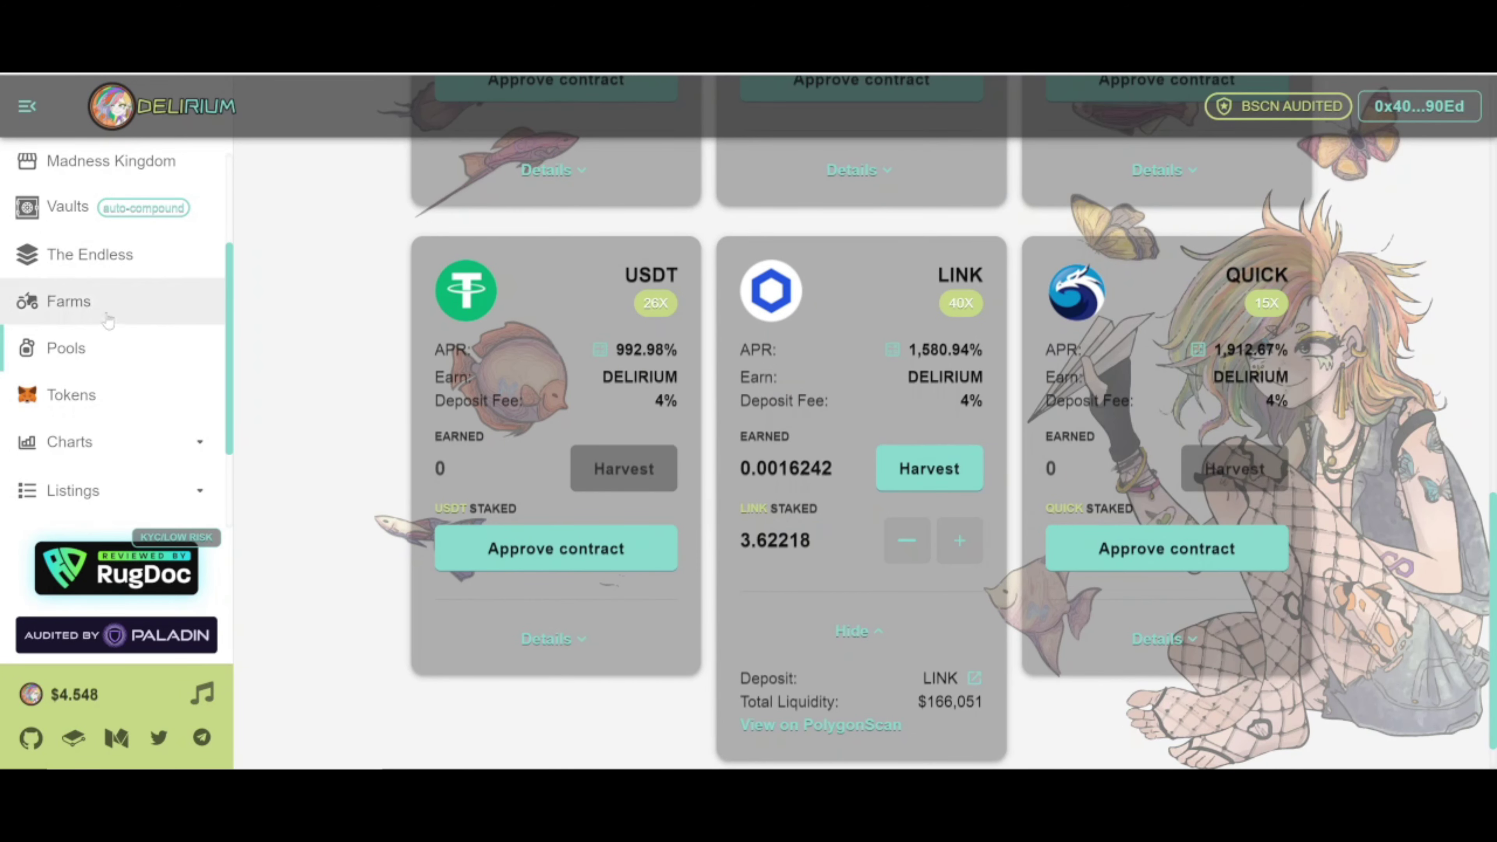
Return to the yield farms and expand the MATIC-USDC farm's details
click(104, 307)
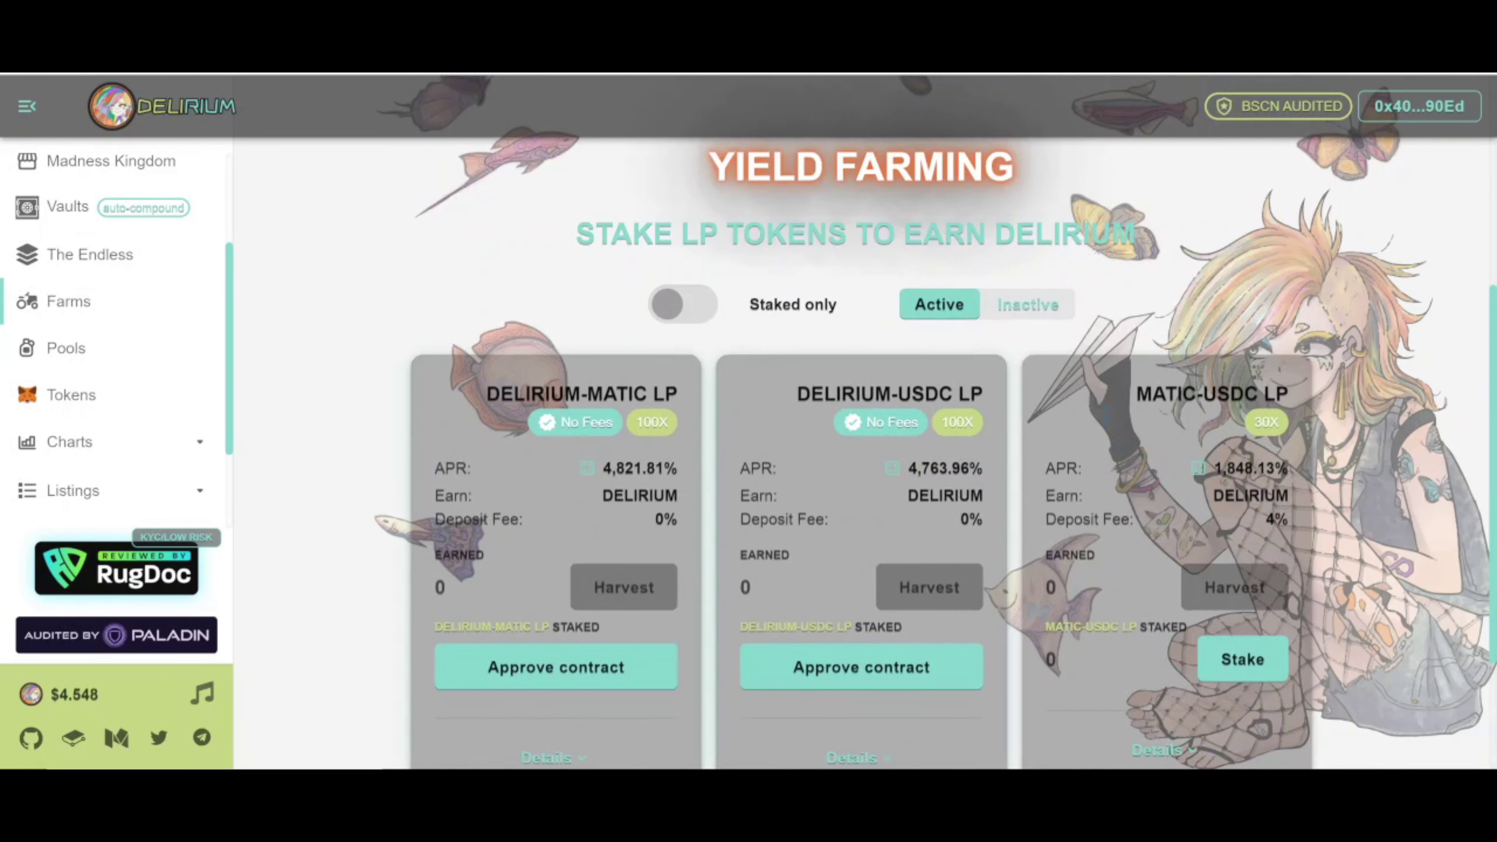
scroll(1149, 490, down, 3)
click(1155, 636)
scroll(1149, 636, down, 3)
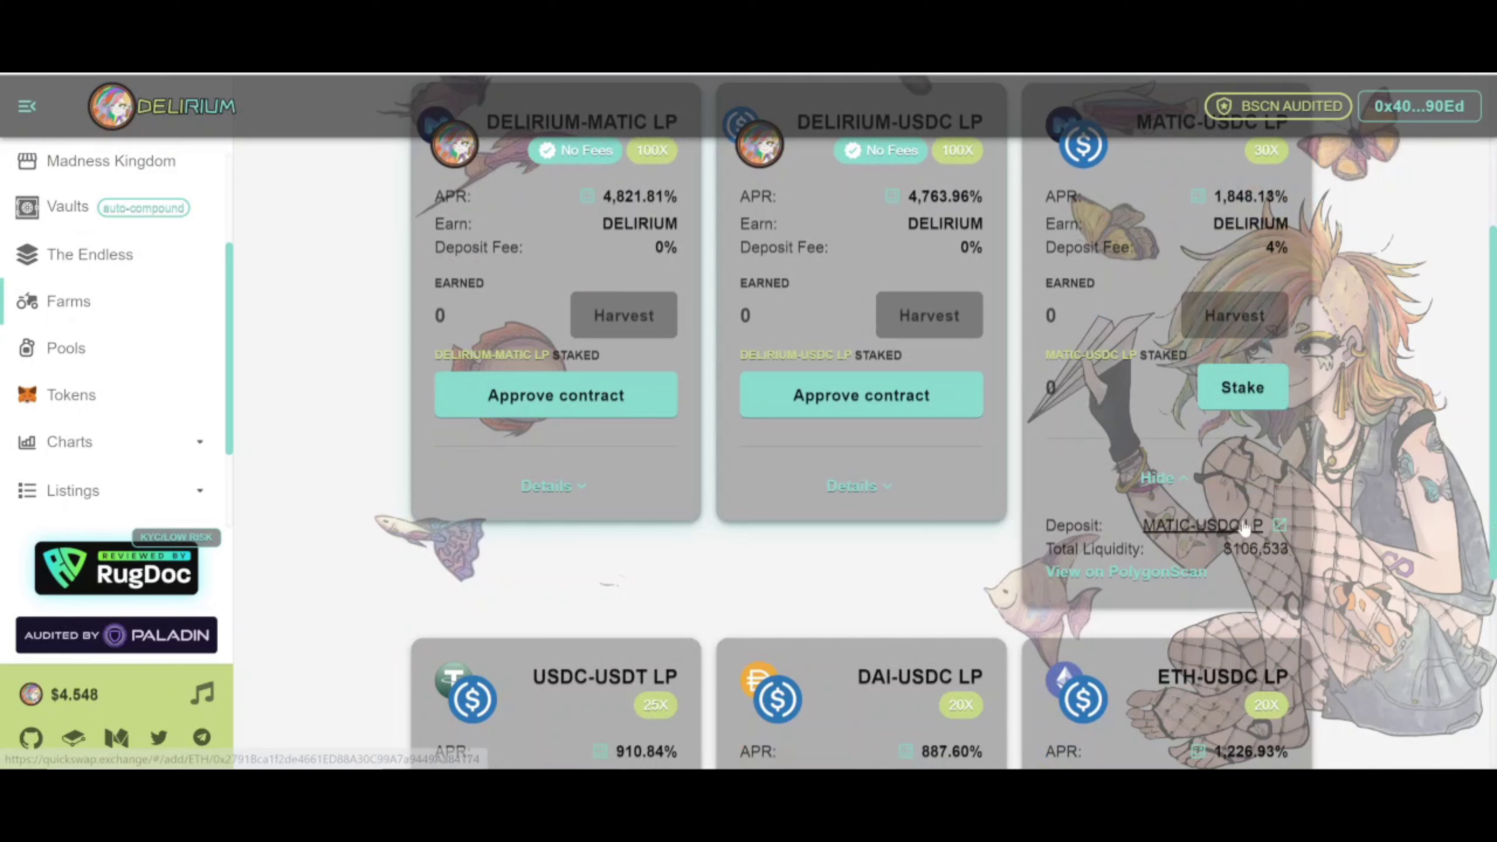
Deposit the maximum available MATIC-USDC LP tokens into the MATIC-USDC farm and confirm the transaction in the wallet
click(1253, 388)
click(938, 414)
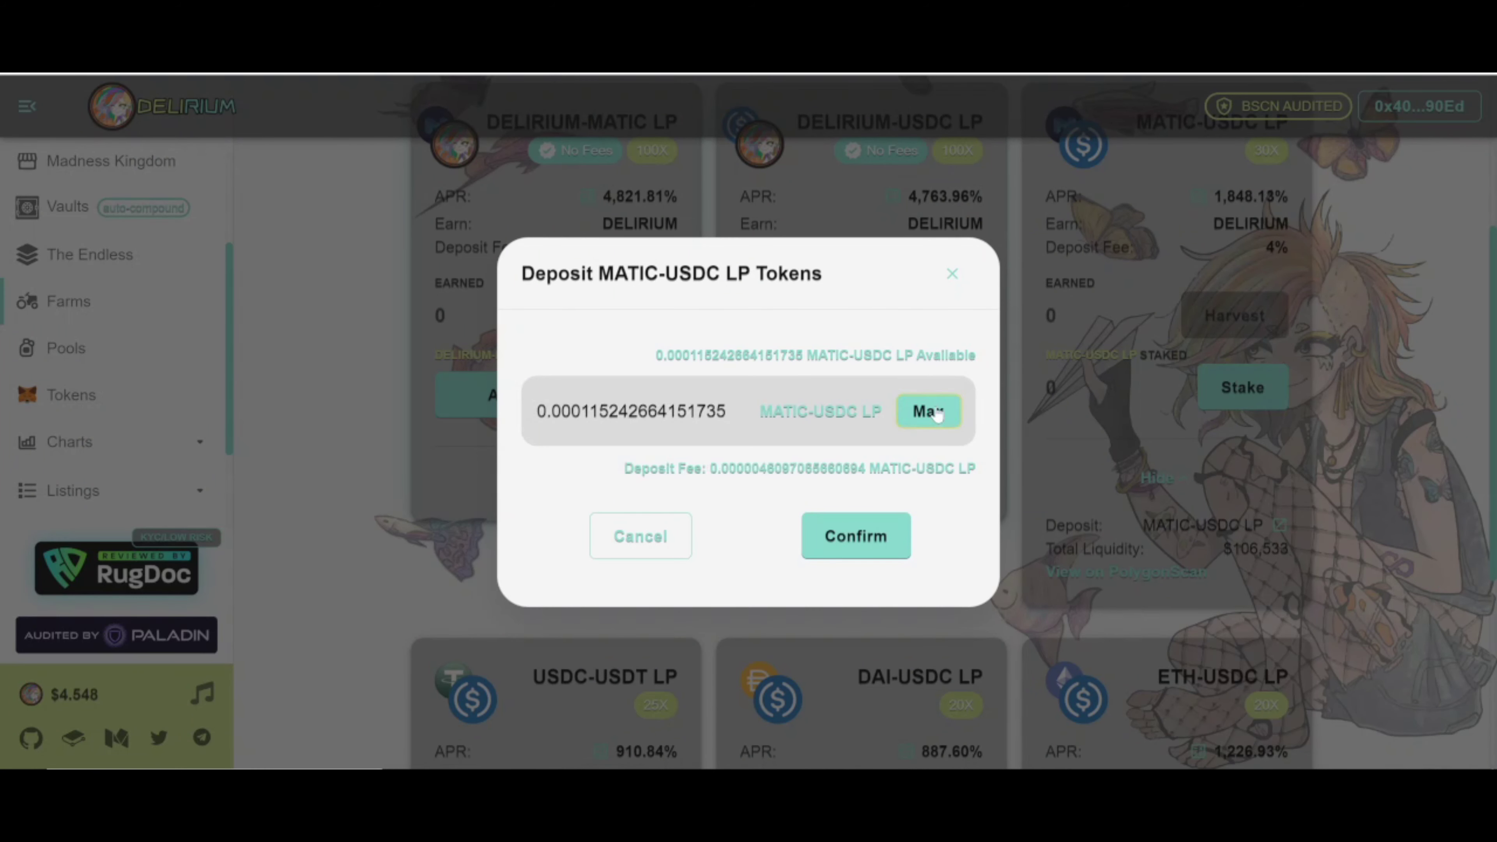
click(873, 521)
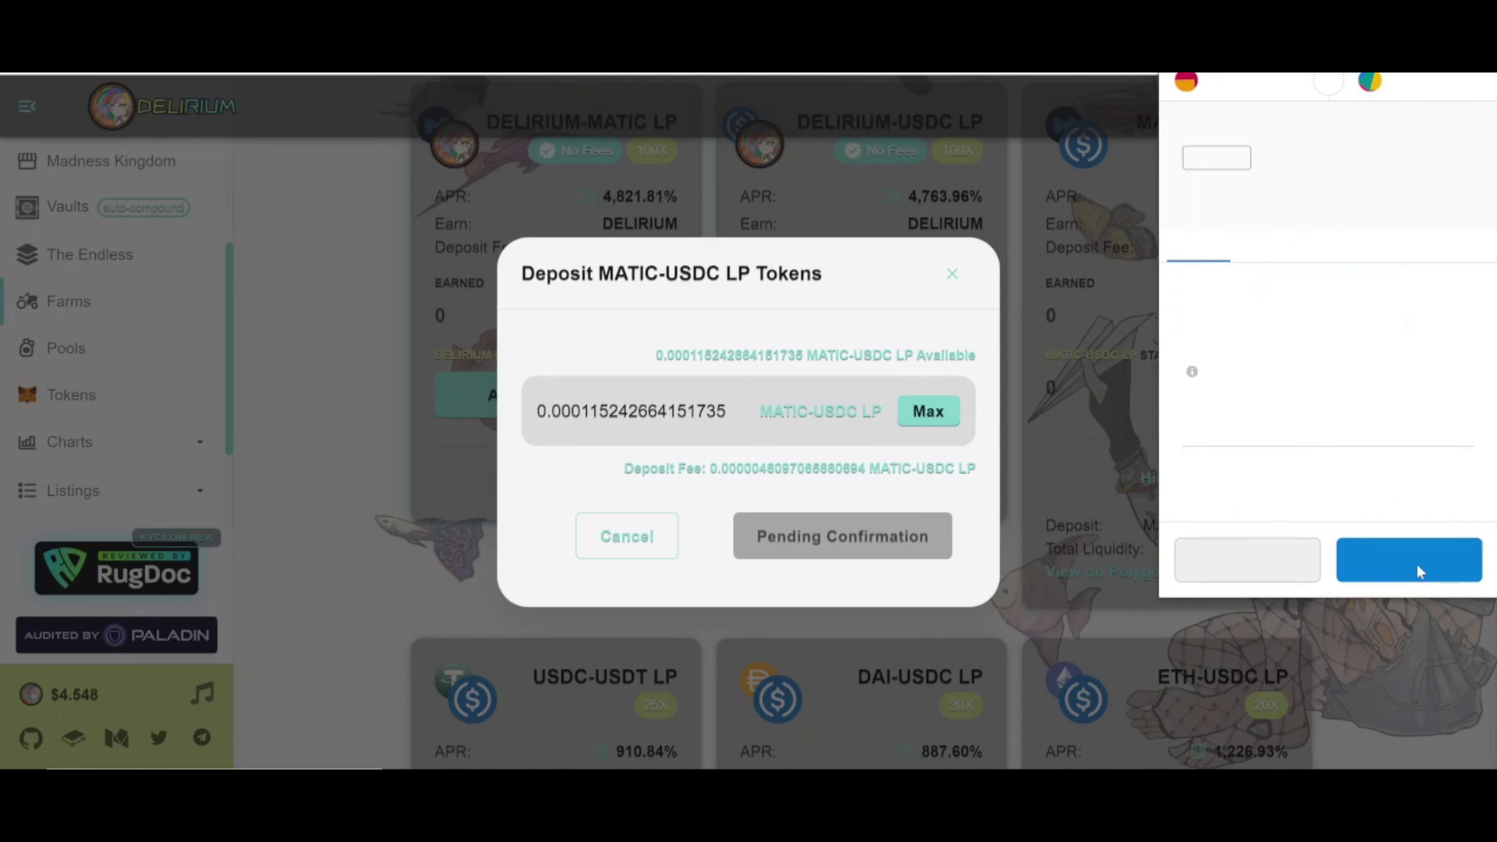
click(1416, 564)
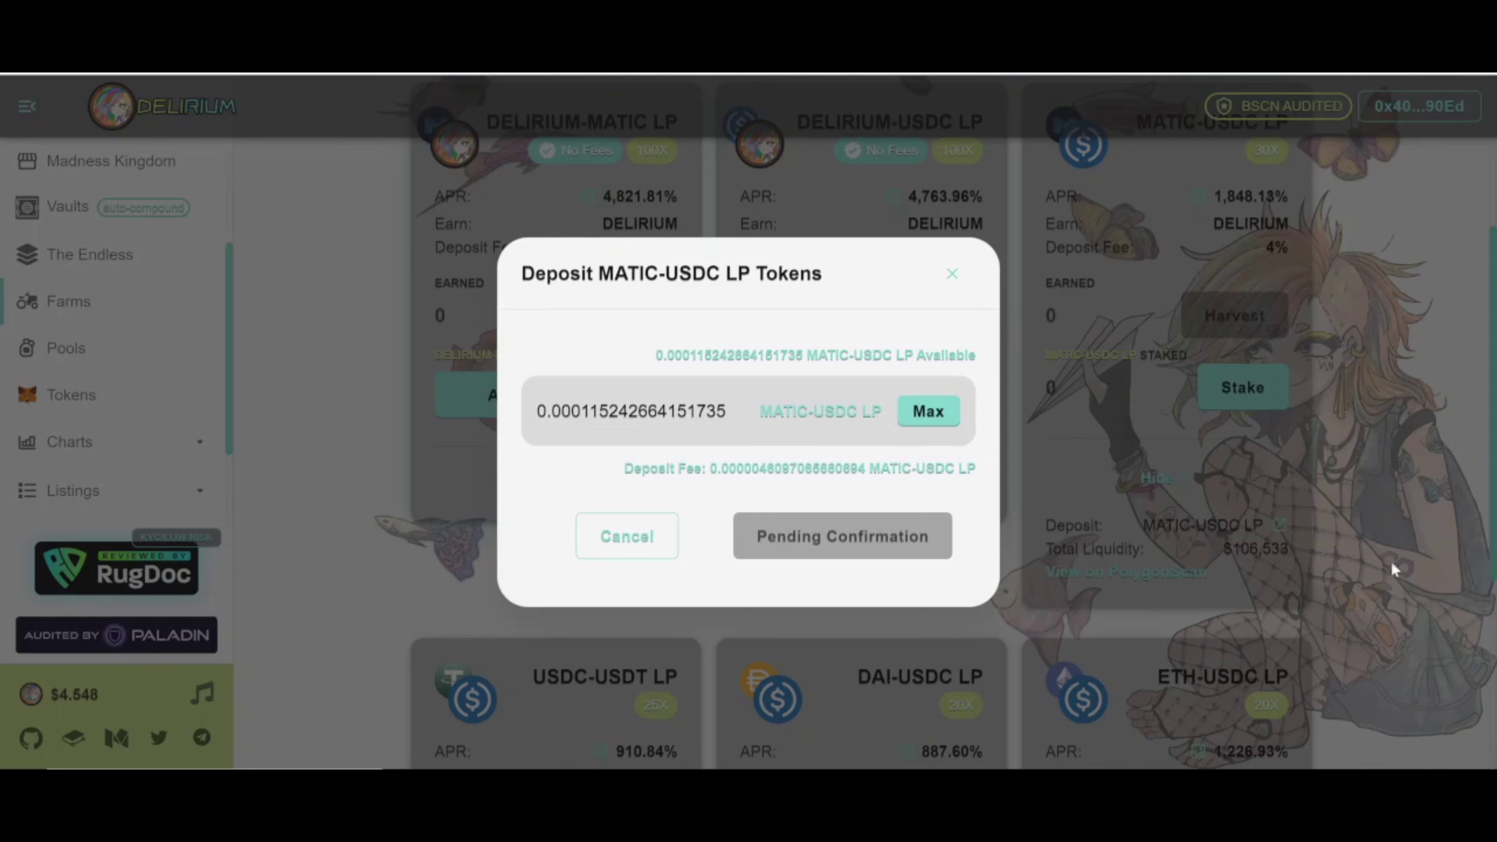
click(952, 273)
Go to Delirium's home page and harvest all DELIRIUM rewards from the Farms & Staking section
scroll(755, 693, up, 4)
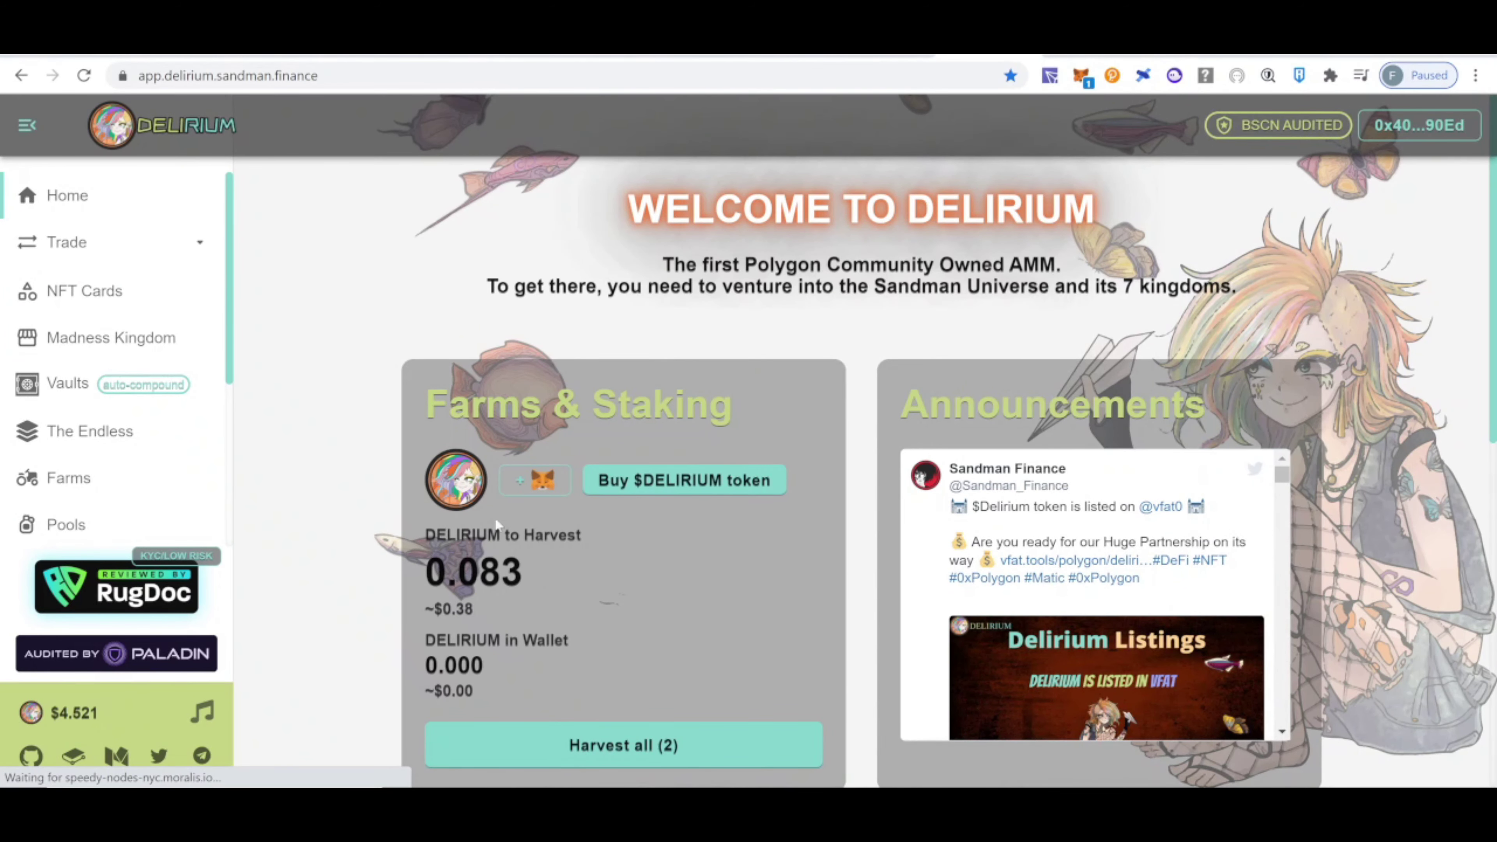
scroll(496, 524, down, 2)
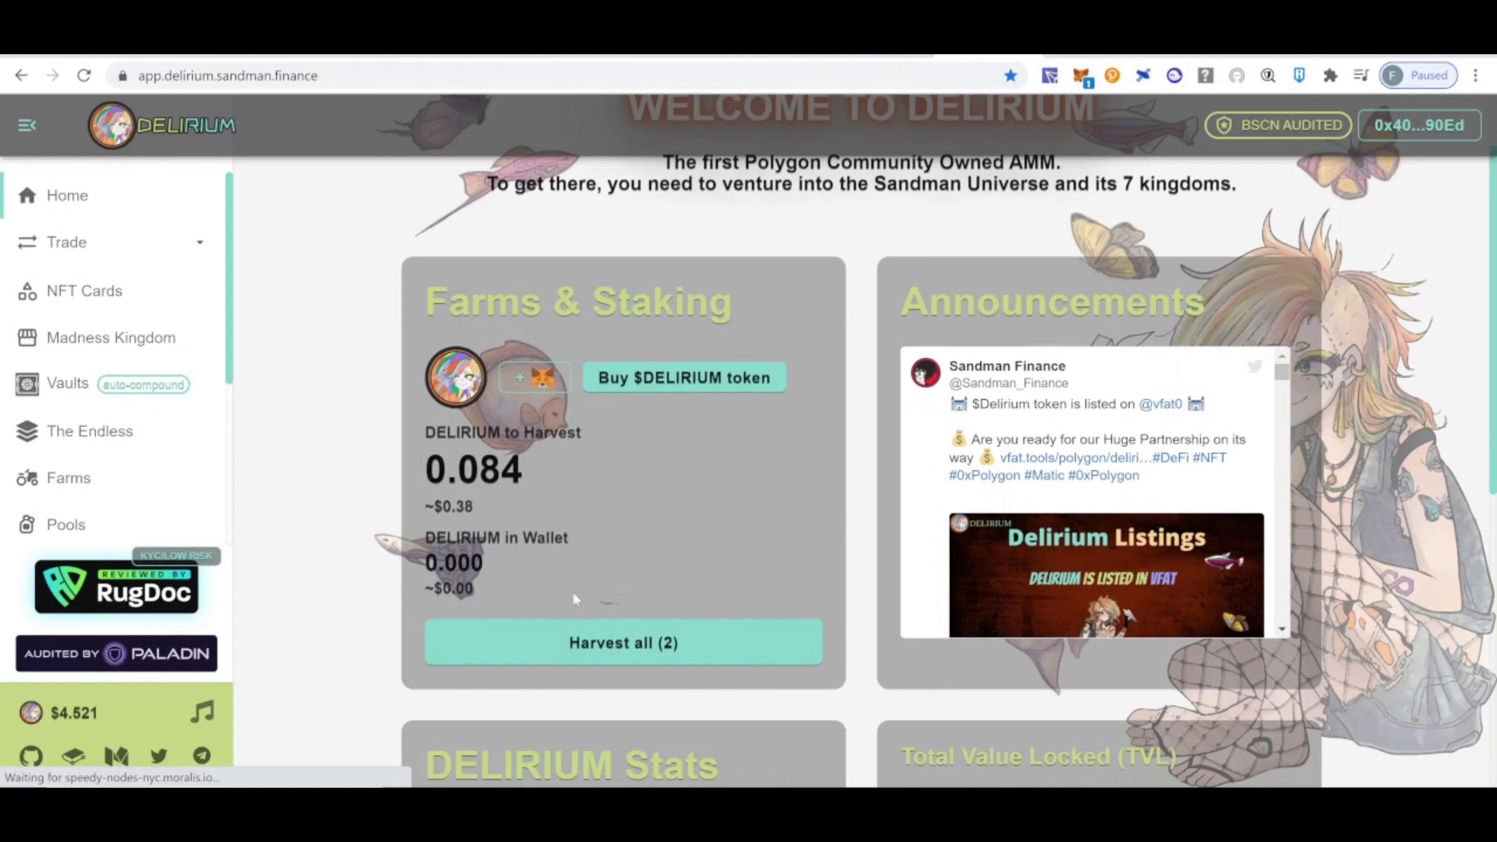
click(611, 644)
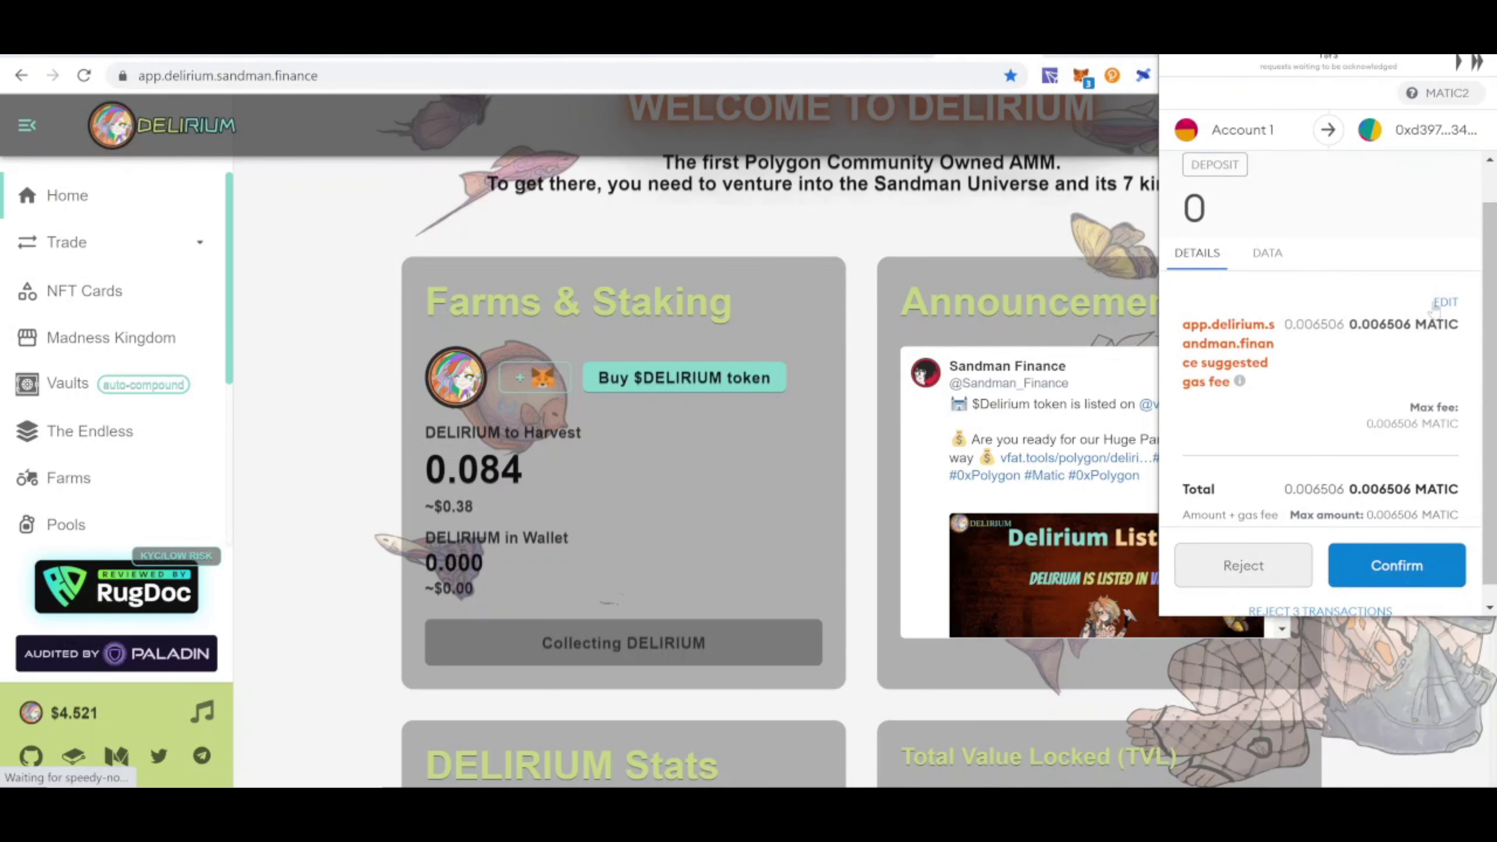
Save the gas settings of the first queued deposit transaction and confirm all queued transactions in the wallet
click(1447, 305)
click(1342, 465)
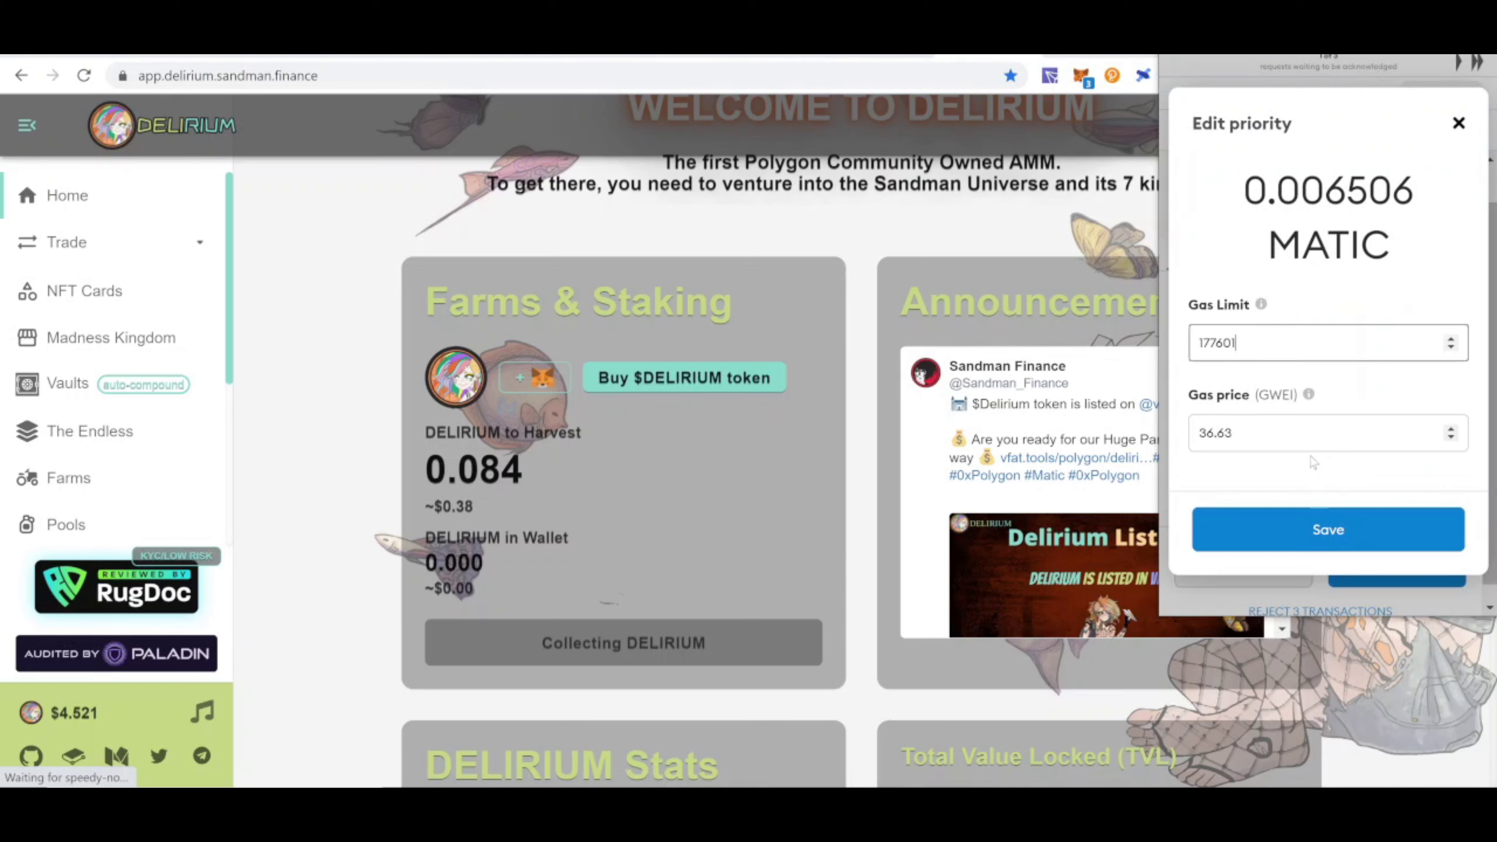
double_click(1202, 431)
click(1308, 536)
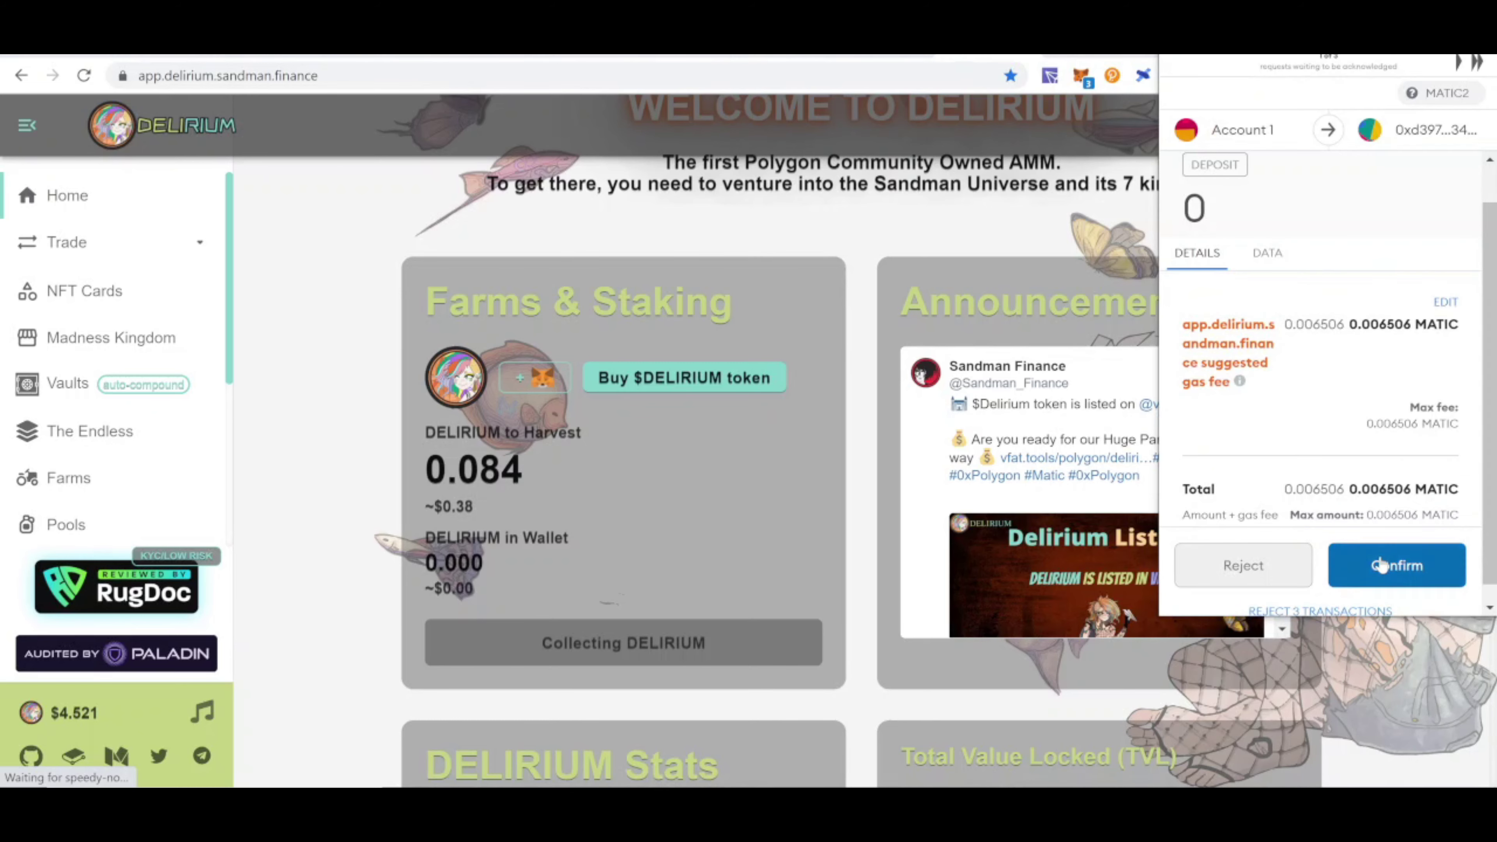
click(1347, 551)
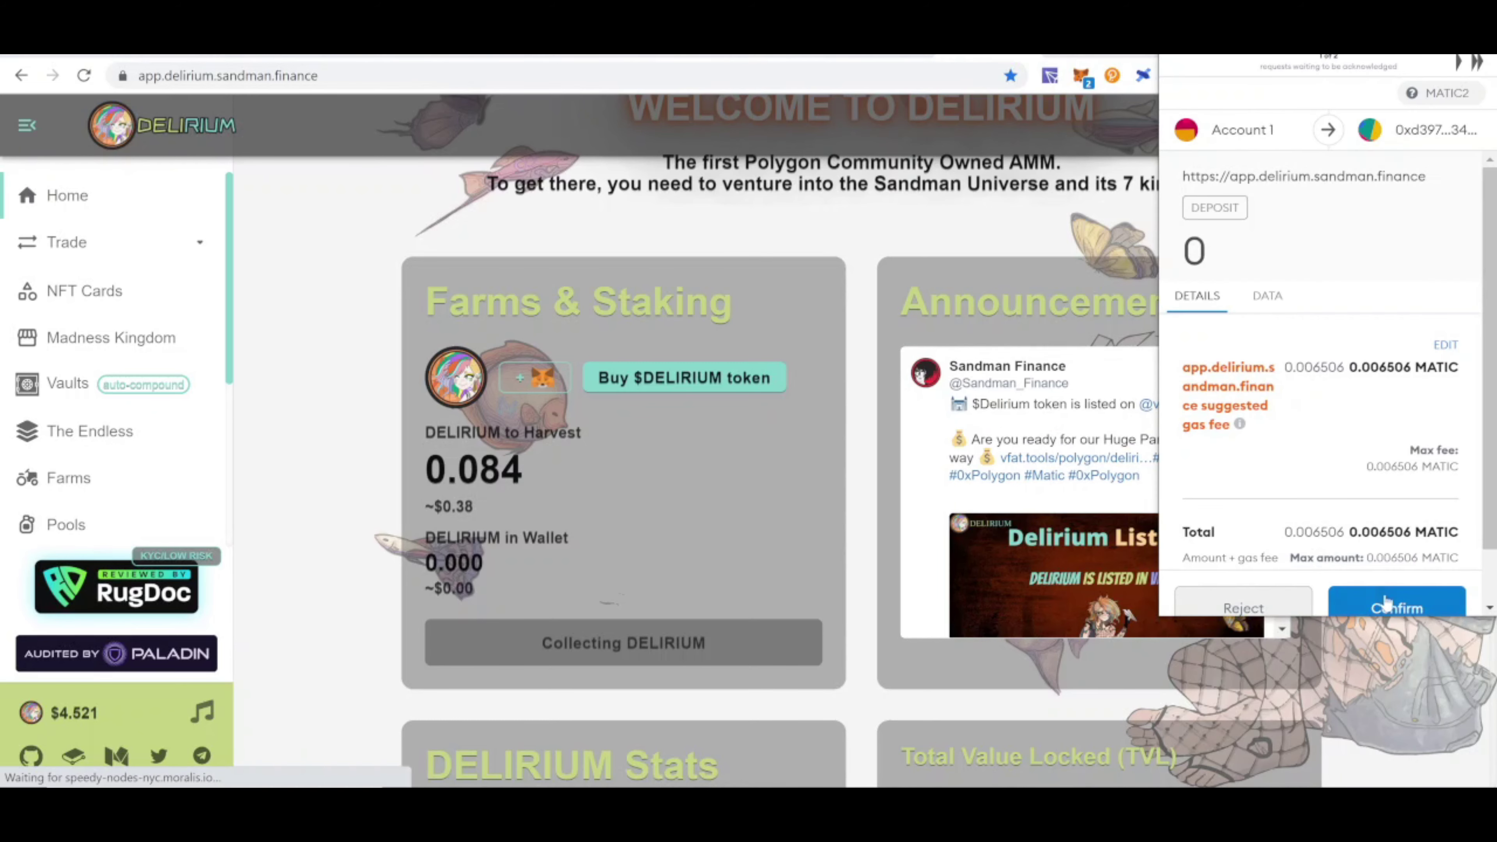
click(1388, 604)
click(1413, 584)
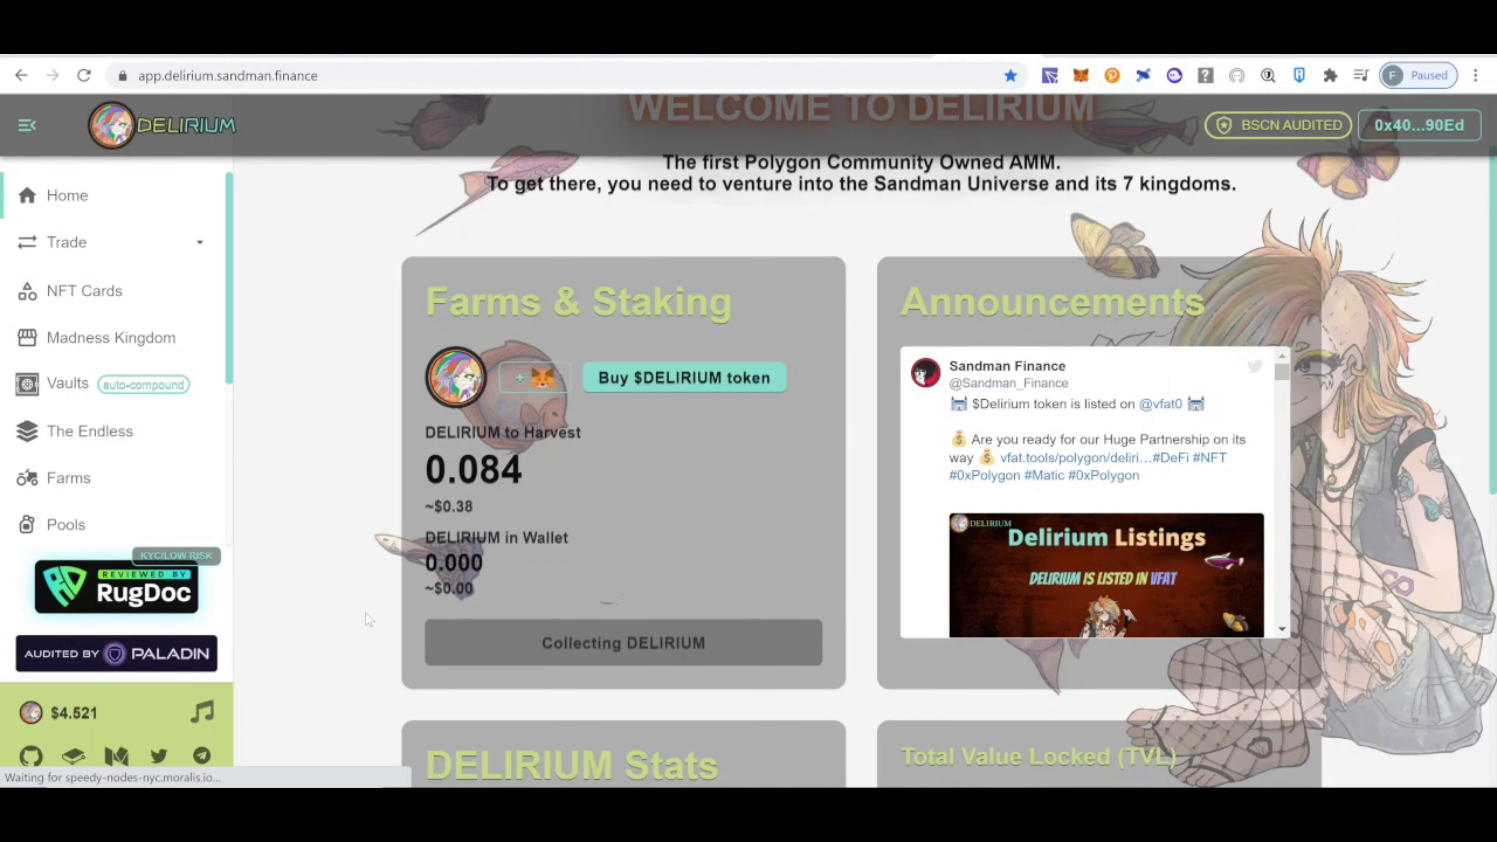
Open Delirium's RugDoc review and examine its risk rating, KYC status, update notes and contract findings
click(177, 590)
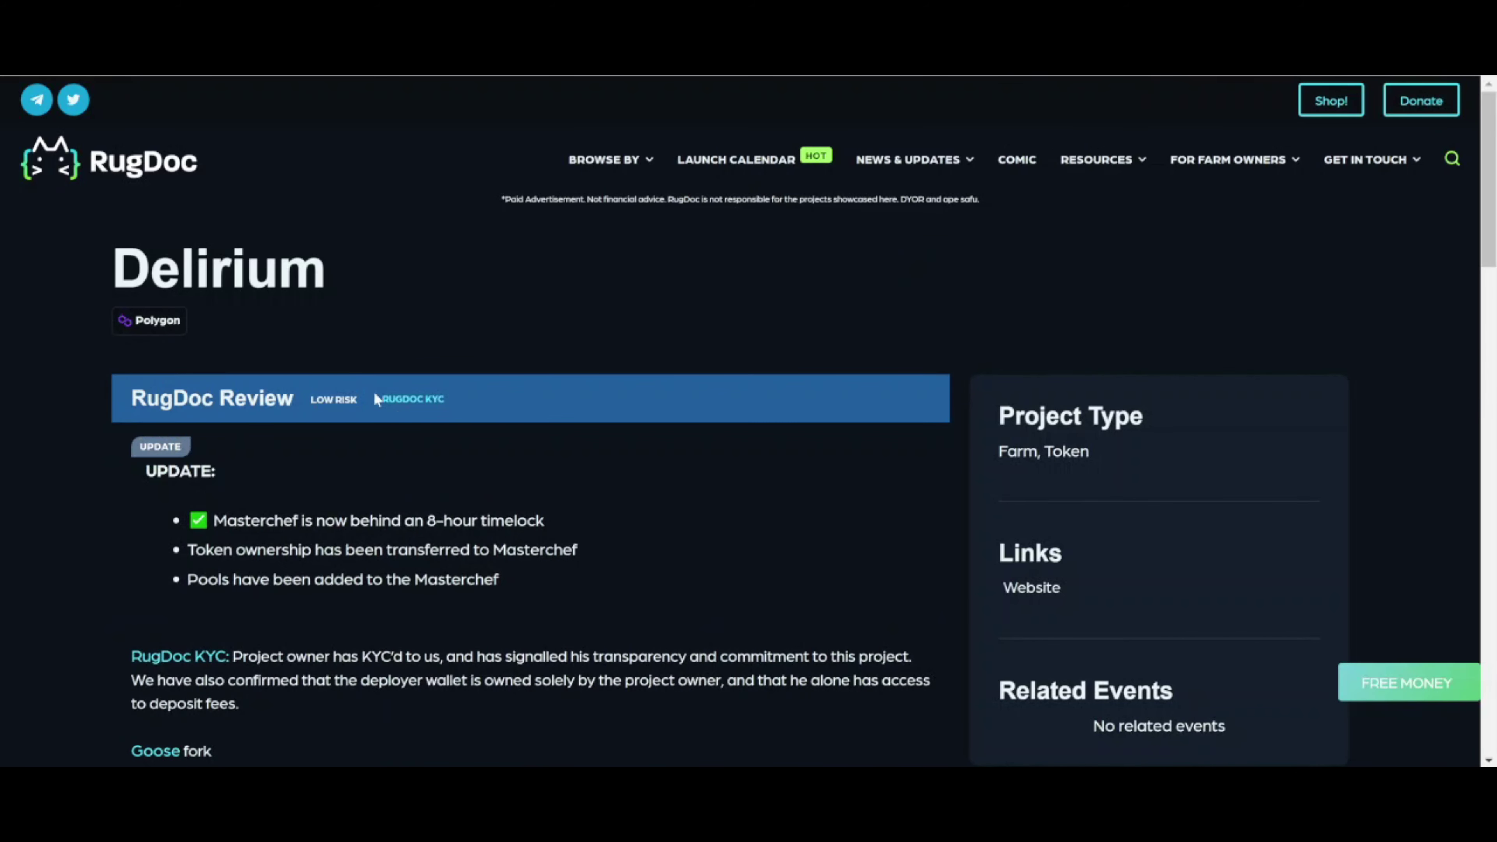
scroll(350, 523, down, 3)
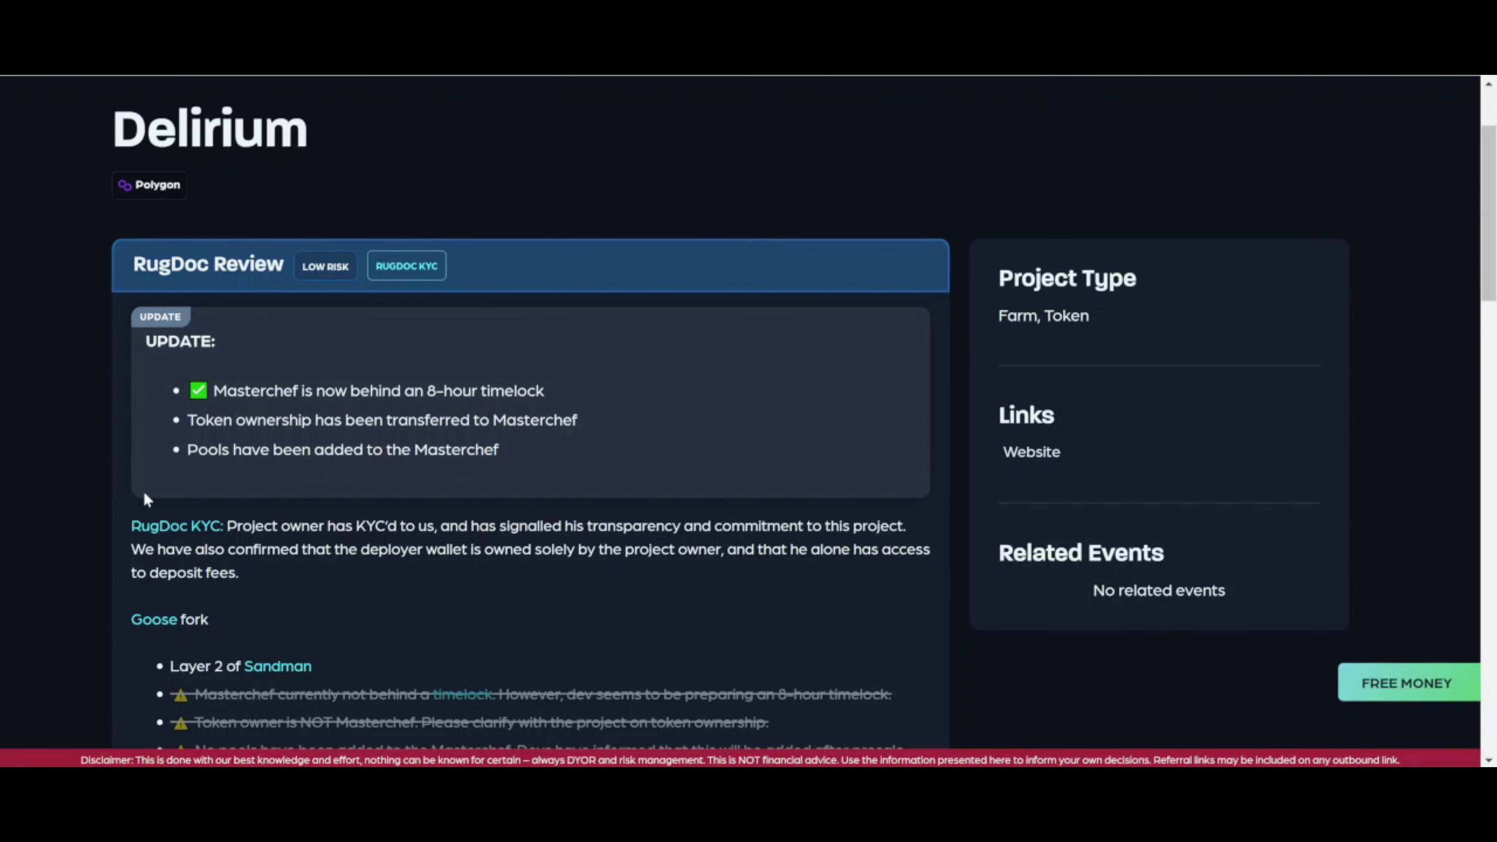
scroll(145, 502, up, 2)
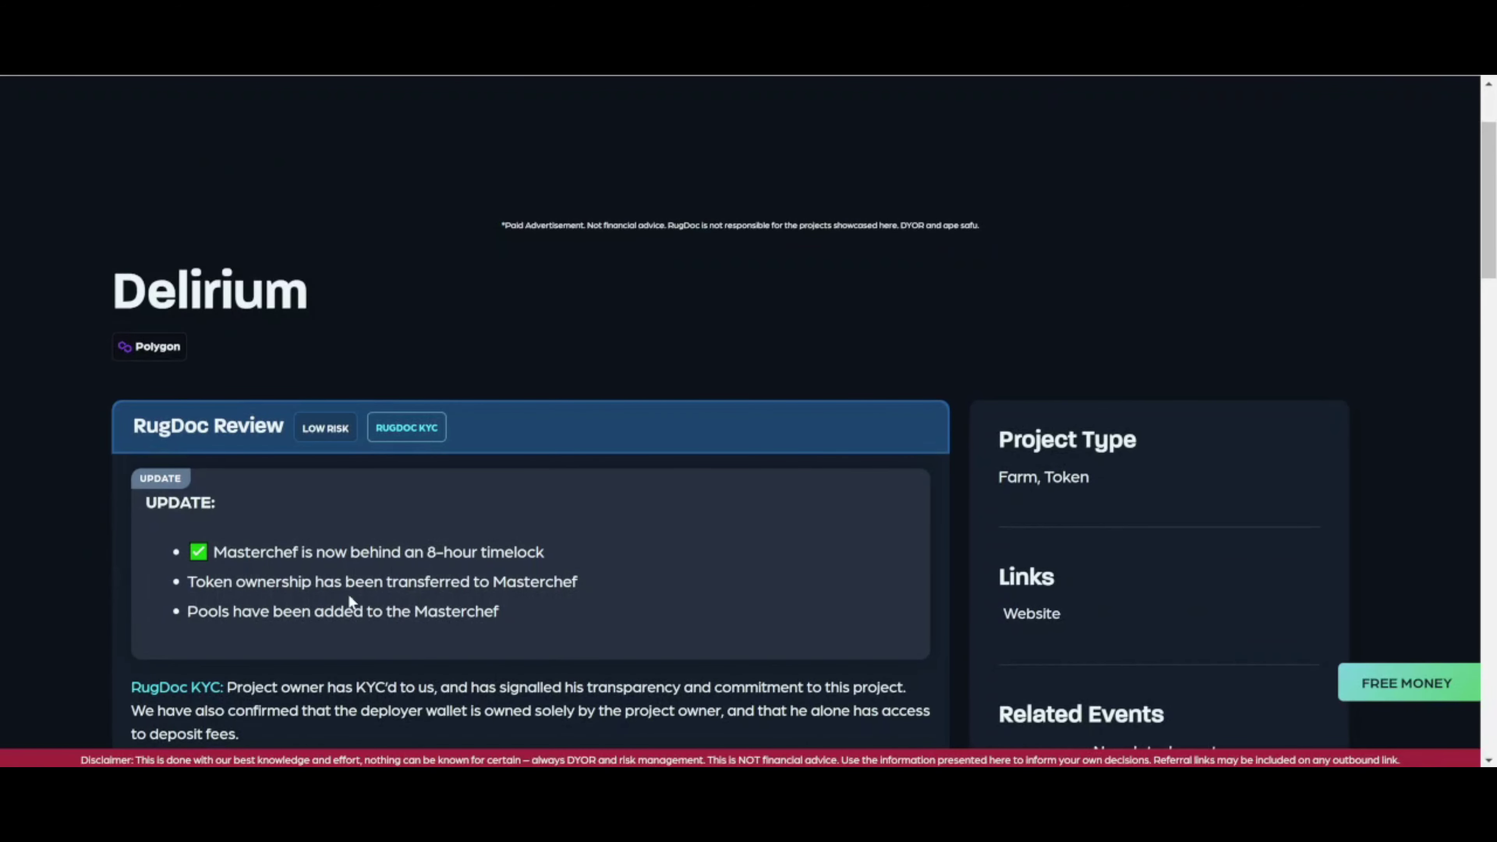
scroll(355, 596, down, 3)
scroll(356, 602, down, 1)
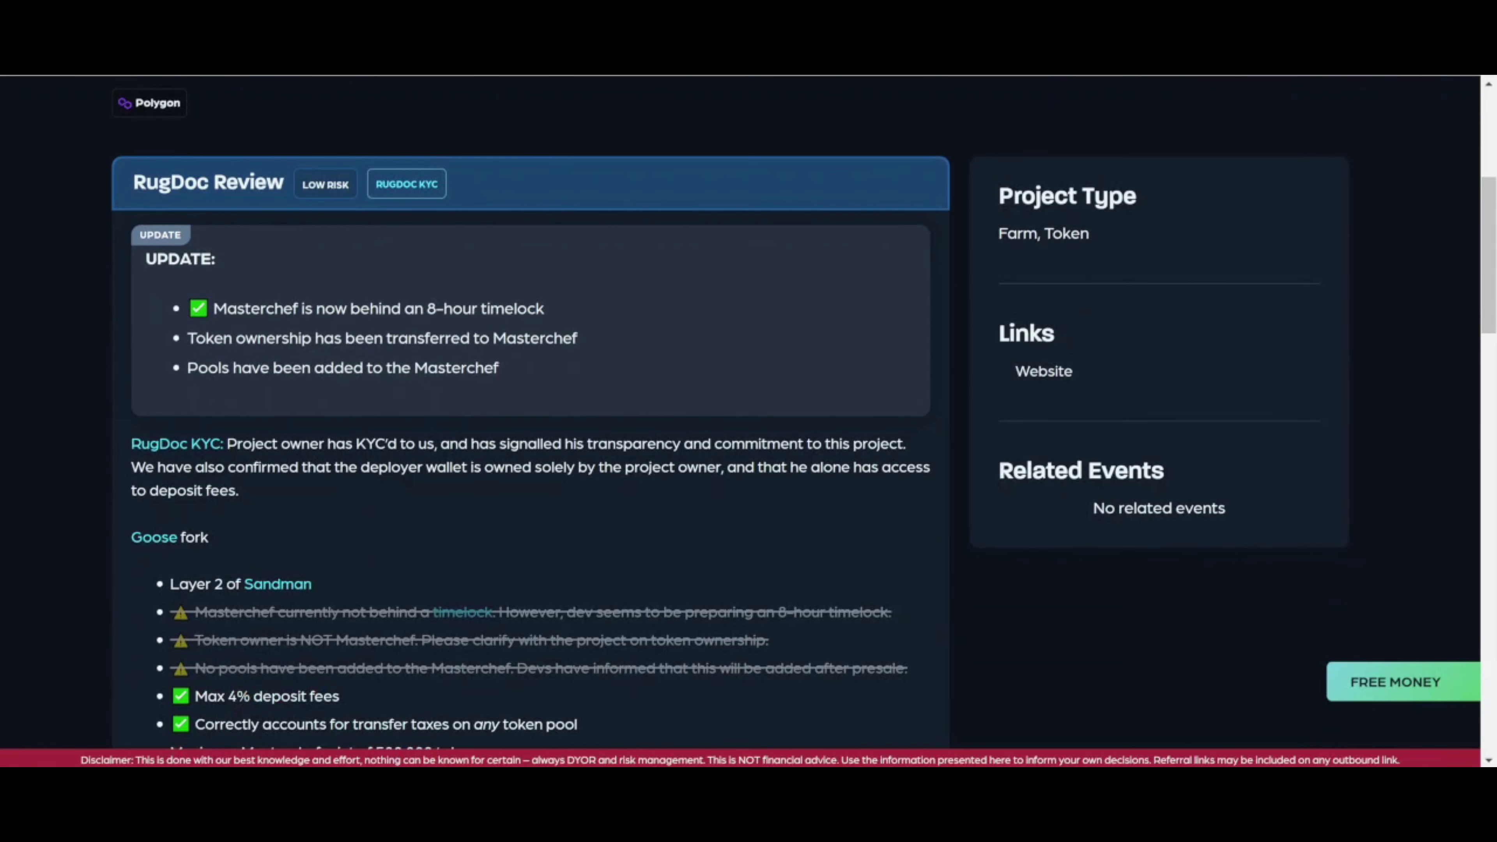
scroll(206, 507, down, 5)
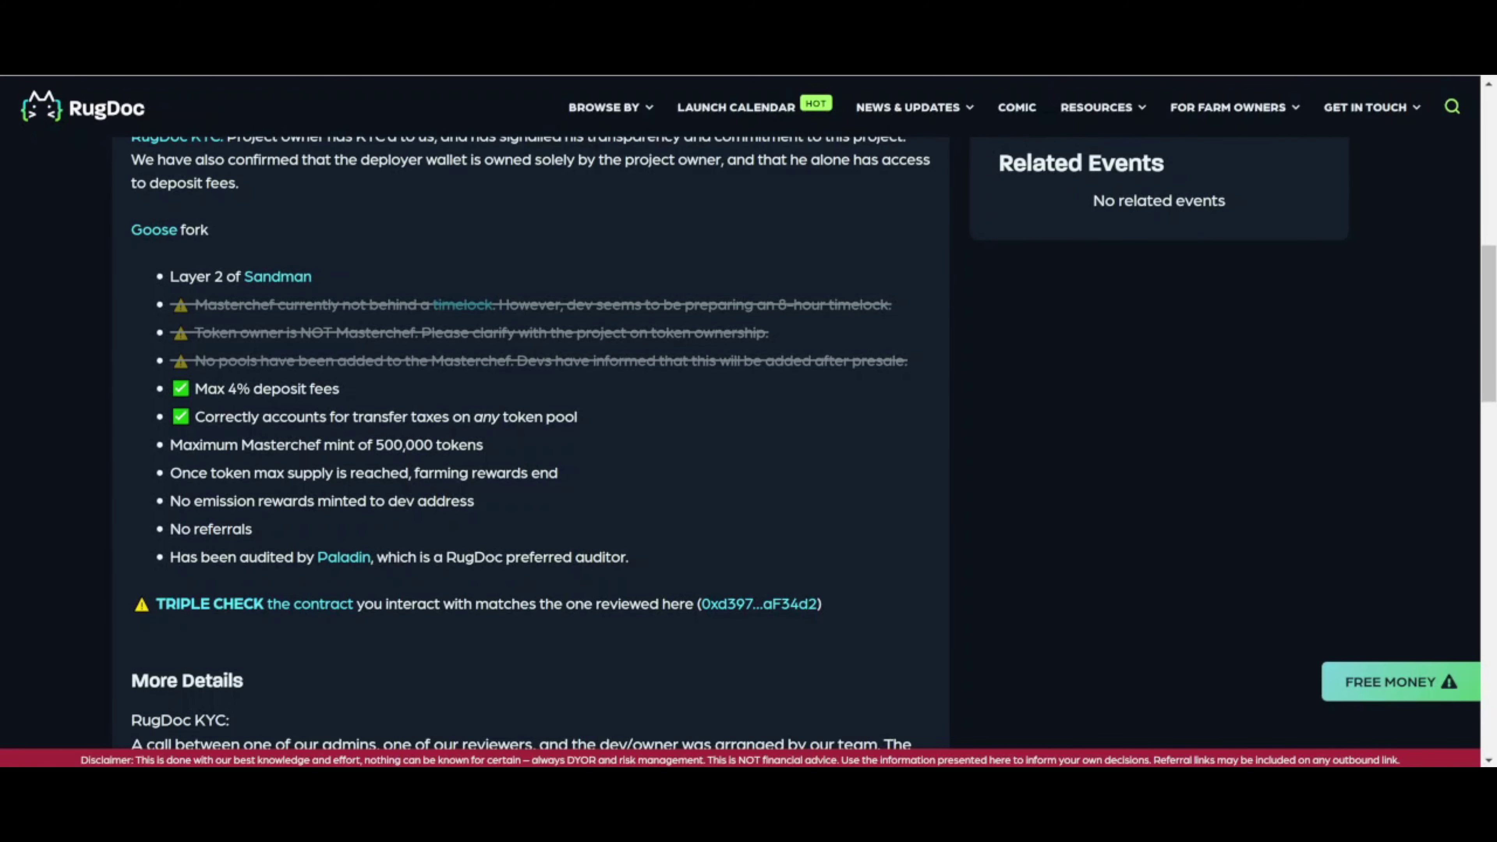
scroll(238, 549, down, 4)
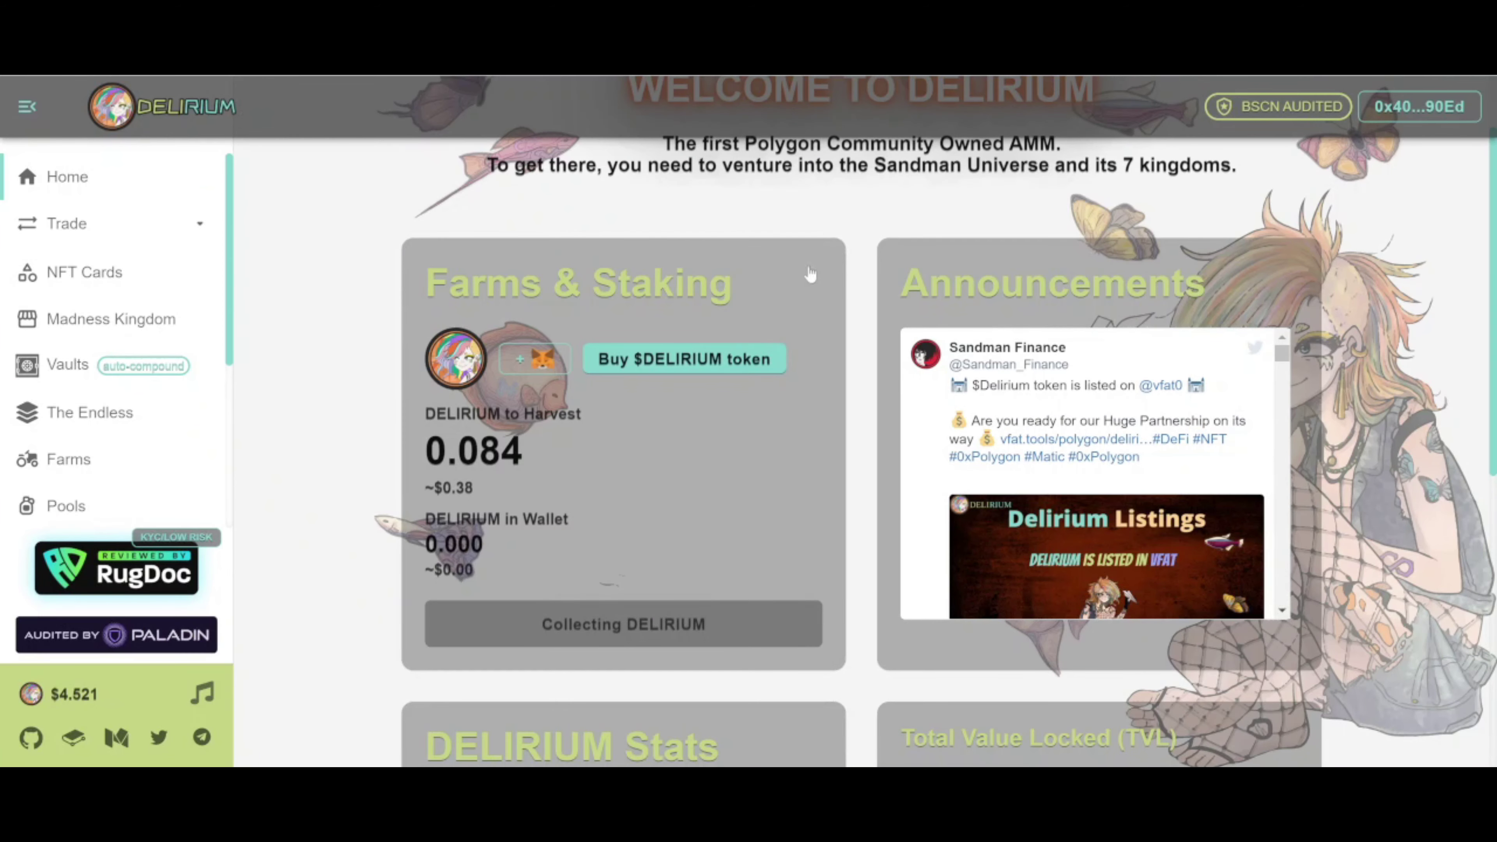
Open Delirium's Paladin audit page and examine the table of issues by severity
click(190, 643)
scroll(788, 375, down, 10)
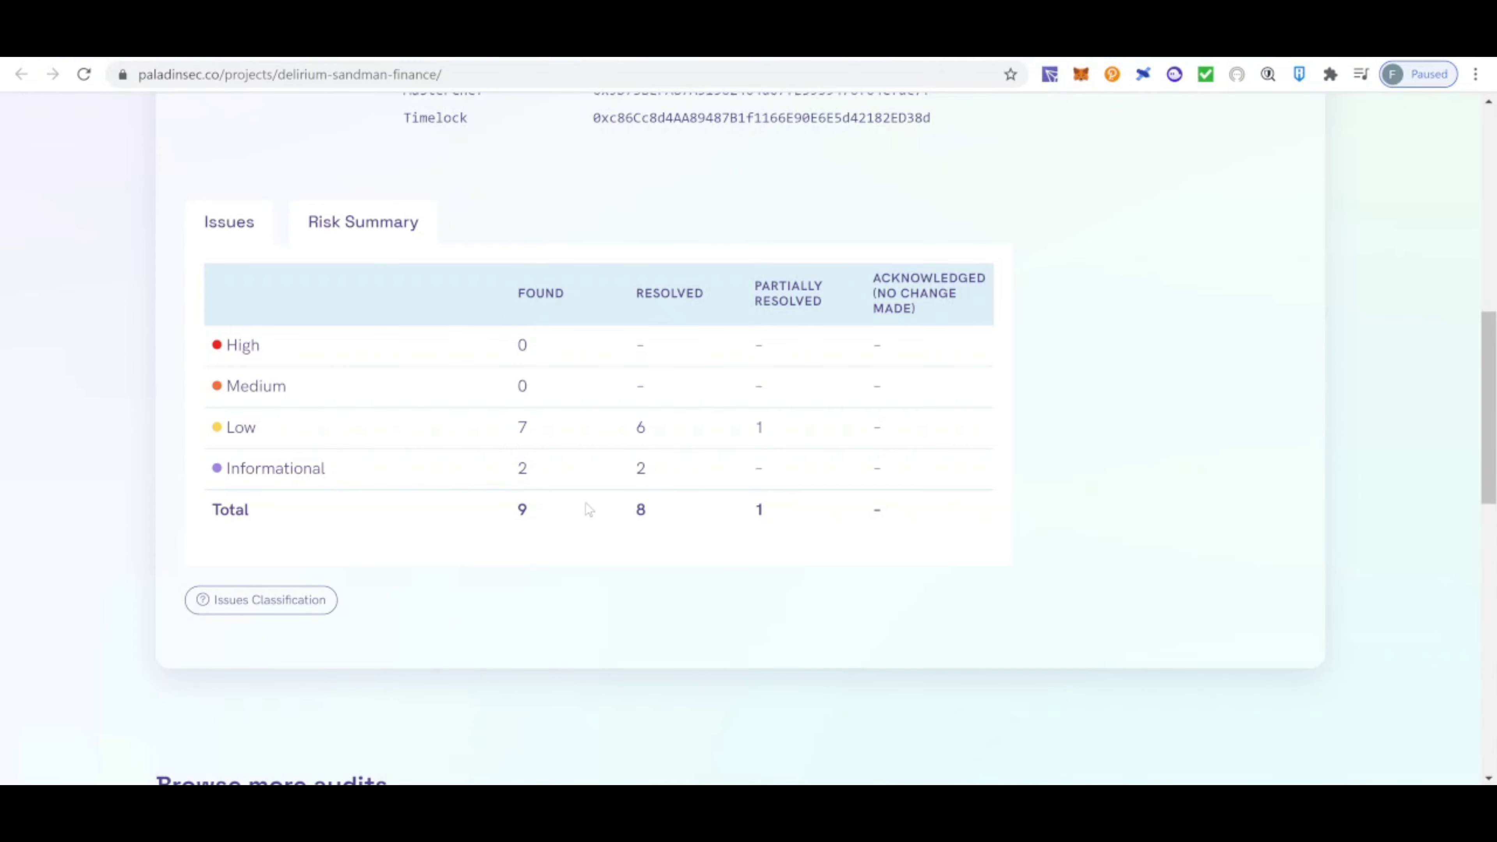
scroll(587, 506, up, 8)
scroll(587, 506, up, 5)
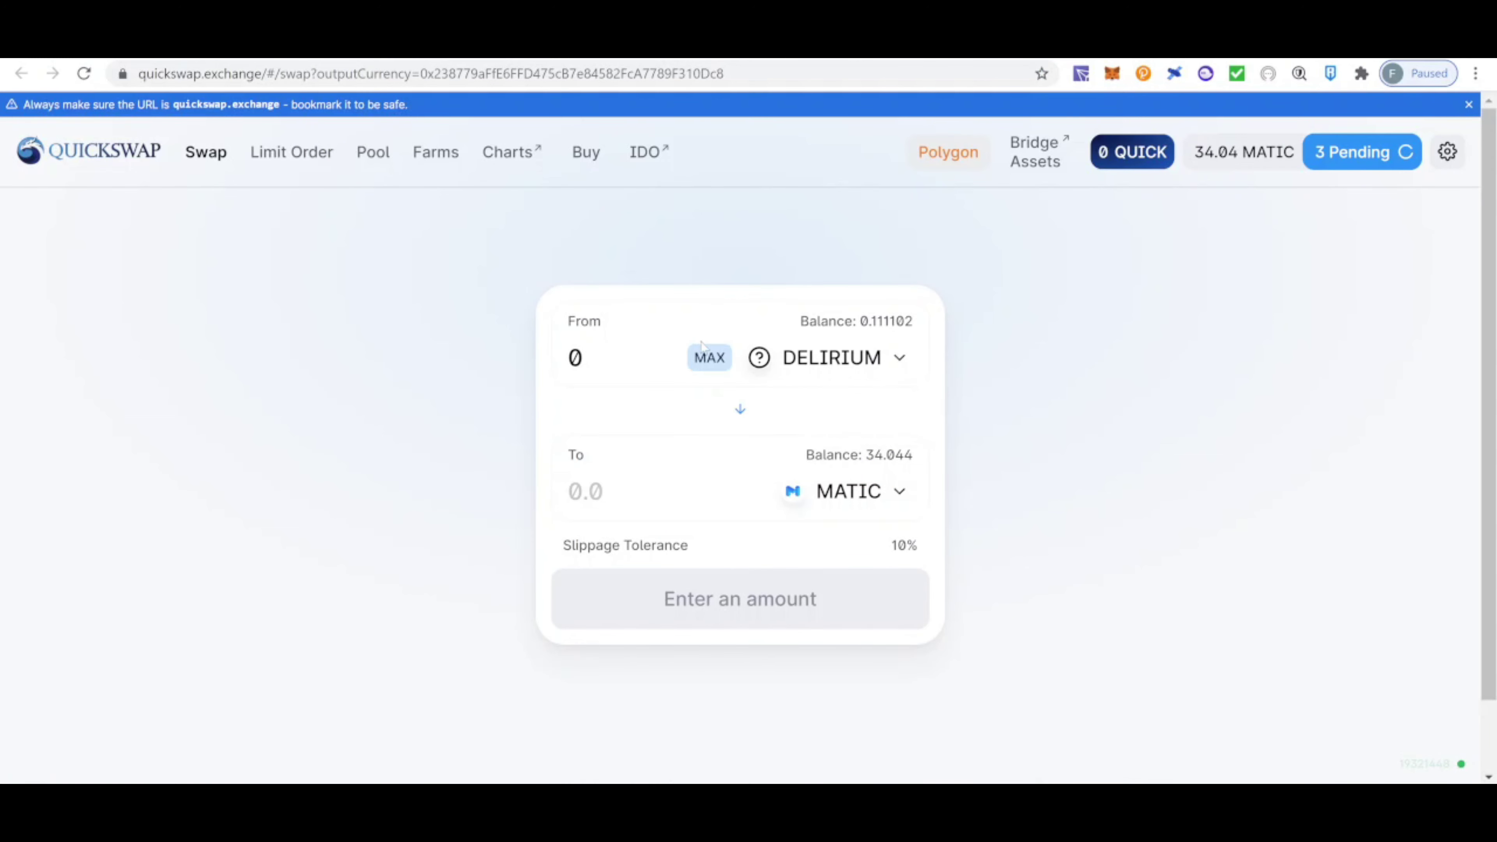
Switch to QuickSwap, enter the maximum DELIRIUM balance to swap for MATIC, and approve DELIRIUM spending in the wallet
click(709, 358)
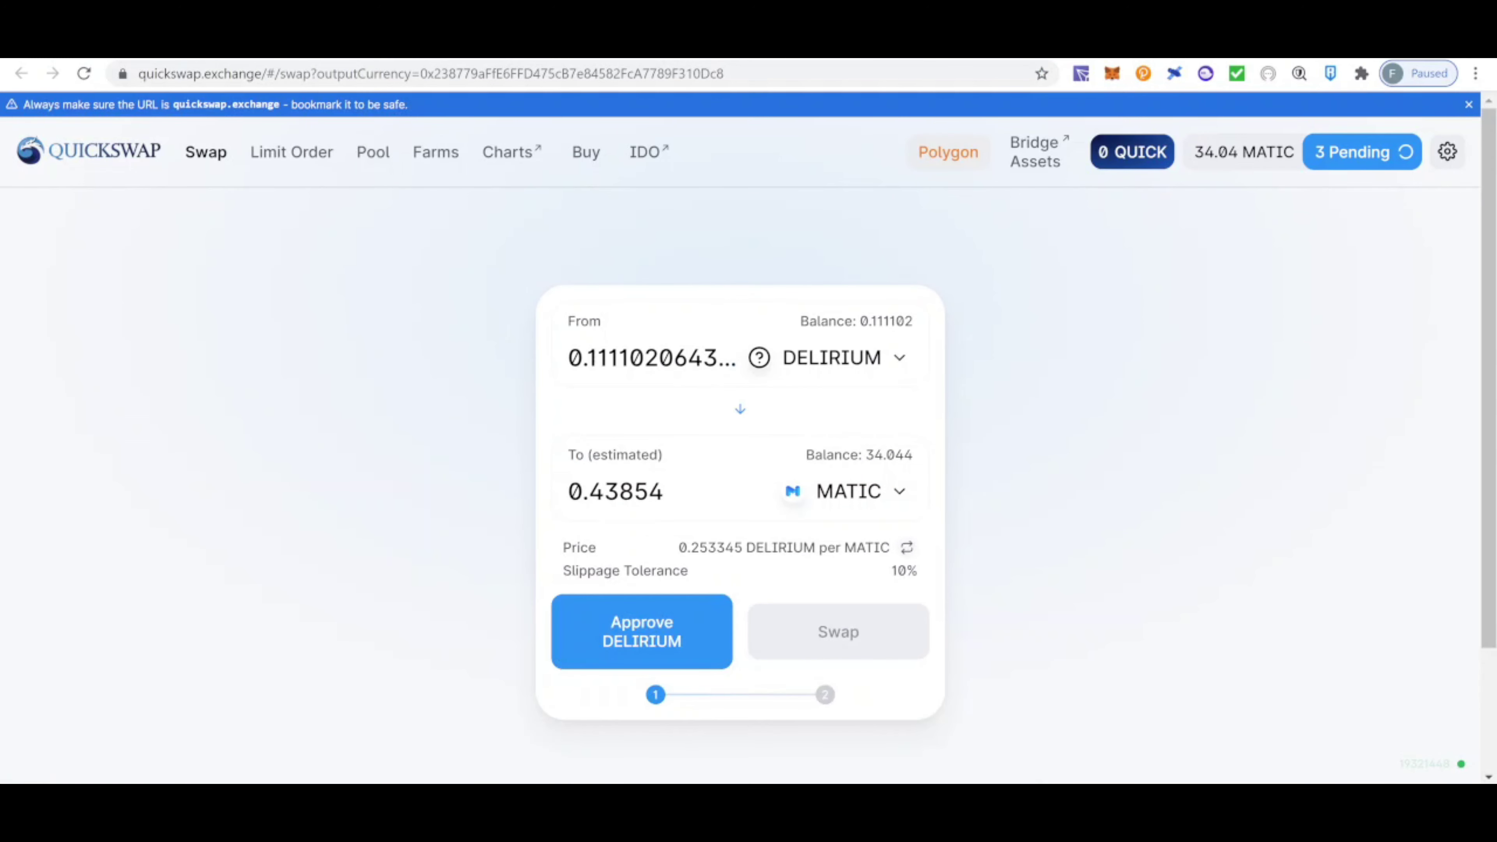
click(642, 659)
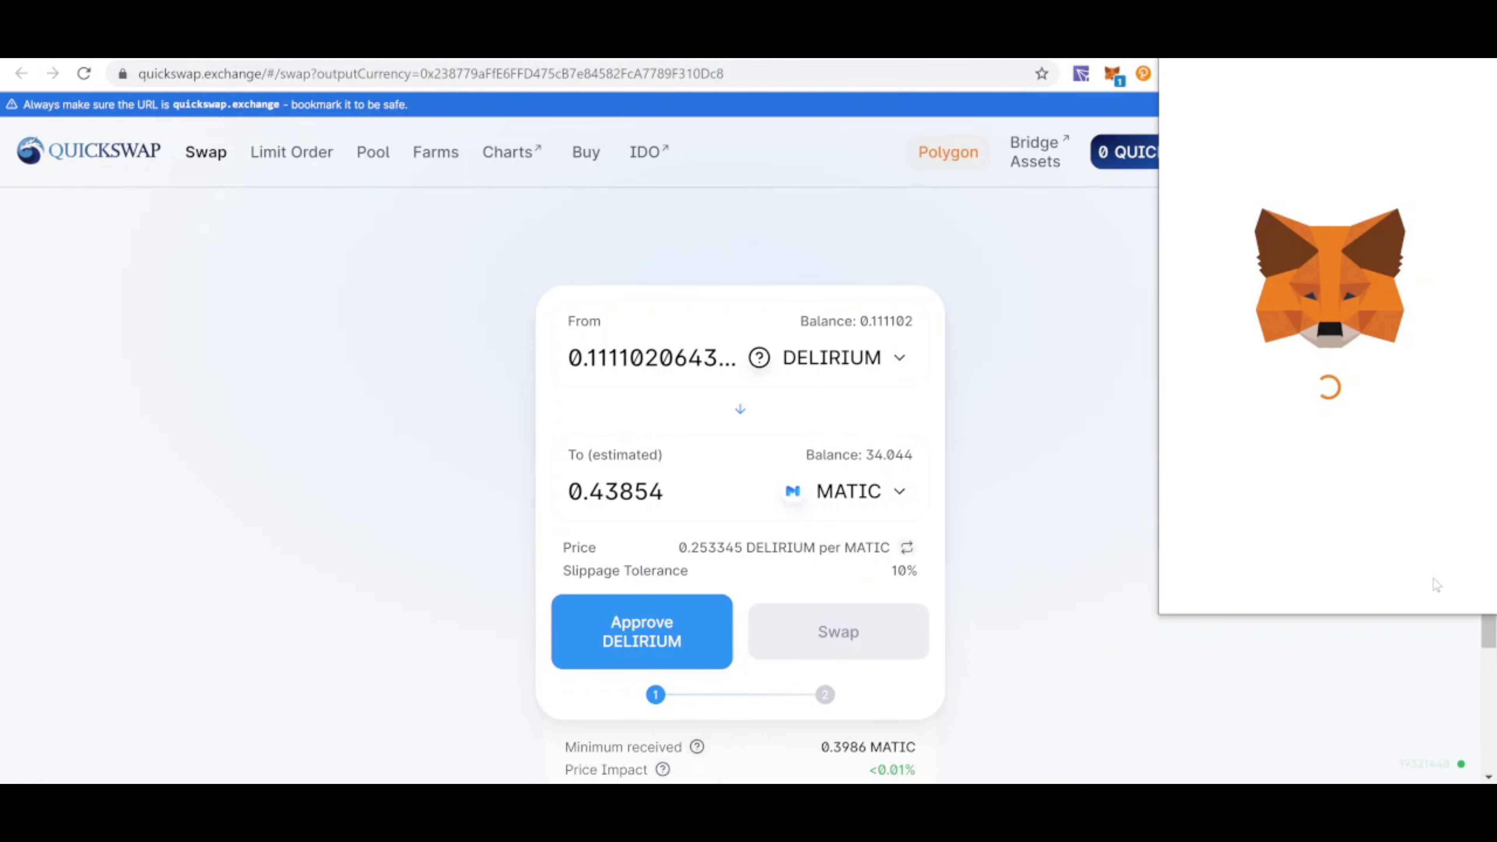
scroll(1408, 590, down, 2)
click(1412, 581)
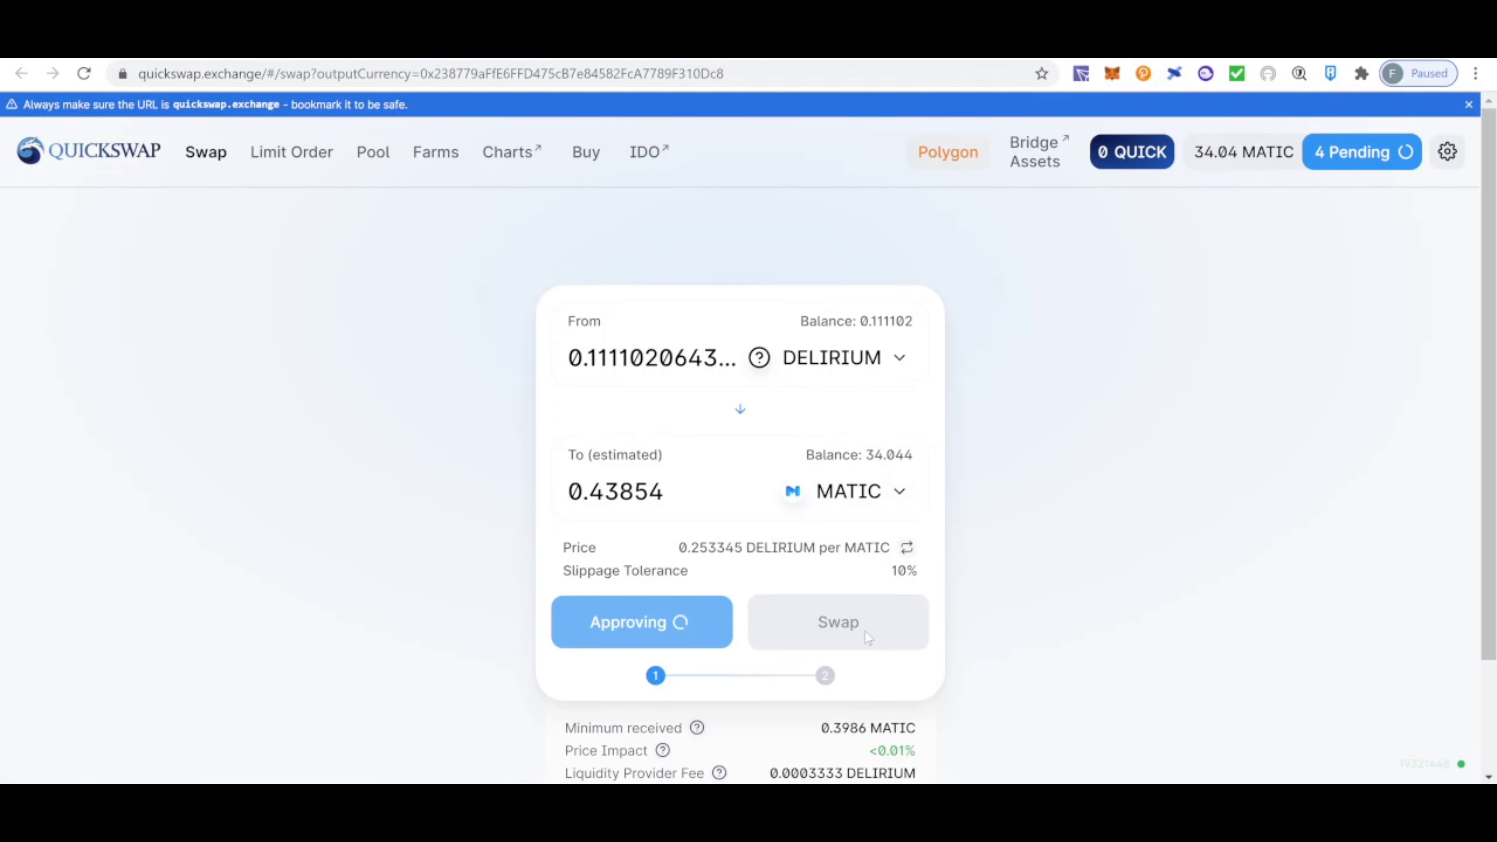
Swap the 0.111102 DELIRIUM for MATIC, confirm the transaction in the wallet and close the submission dialog
scroll(865, 631, down, 1)
click(862, 572)
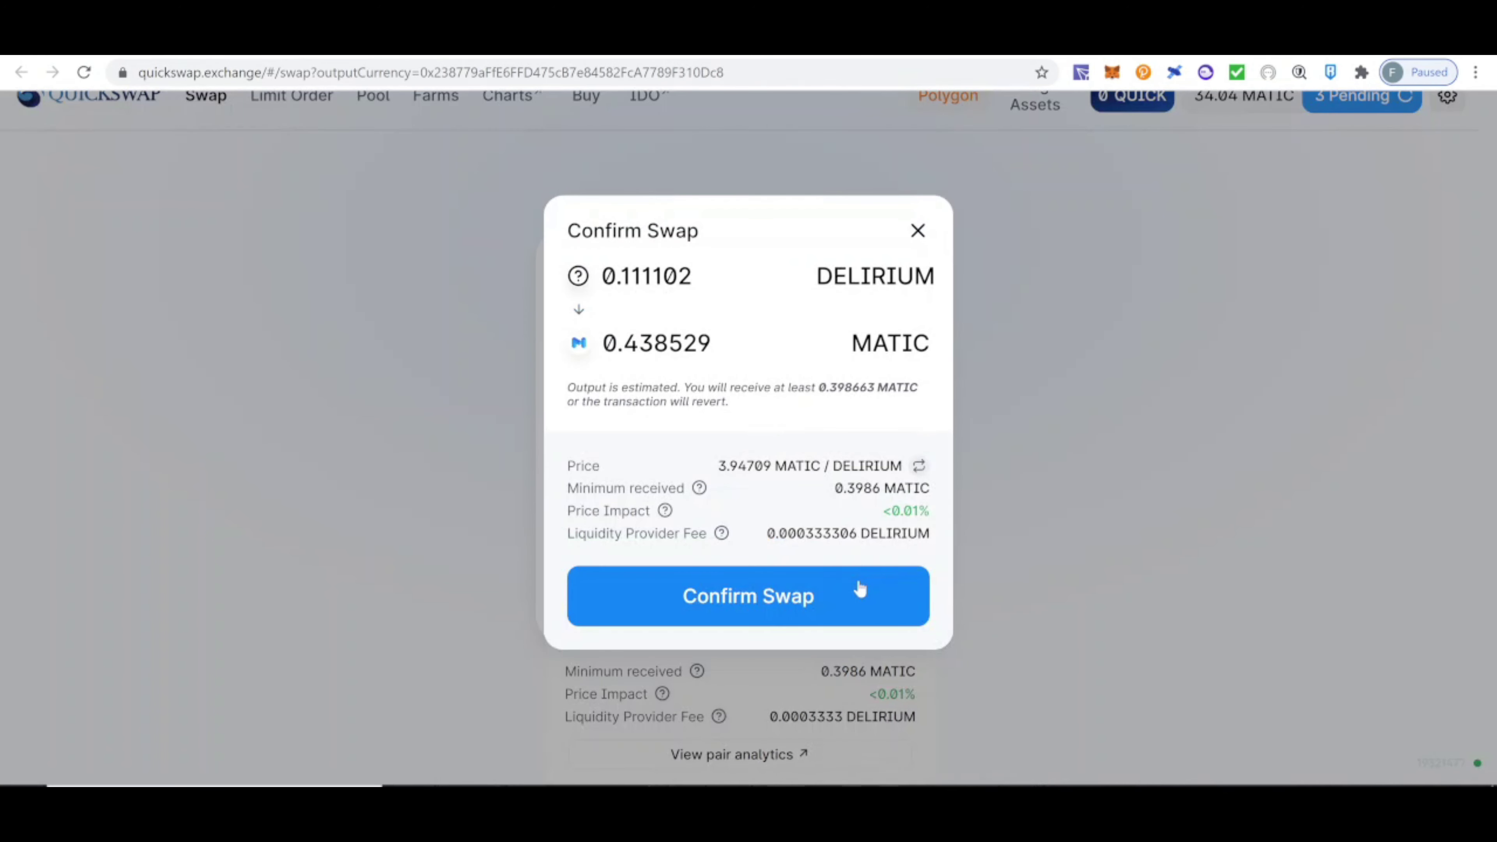
click(861, 588)
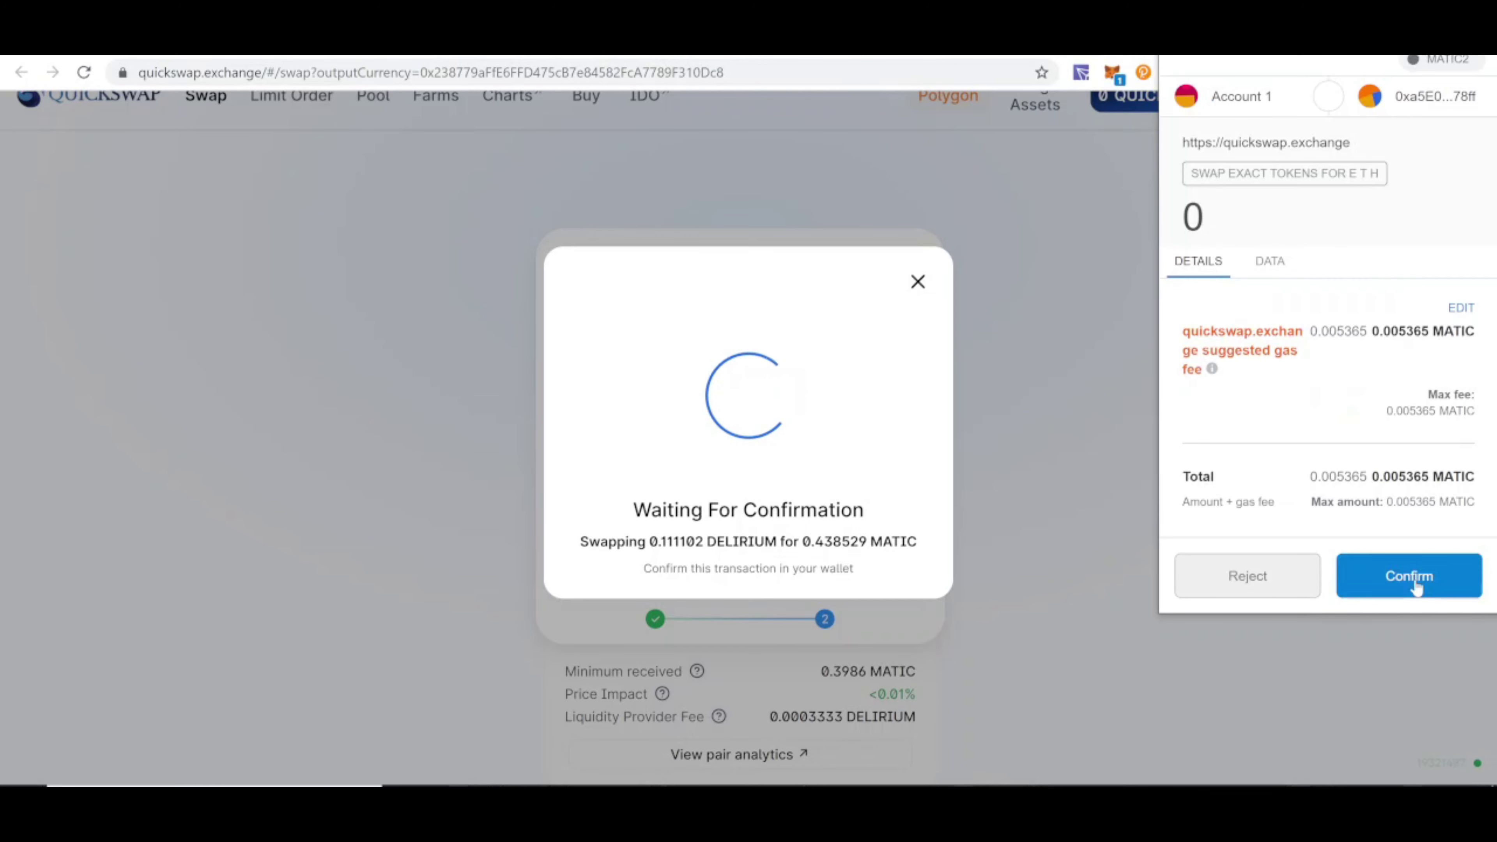
click(1415, 581)
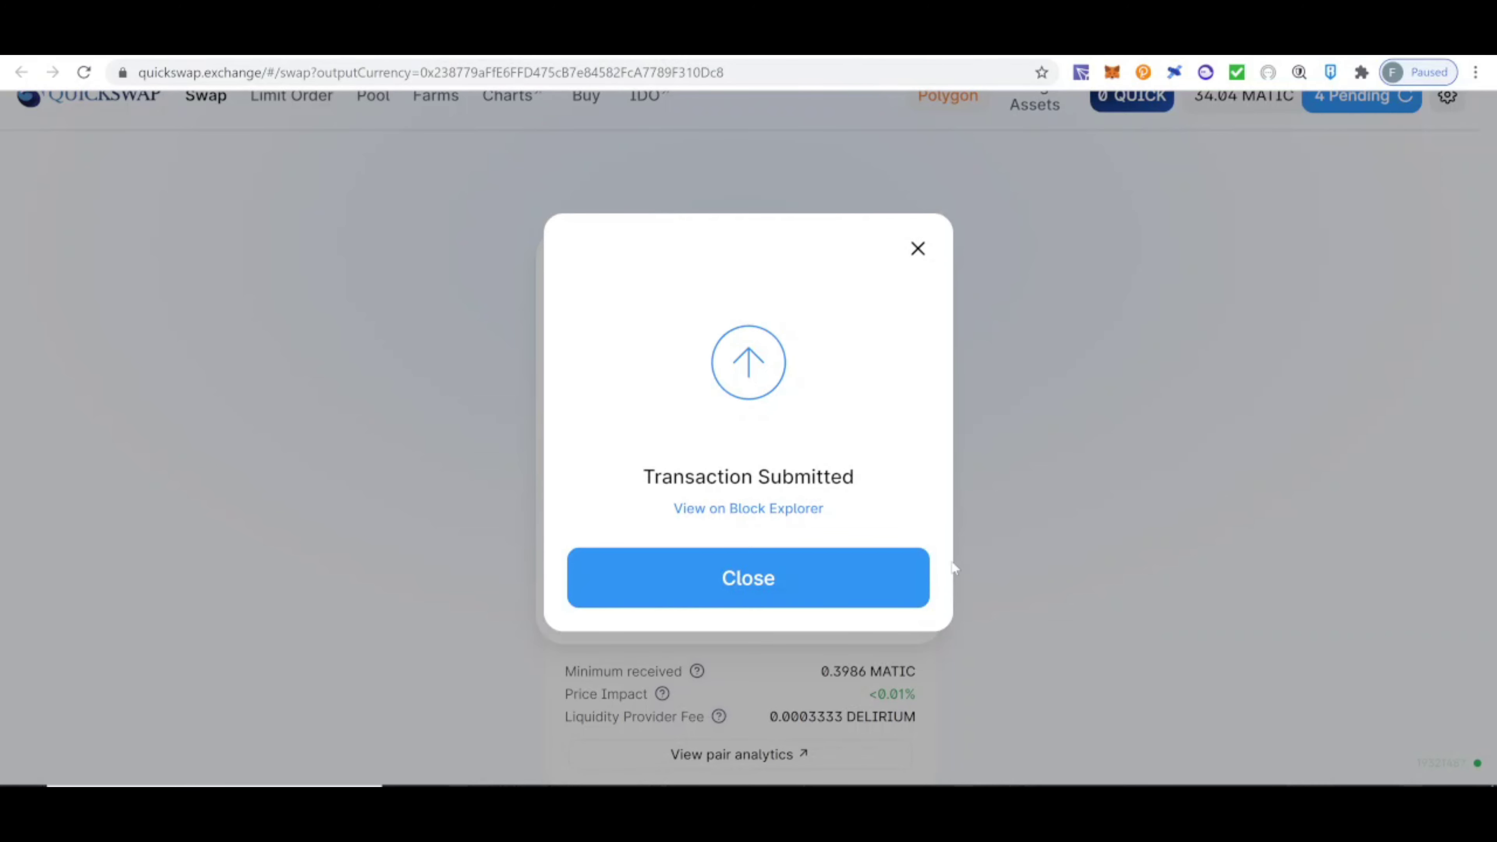
click(895, 571)
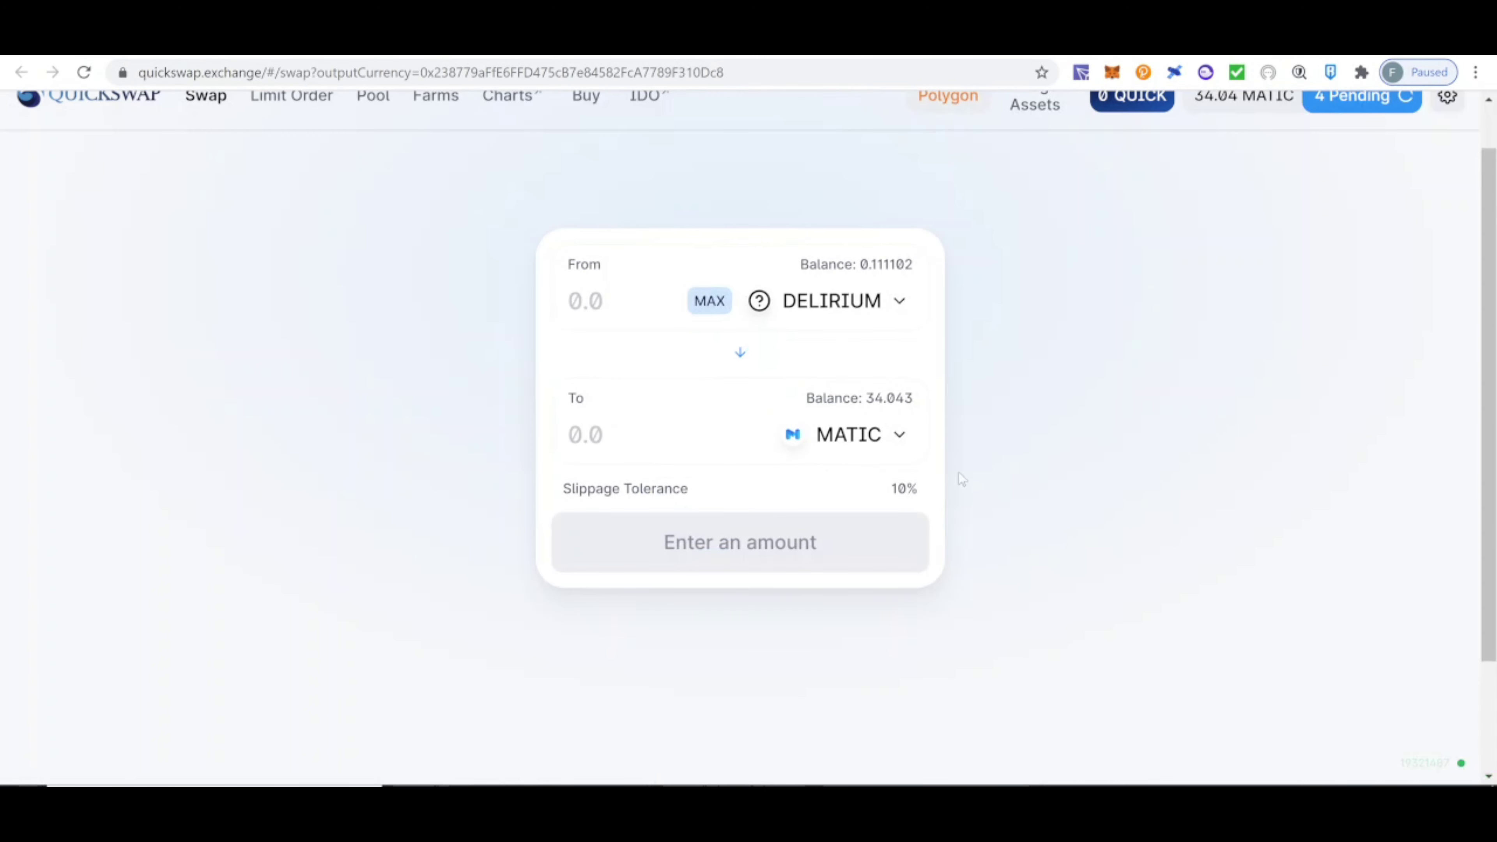
scroll(959, 473, up, 1)
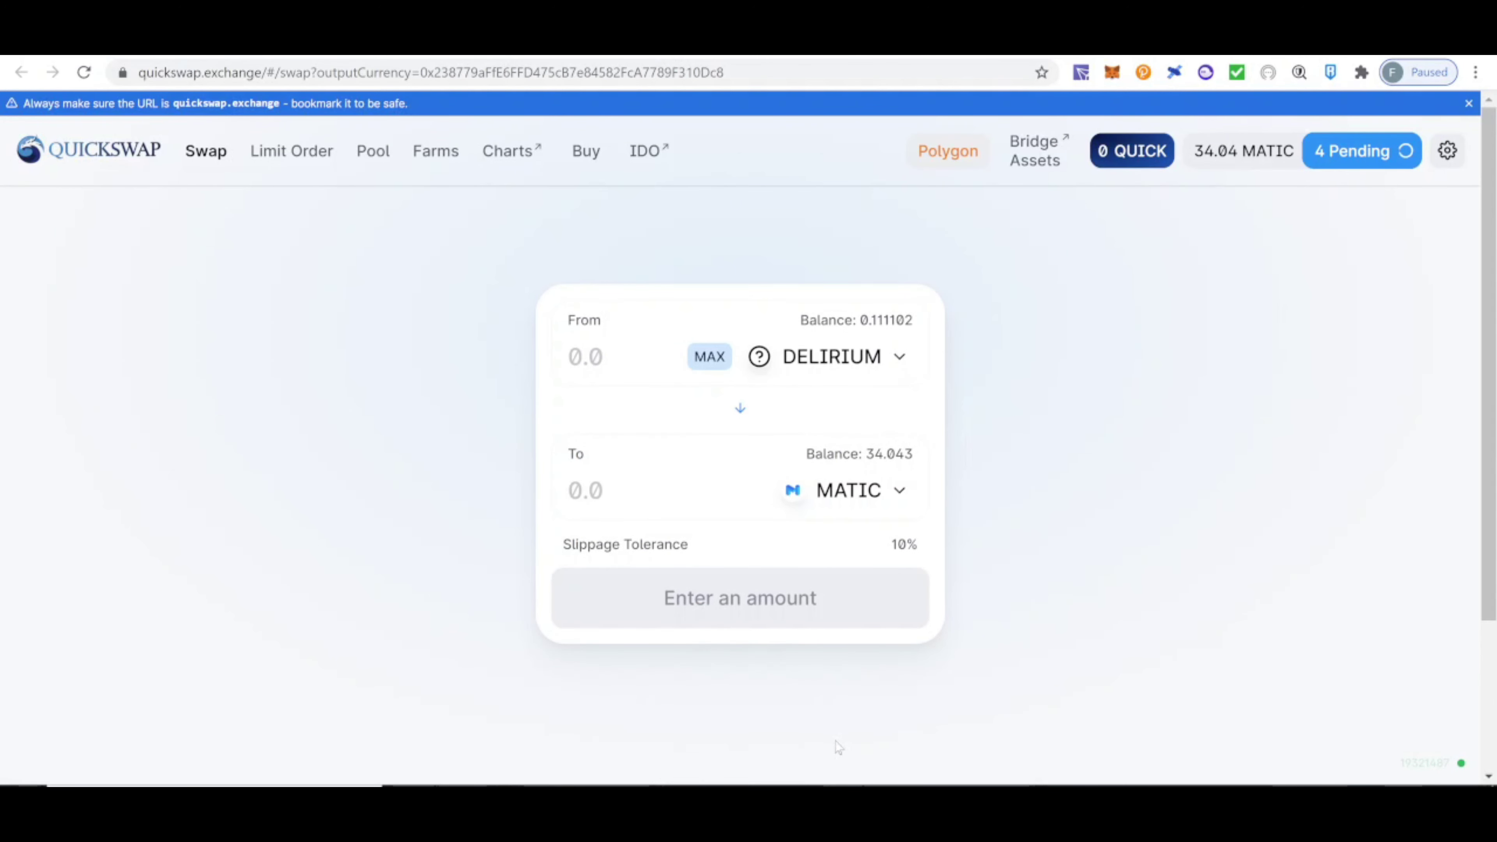
Switch to OberonFinance's farms and examine the APRs, deposit fees and harvest lockups of the LP farms
click(873, 47)
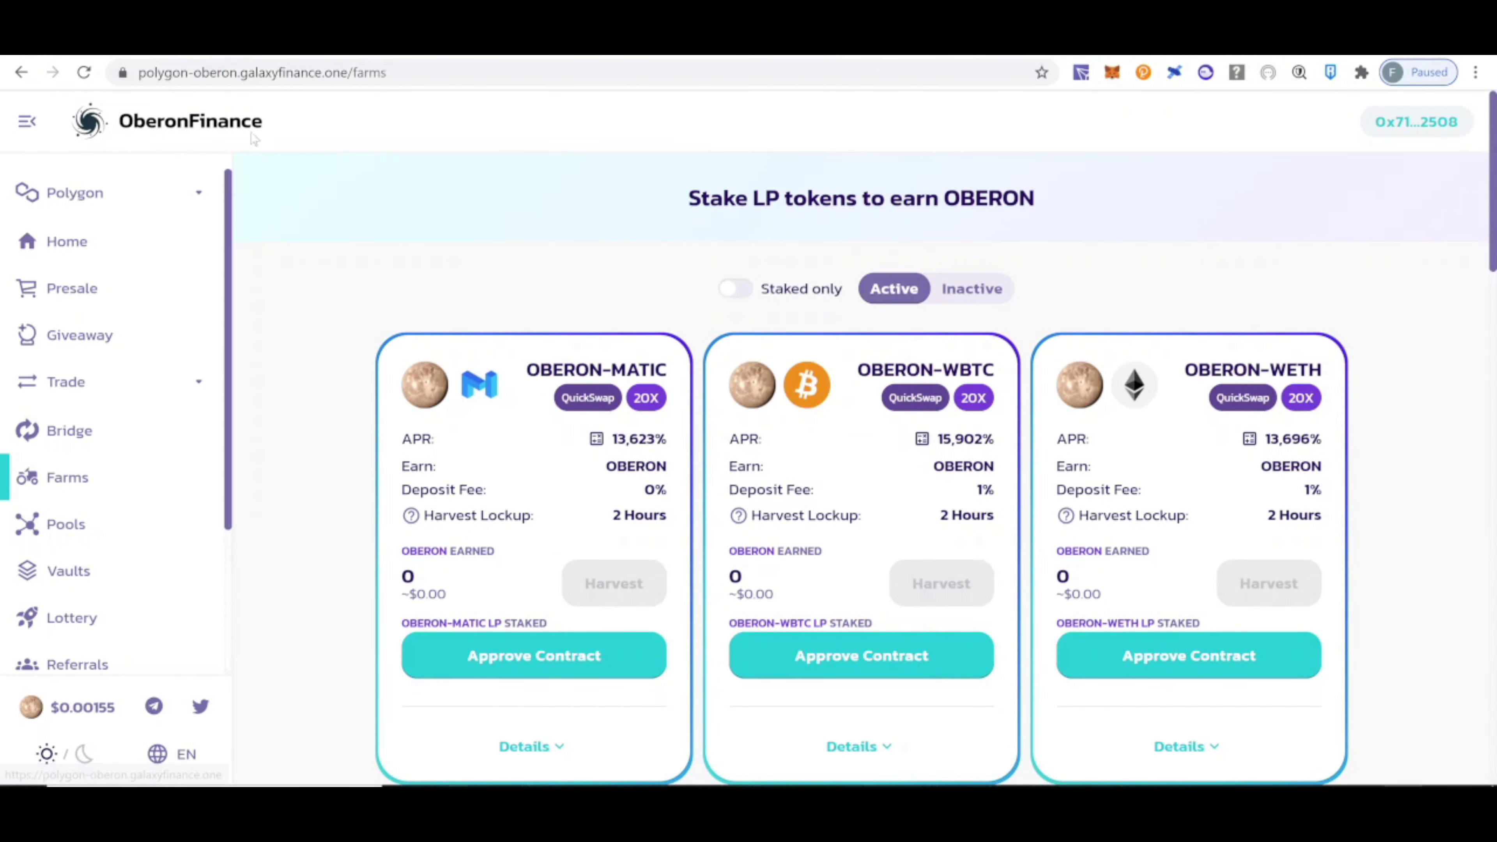
scroll(766, 389, down, 10)
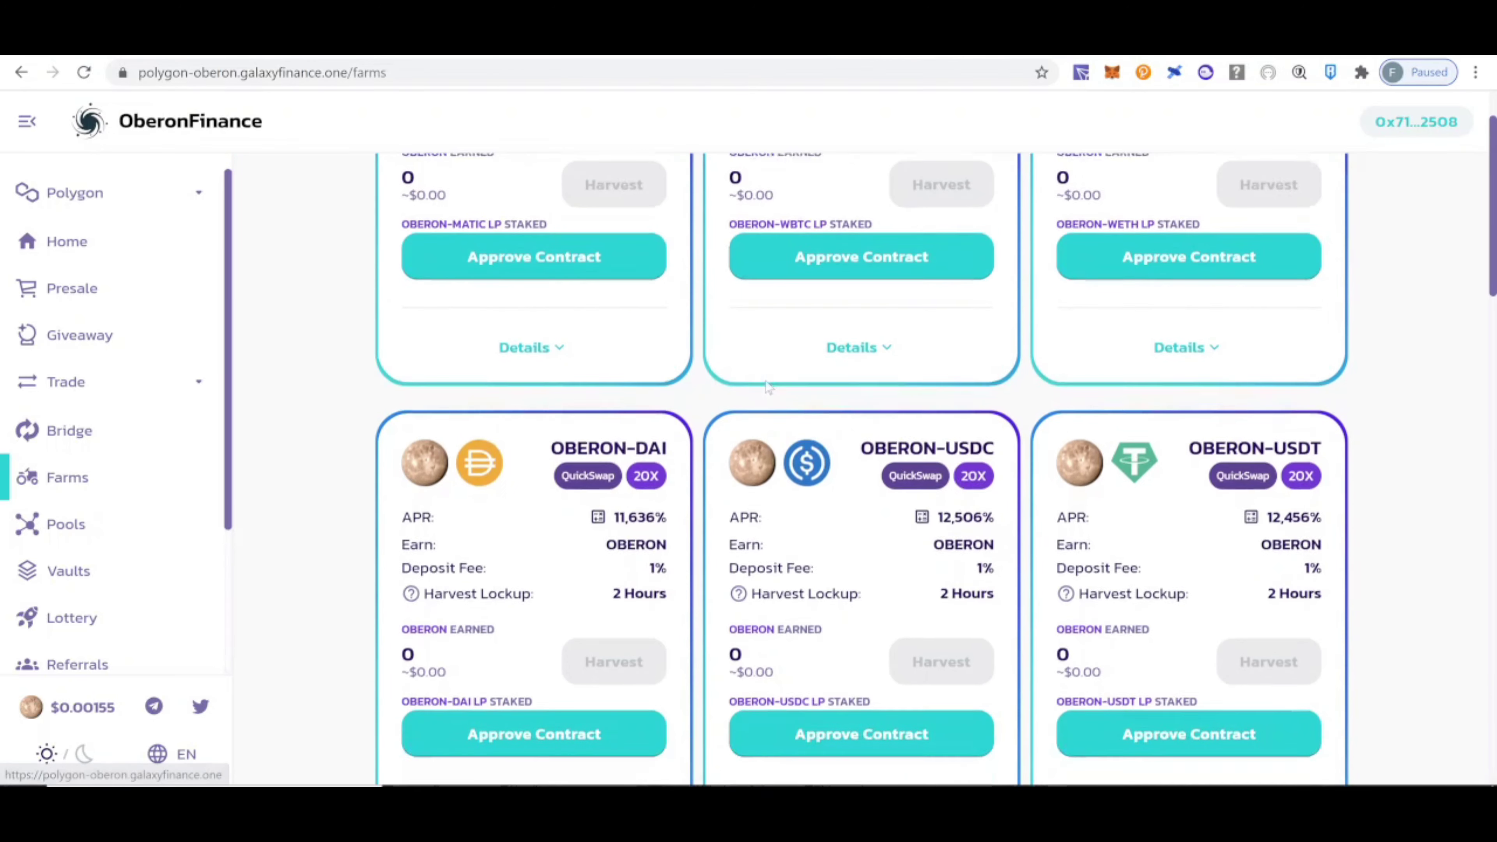
scroll(768, 386, down, 3)
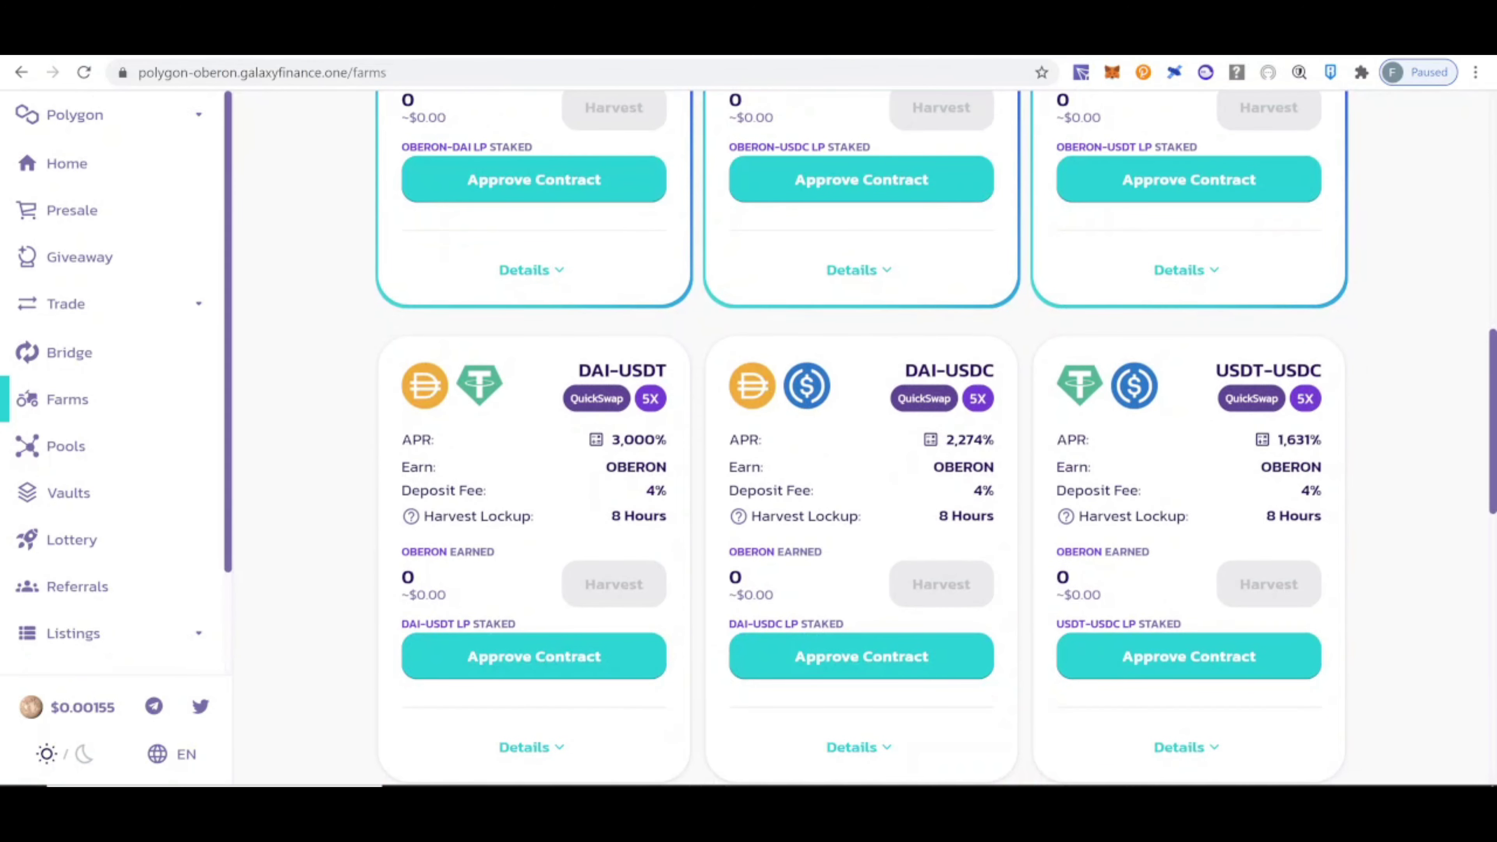